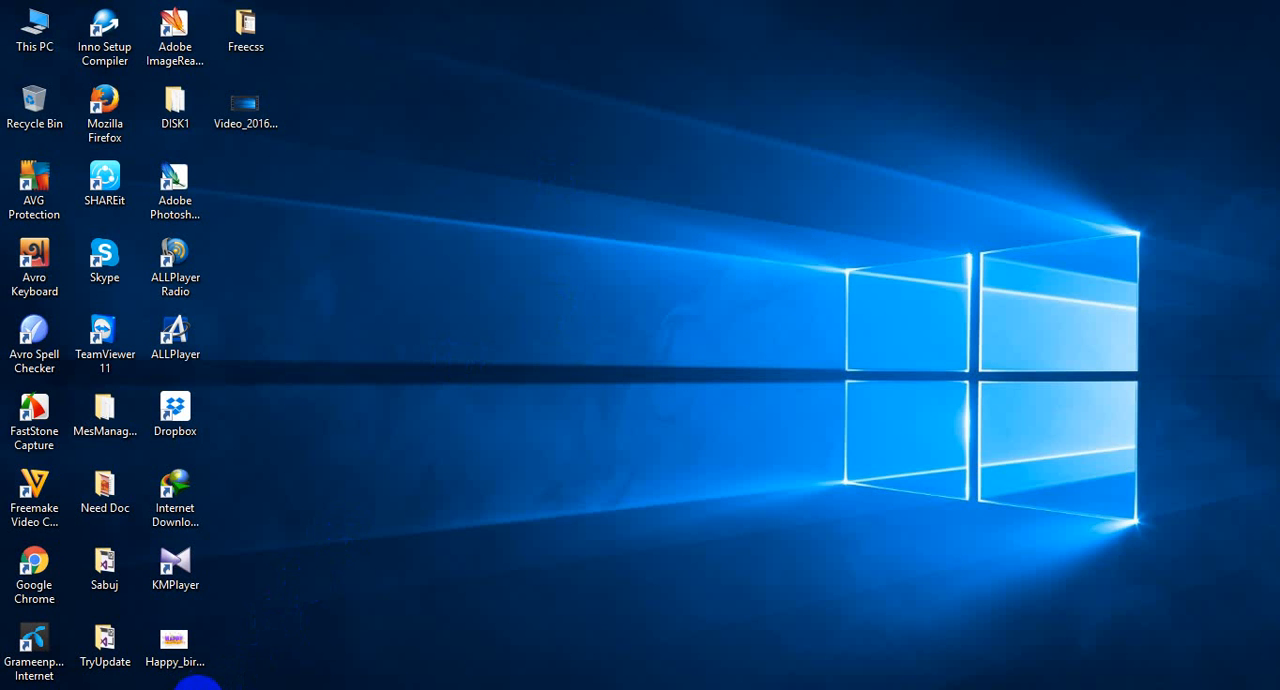
Open Google Chrome and go to wordpress.org.
{"action": "left_click", "coordinate": [194, 689]}
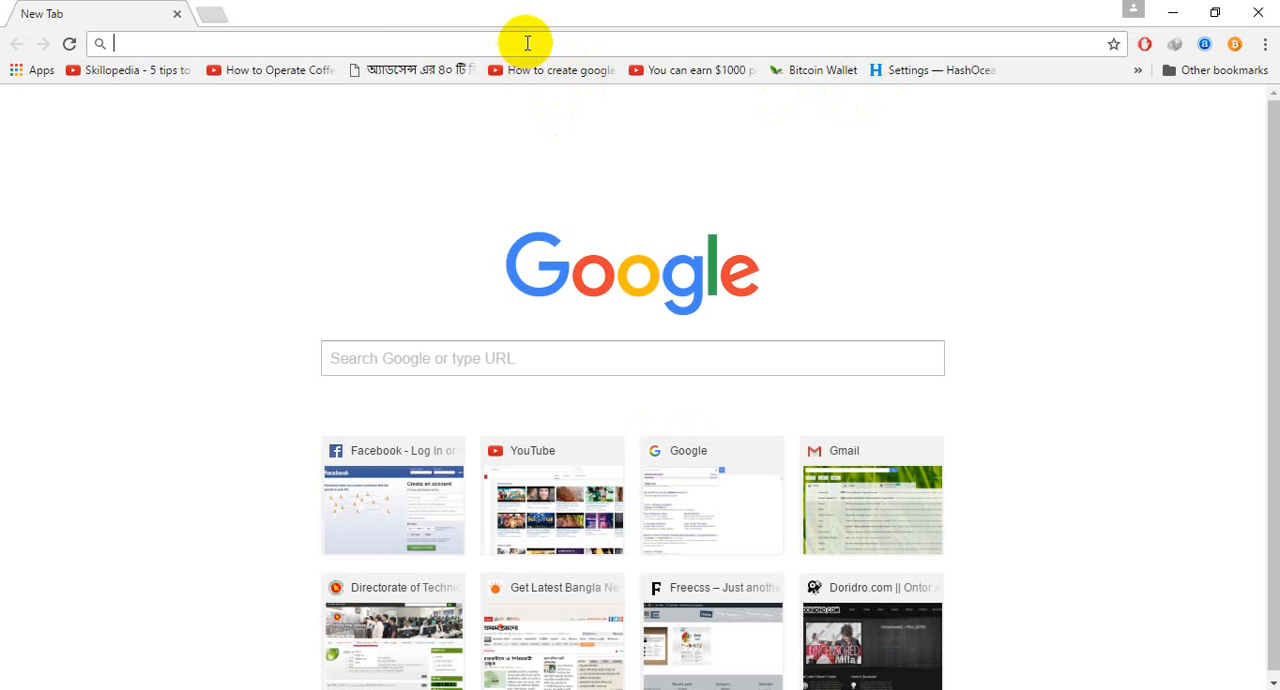
{"action": "type", "text": "wordpre"}
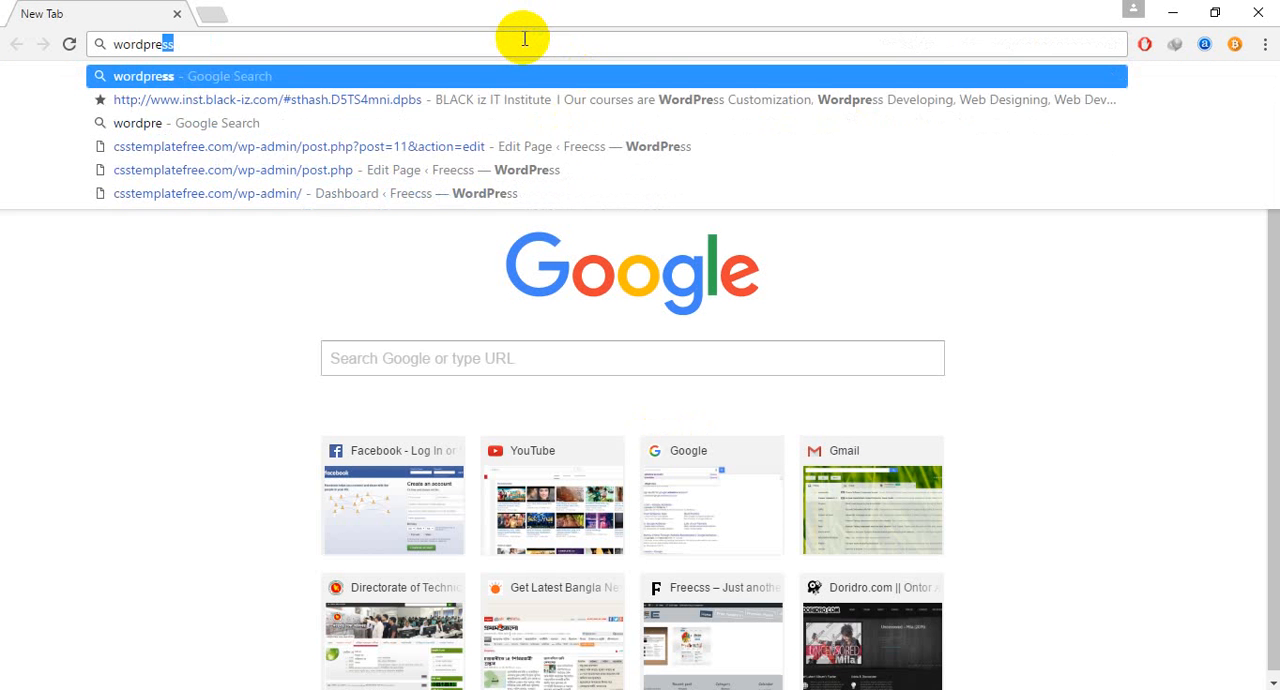
{"action": "type", "text": "ss.g"}
{"action": "key", "text": "BackSpace"}
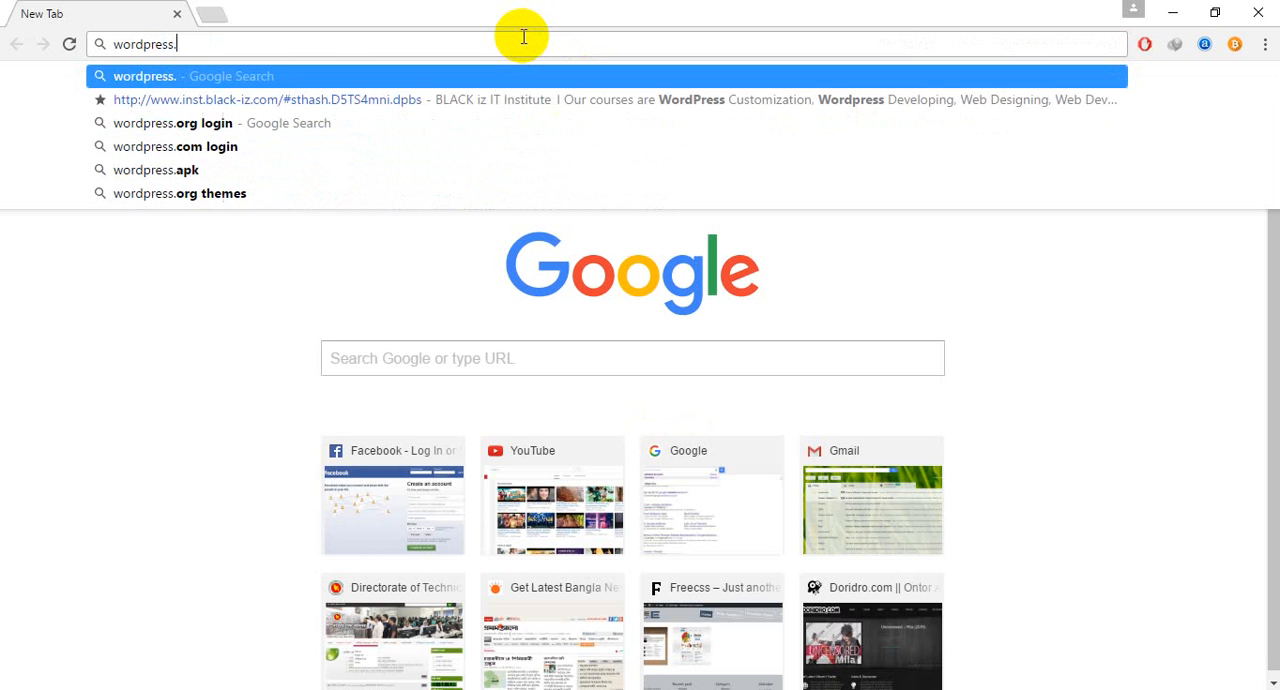
{"action": "type", "text": "org"}
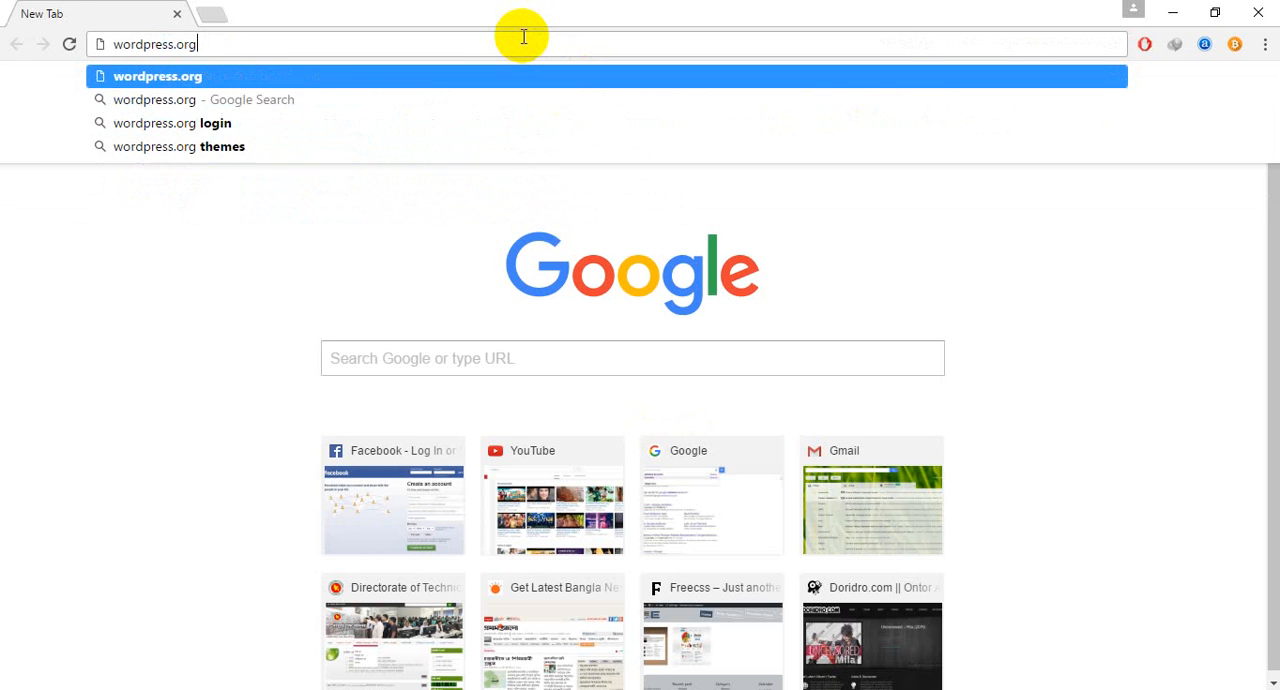
{"action": "key", "text": "Return"}
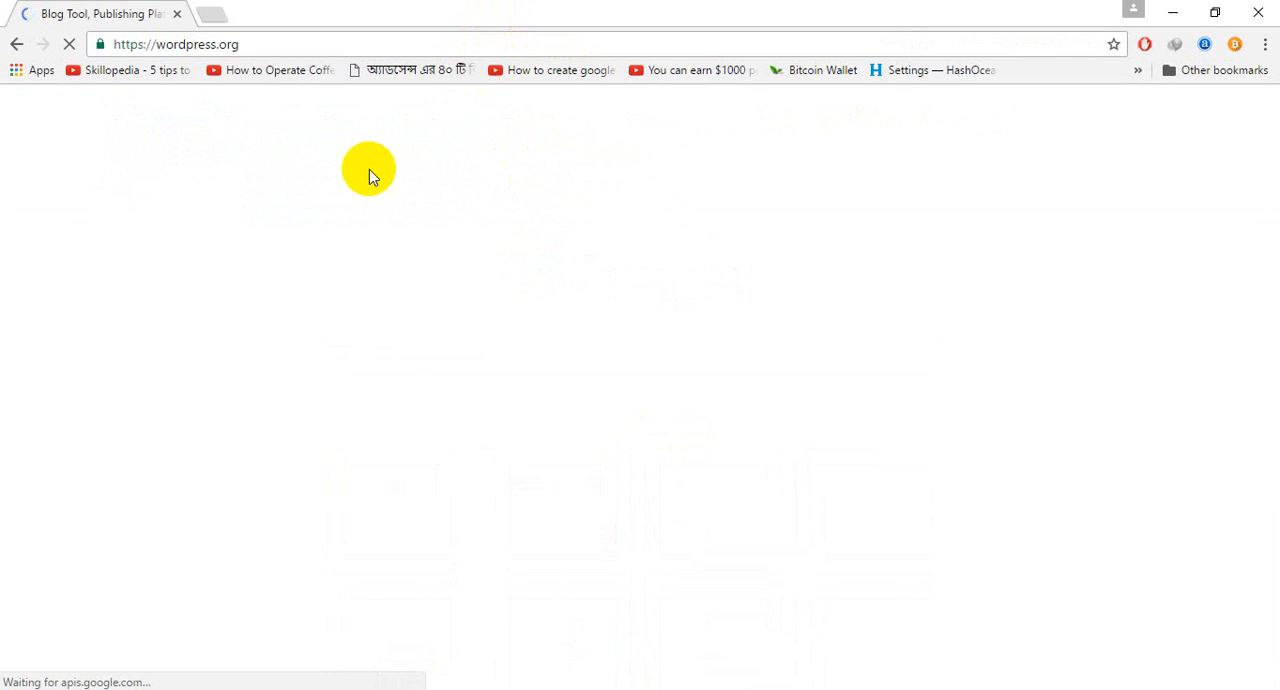
Download the WordPress 4.5.3 zip to the Desktop, declining the data corruption information, and minimise the download and browser windows.
{"action": "scroll", "coordinate": [700, 315], "scroll_direction": "down", "scroll_amount": 1}
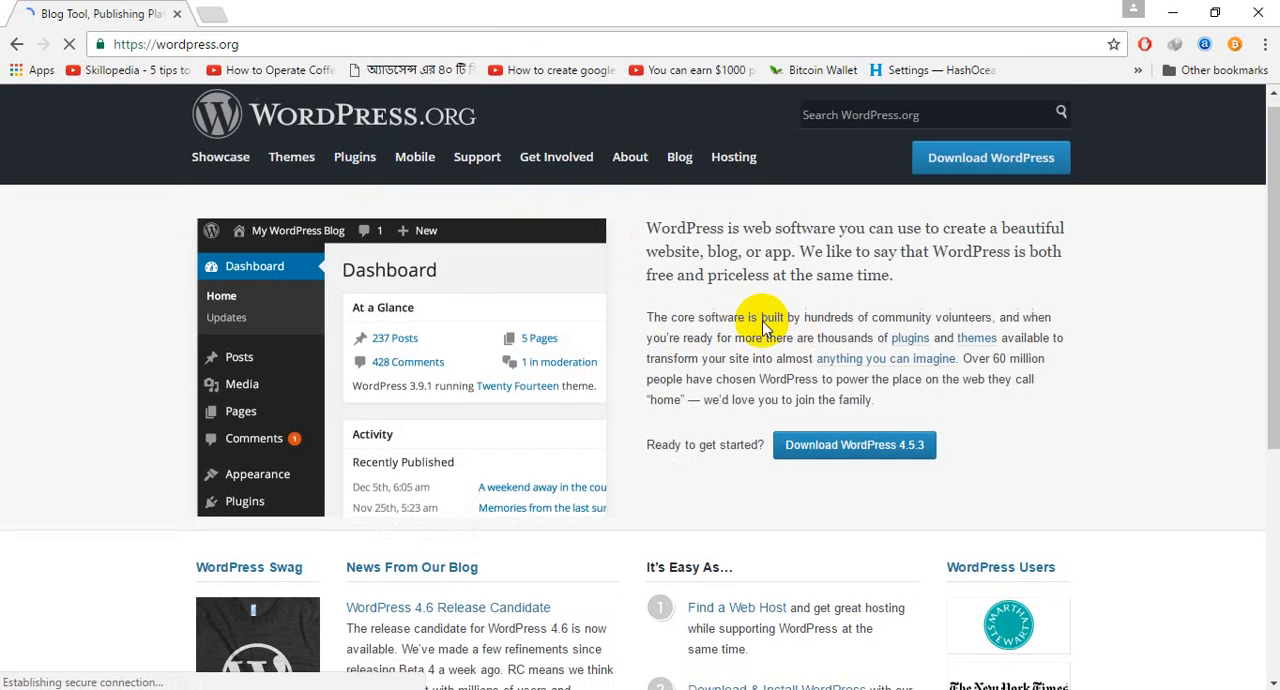
{"action": "scroll", "coordinate": [630, 355], "scroll_direction": "down", "scroll_amount": 2}
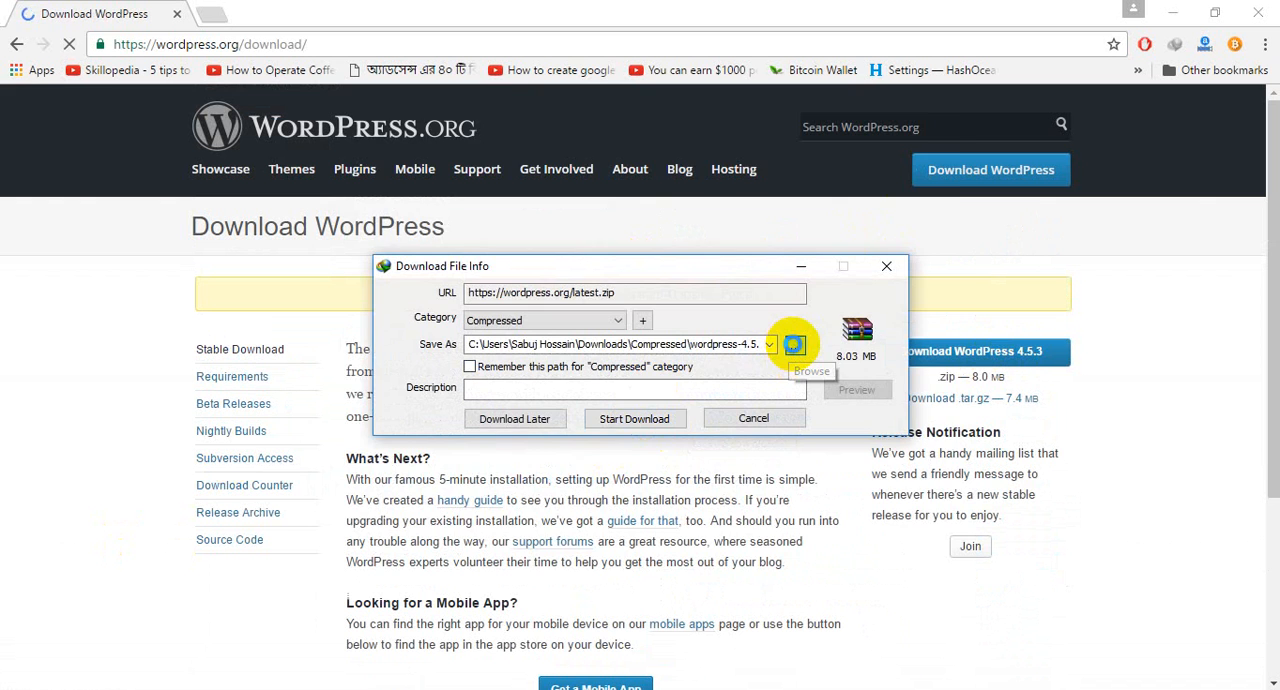
{"action": "left_click", "coordinate": [794, 344]}
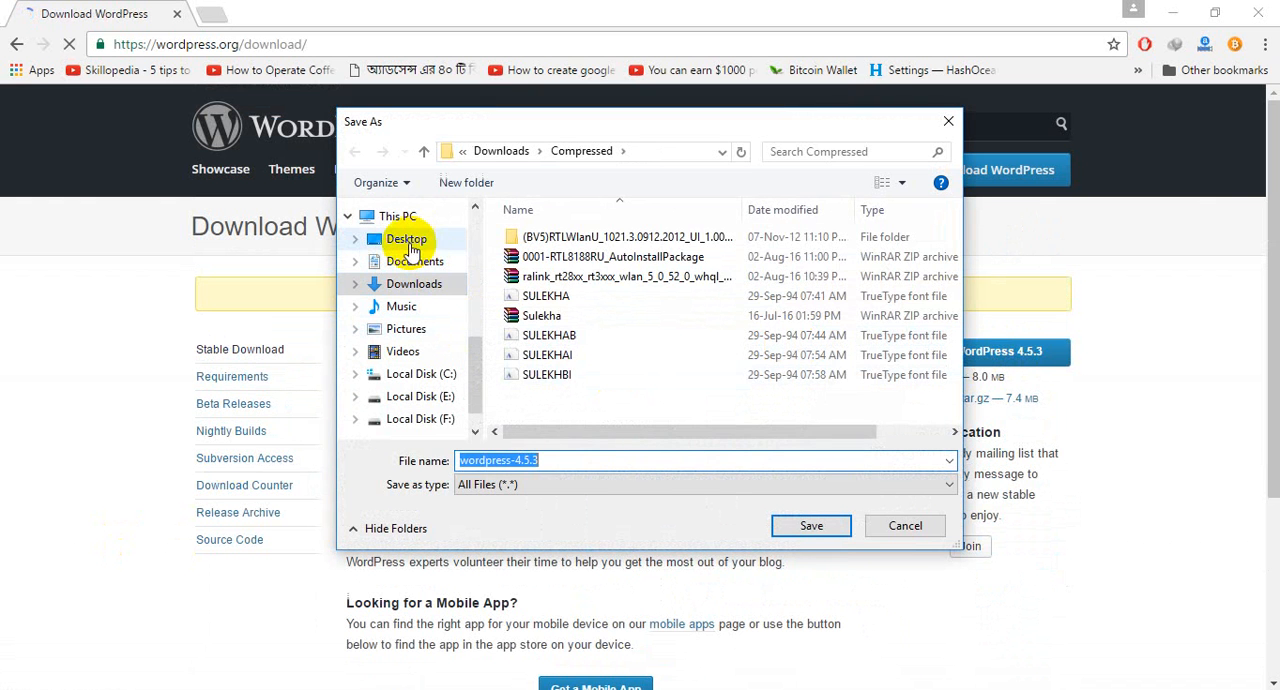
{"action": "left_click", "coordinate": [405, 240]}
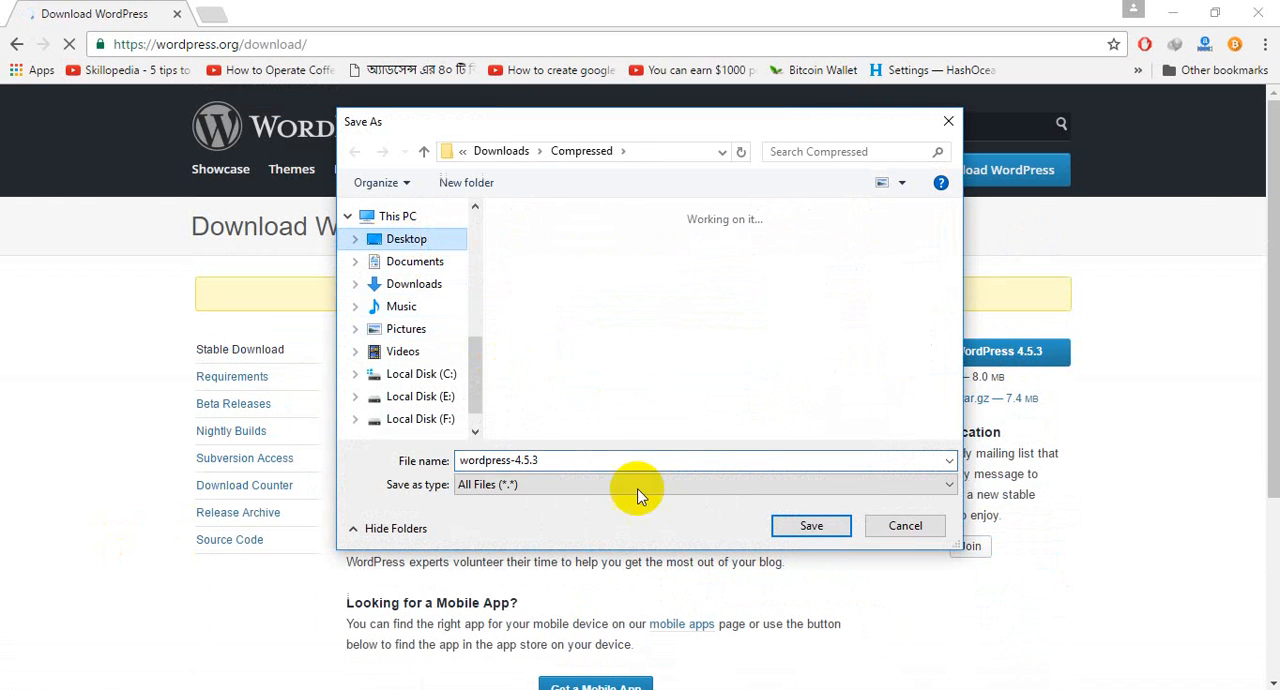
{"action": "left_click", "coordinate": [800, 525]}
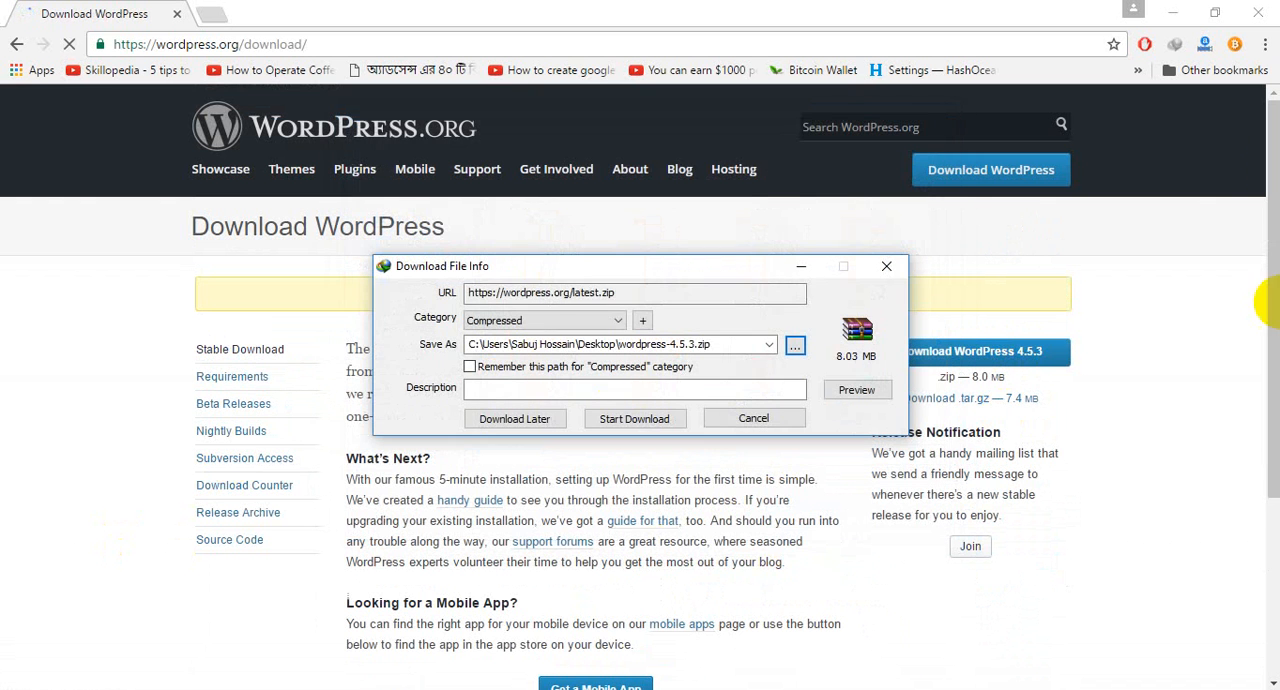
{"action": "left_click", "coordinate": [634, 418]}
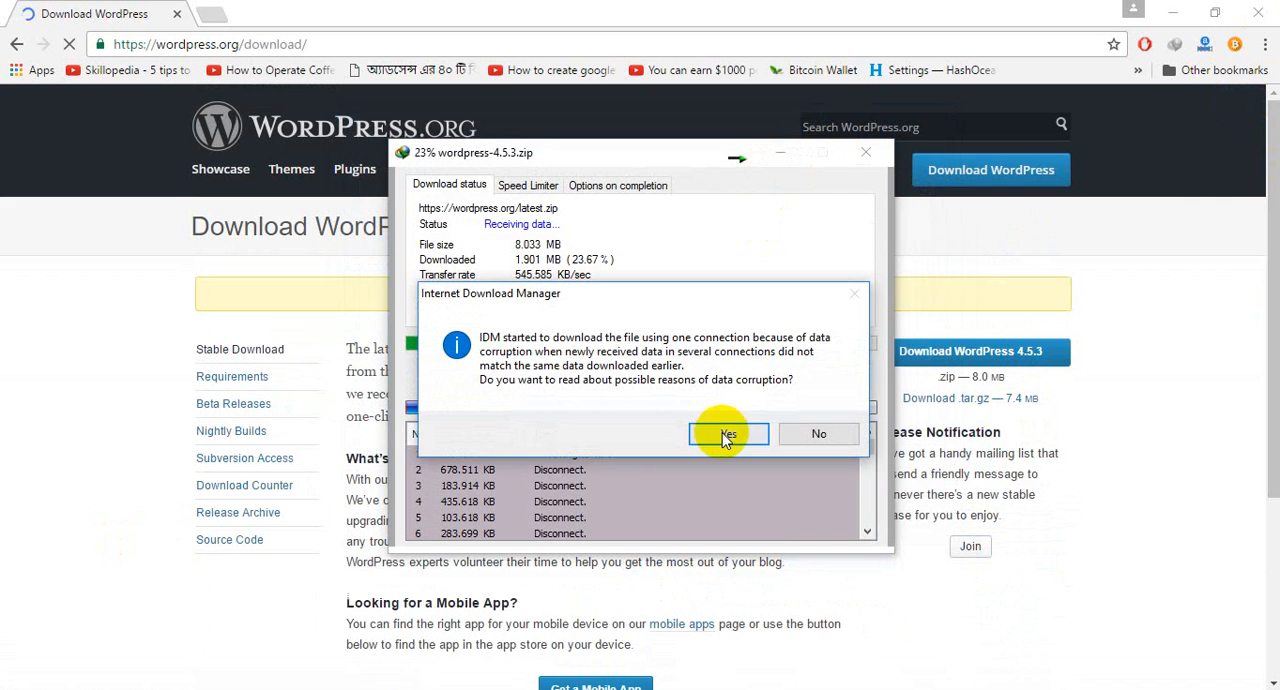
{"action": "left_click", "coordinate": [805, 434]}
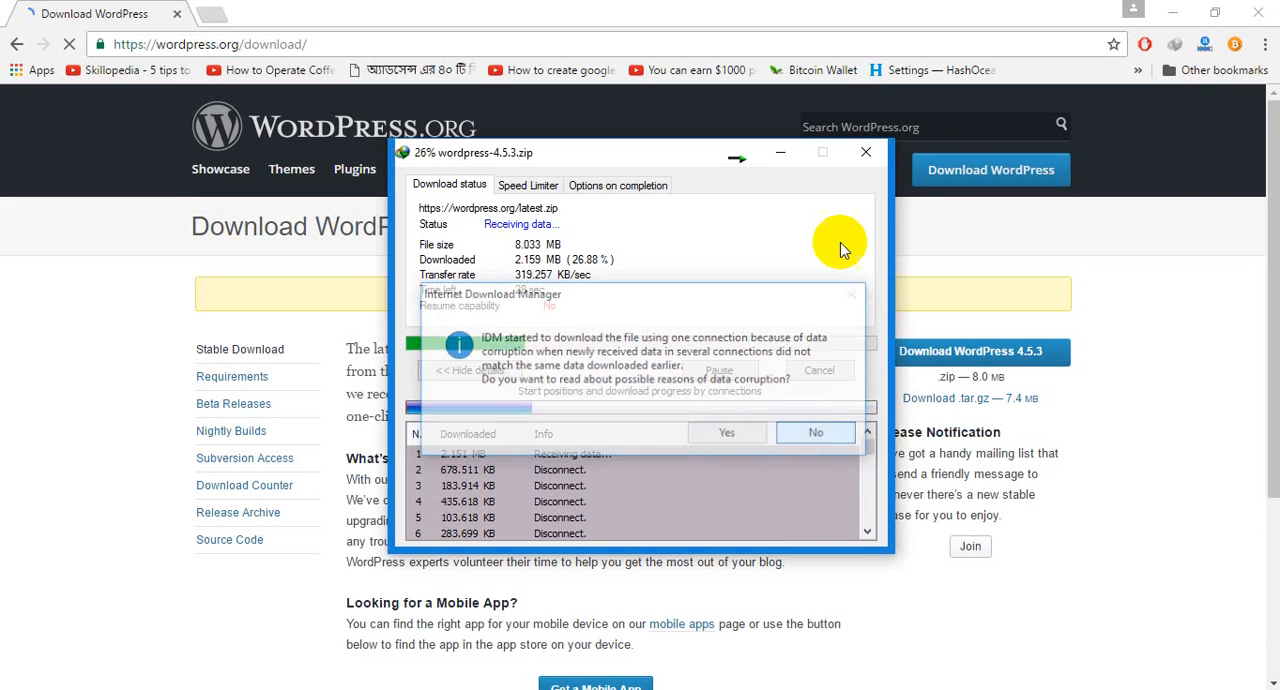
{"action": "left_click", "coordinate": [781, 153]}
{"action": "left_click", "coordinate": [1173, 12]}
{"action": "right_click", "coordinate": [824, 69]}
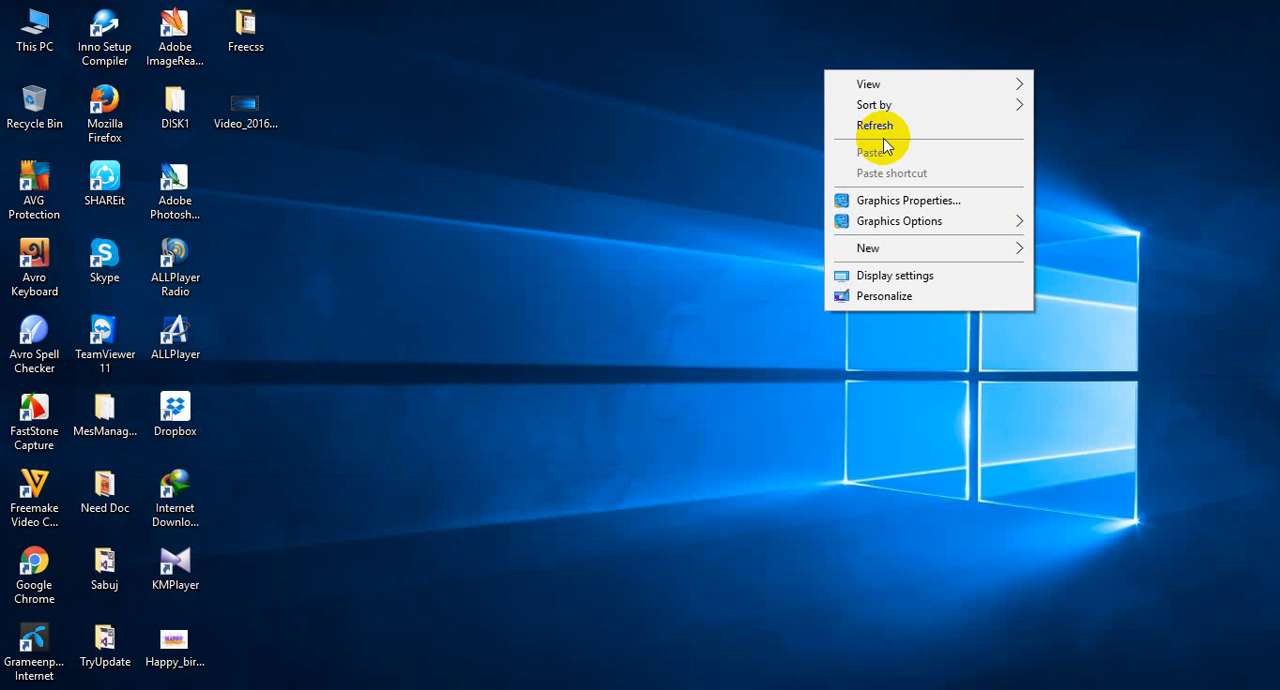
{"action": "right_click", "coordinate": [671, 71]}
{"action": "left_click", "coordinate": [700, 124]}
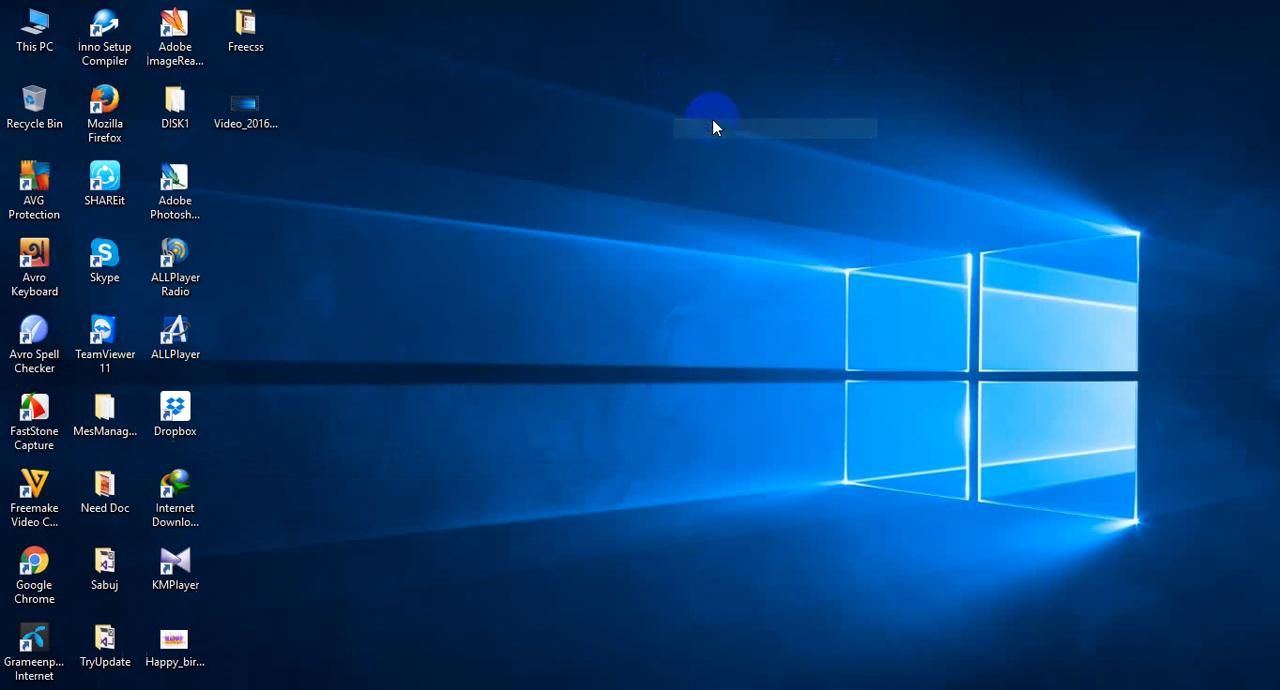
{"action": "right_click", "coordinate": [594, 89]}
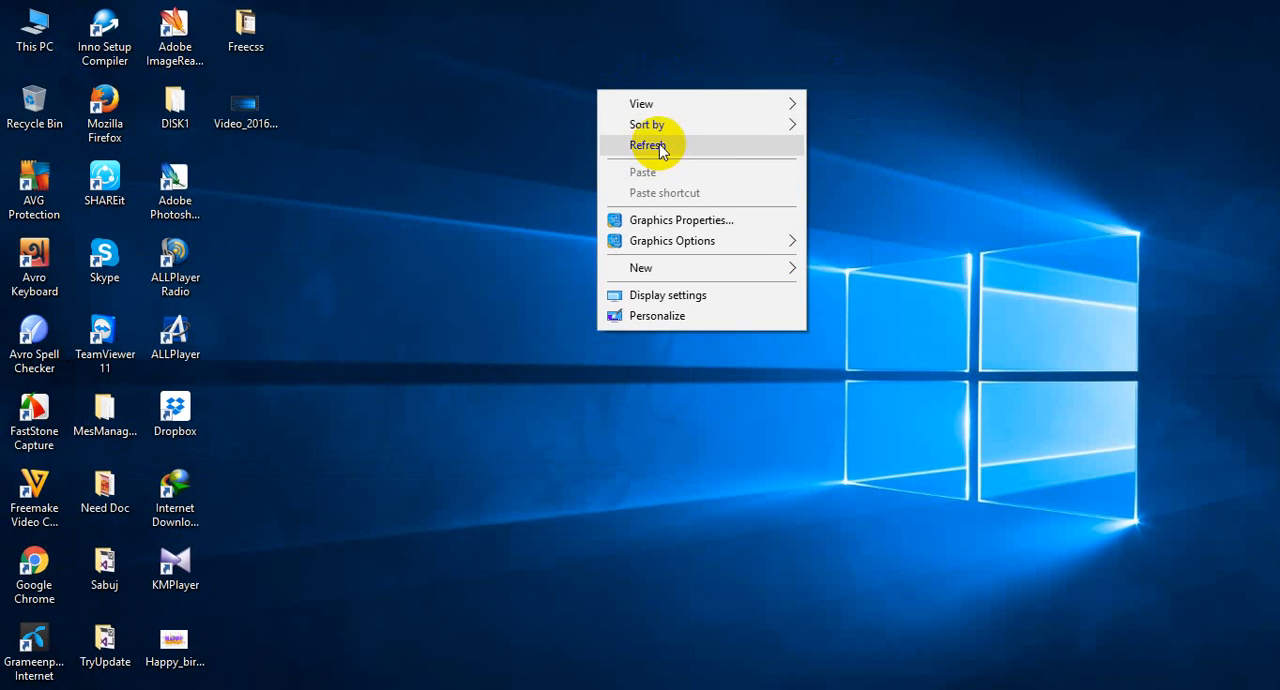
{"action": "left_click", "coordinate": [655, 146]}
{"action": "right_click", "coordinate": [496, 68]}
{"action": "left_click", "coordinate": [534, 117]}
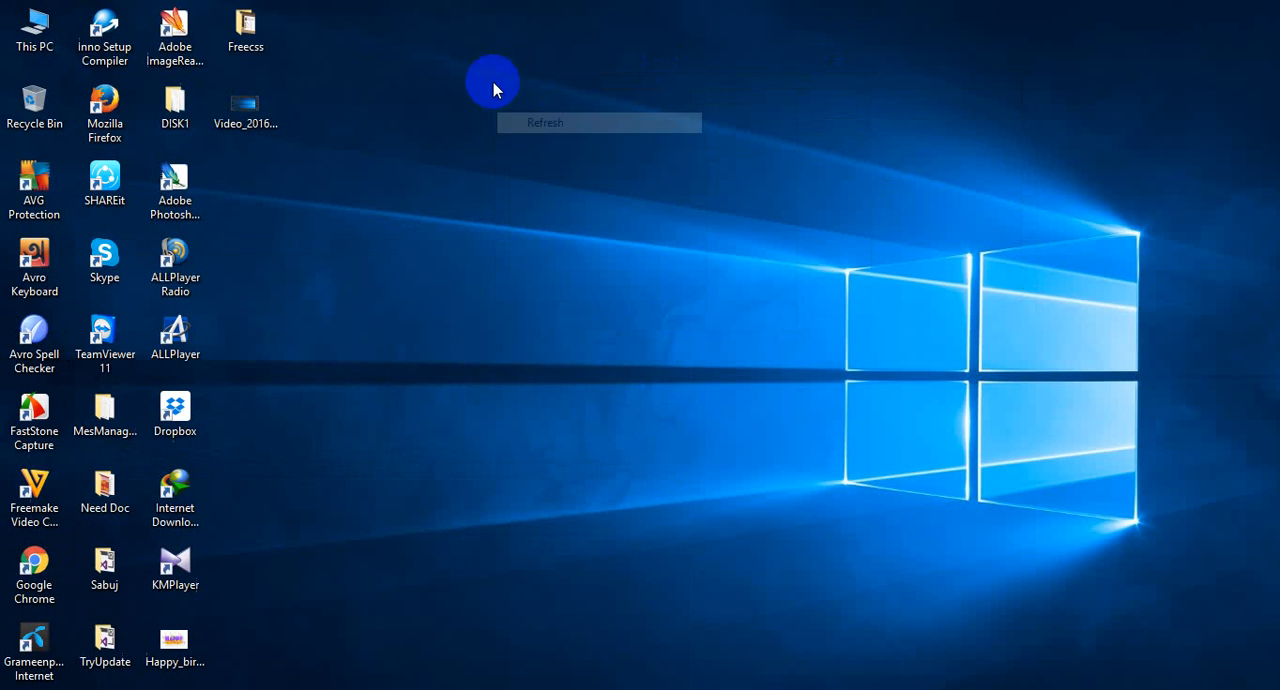
{"action": "right_click", "coordinate": [425, 42]}
{"action": "left_click", "coordinate": [449, 94]}
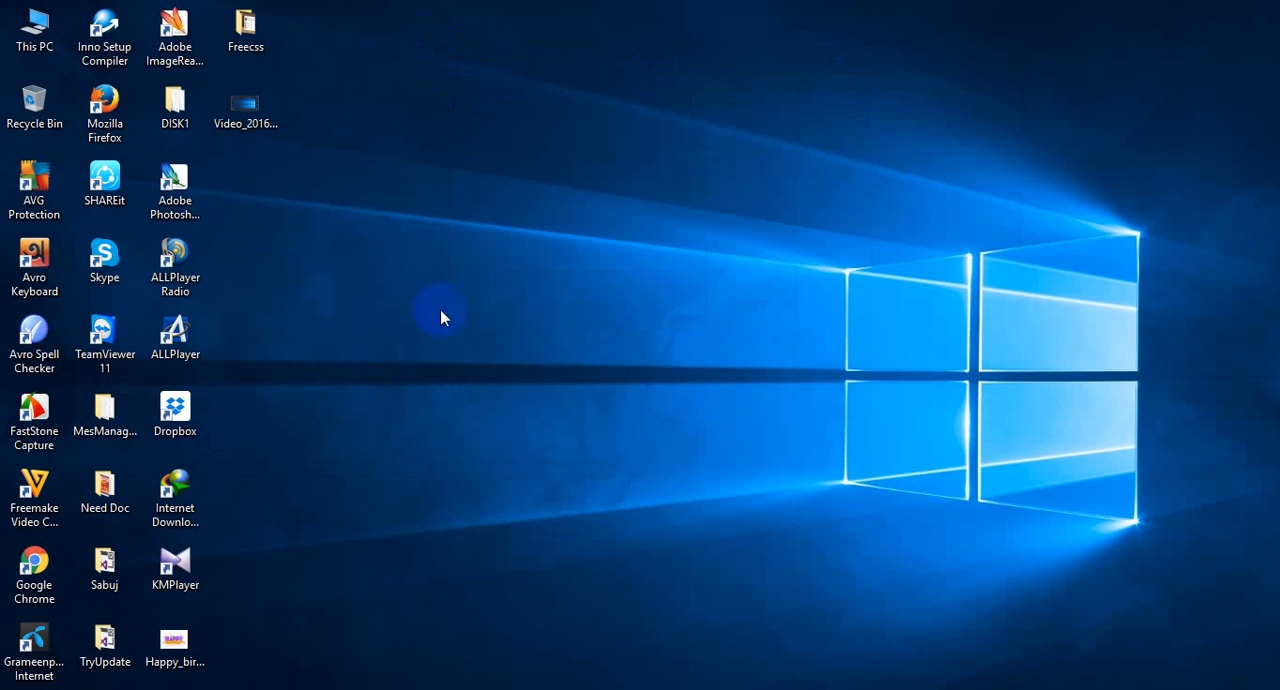
{"action": "right_click", "coordinate": [396, 74]}
{"action": "left_click", "coordinate": [439, 128]}
Open the xampp\htdocs folder on Local Disk (C:) in File Explorer and minimise the download completion dialog.
{"action": "left_click", "coordinate": [25, 27]}
{"action": "double_click", "coordinate": [25, 27]}
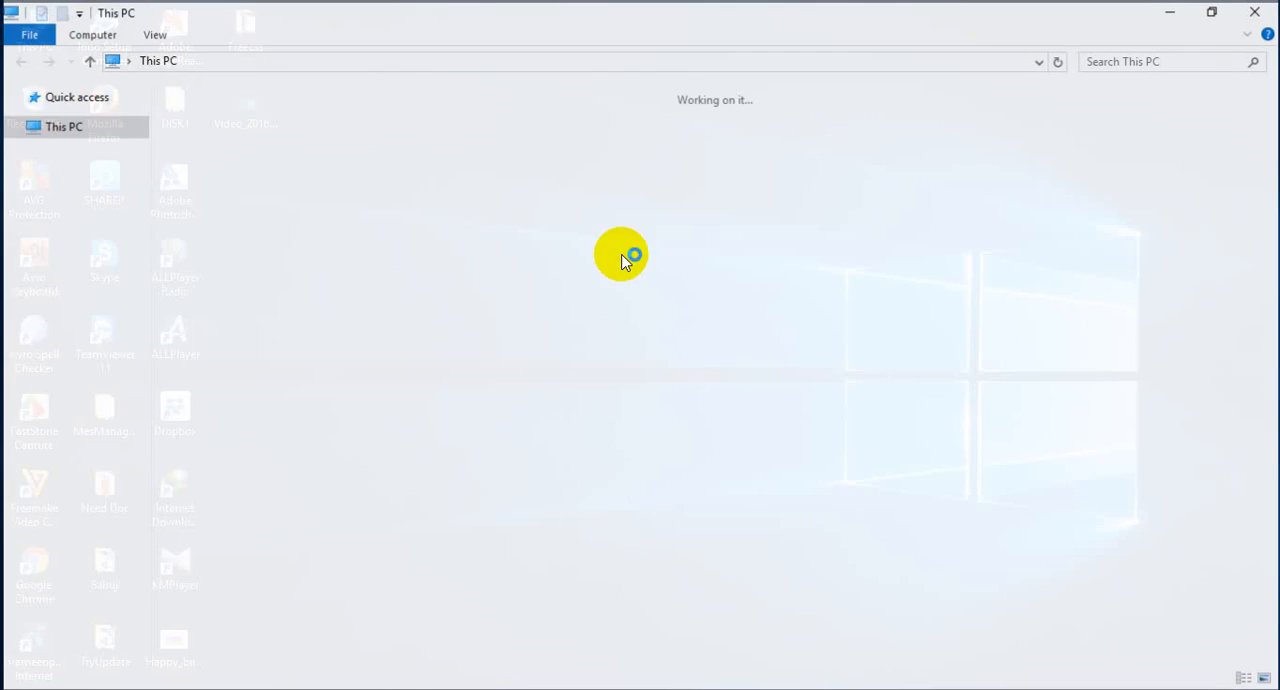
{"action": "left_click", "coordinate": [168, 98]}
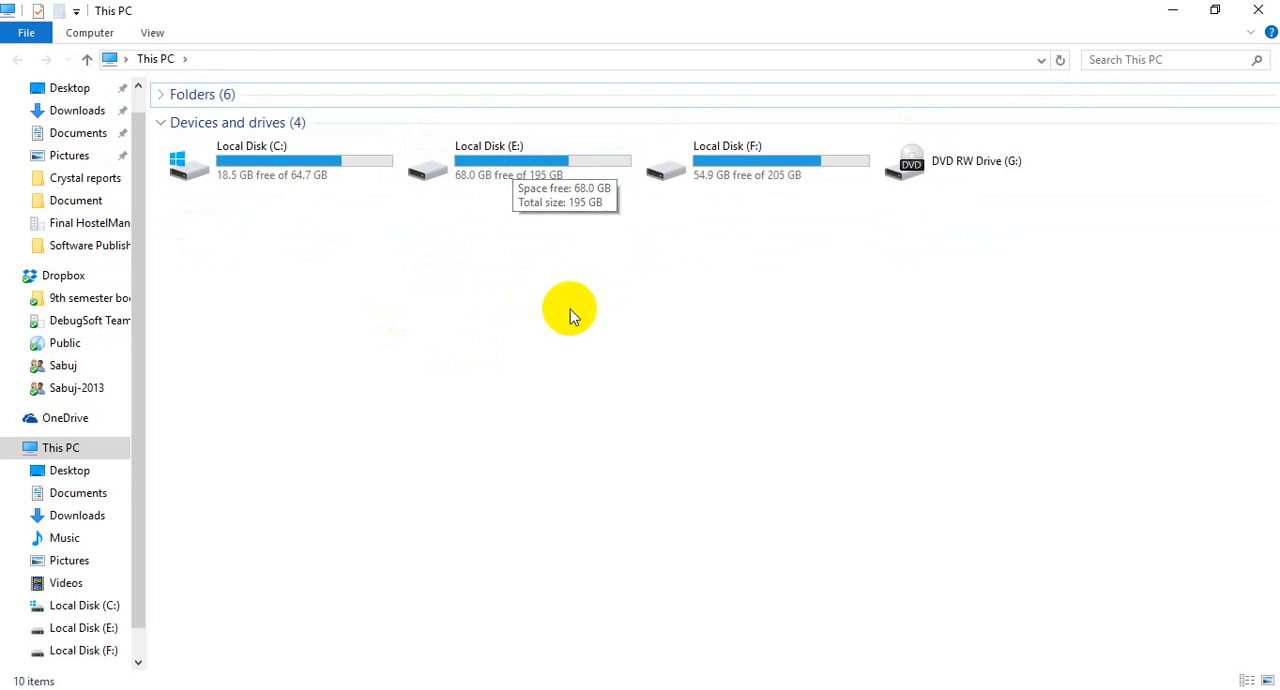
{"action": "double_click", "coordinate": [332, 178]}
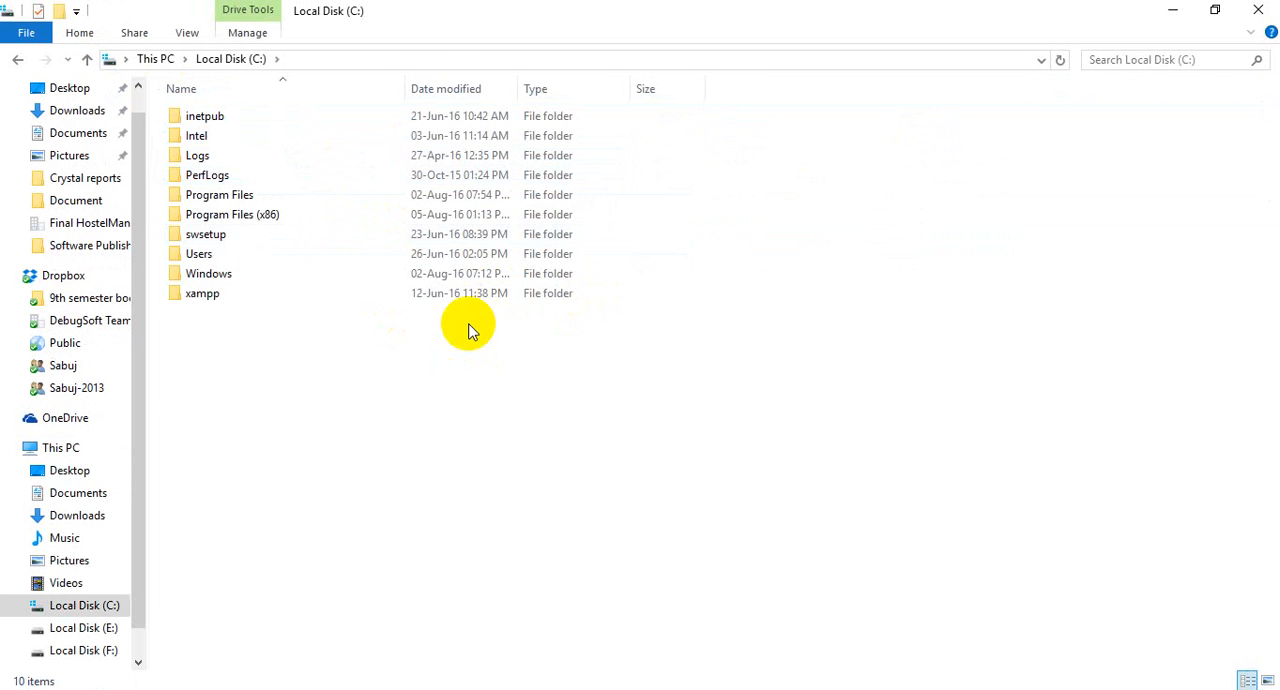
{"action": "double_click", "coordinate": [222, 294]}
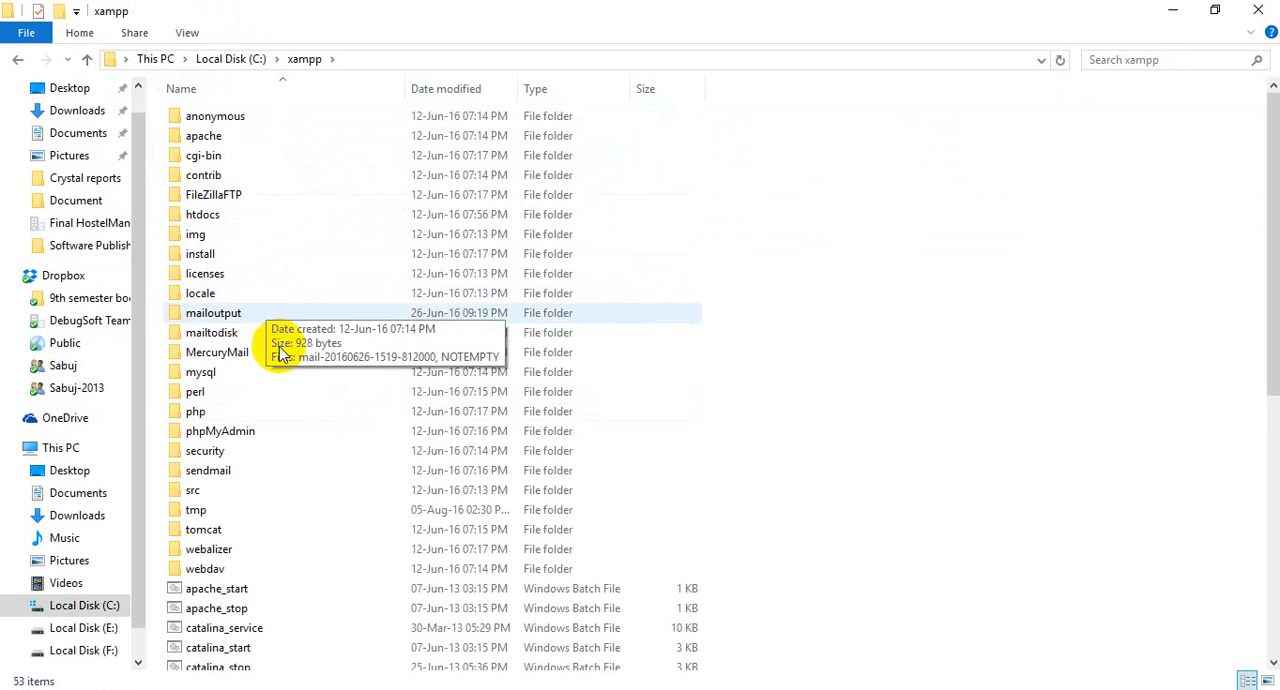
{"action": "double_click", "coordinate": [229, 214]}
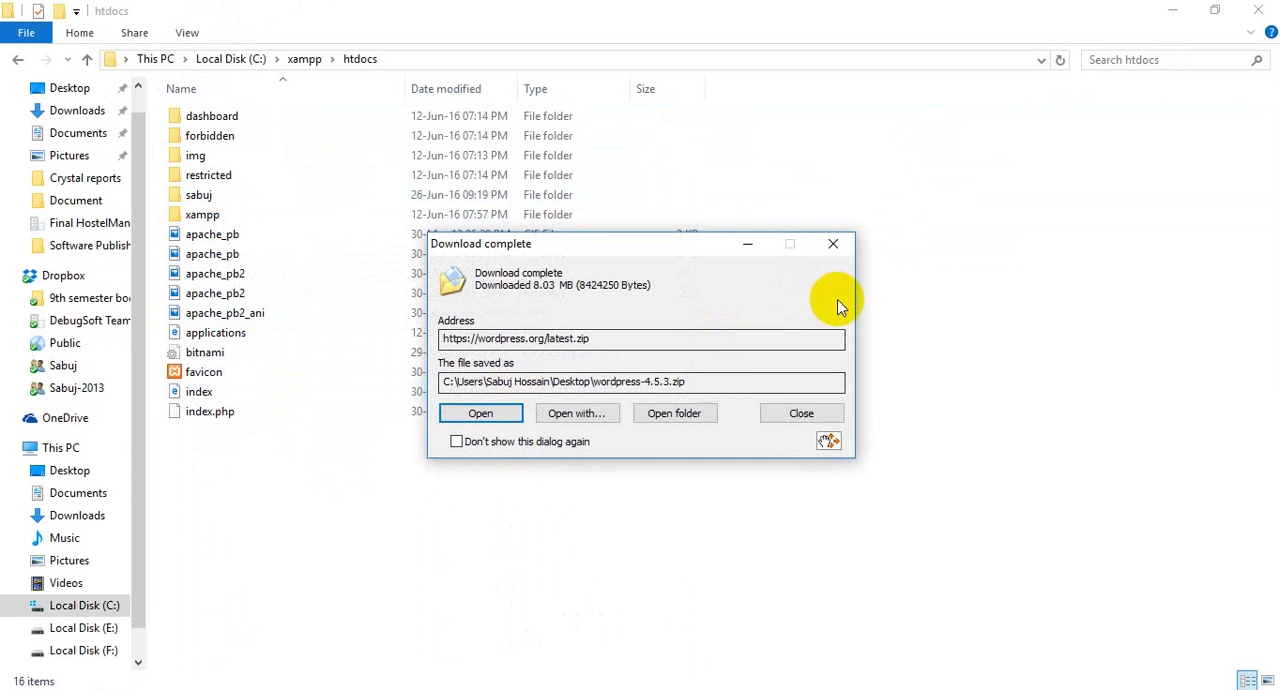
{"action": "left_click", "coordinate": [480, 412]}
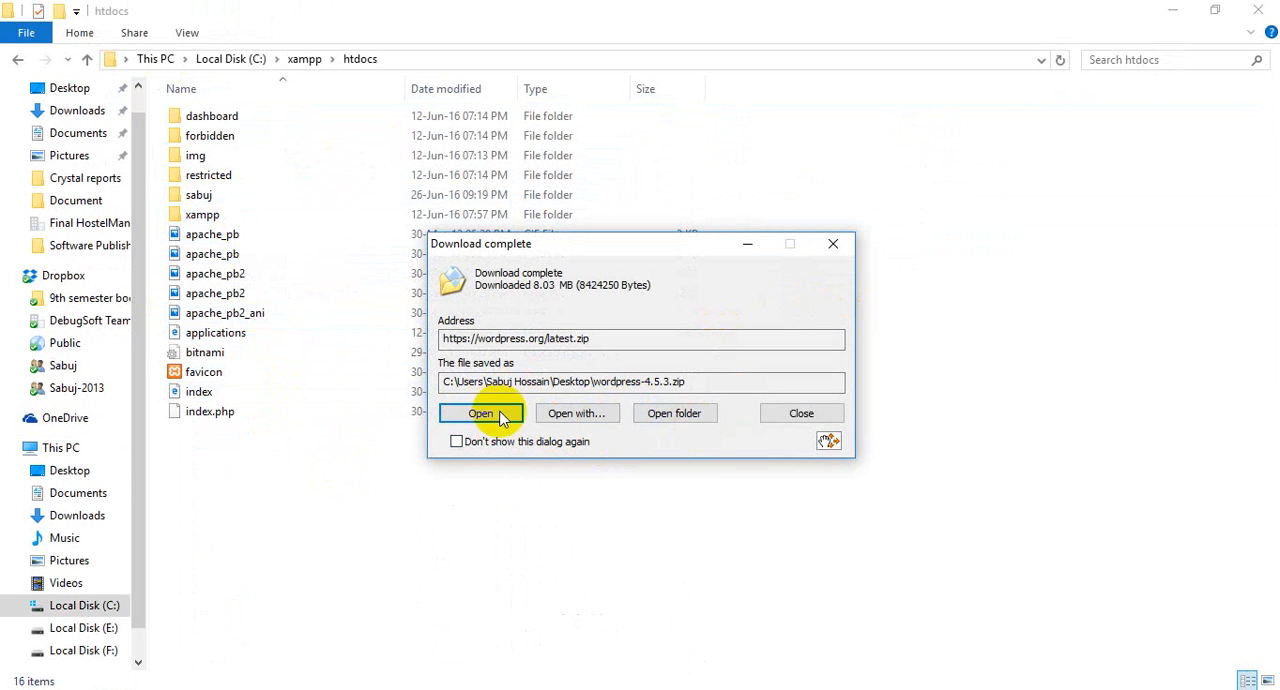
{"action": "left_click", "coordinate": [750, 246]}
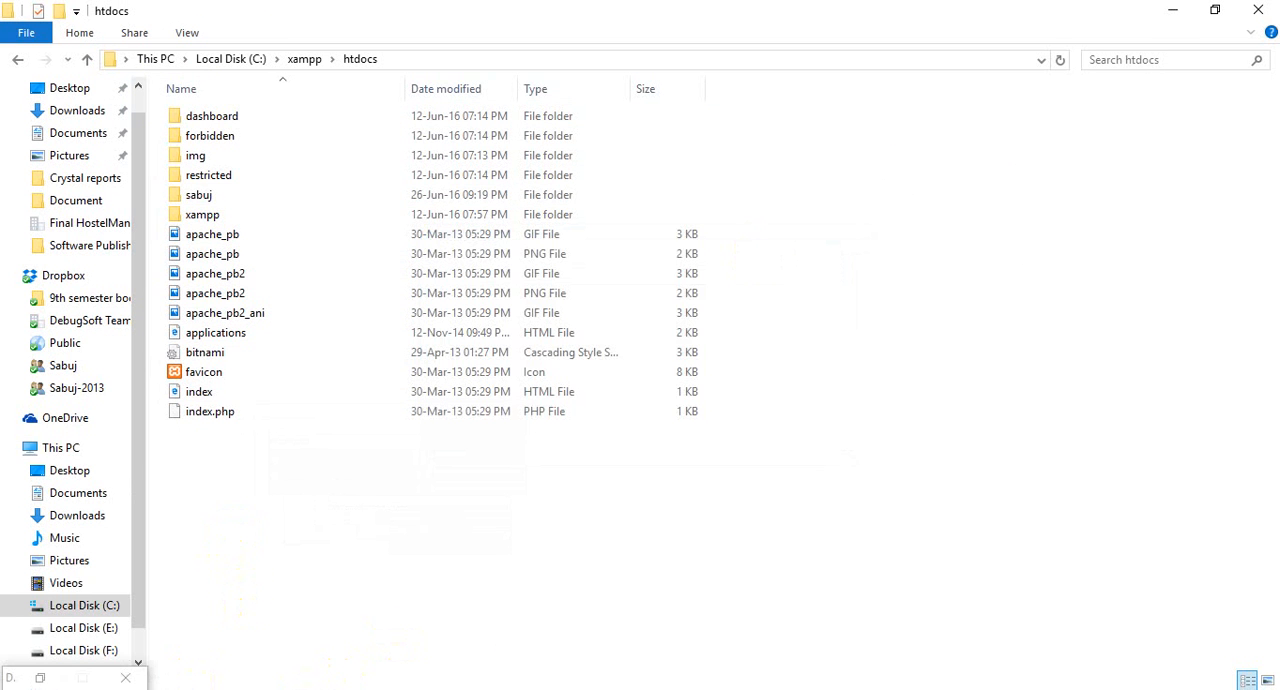
Check whether the Apache and MySQL modules are running in the XAMPP Control Panel, and minimise it.
{"action": "left_click", "coordinate": [1085, 688]}
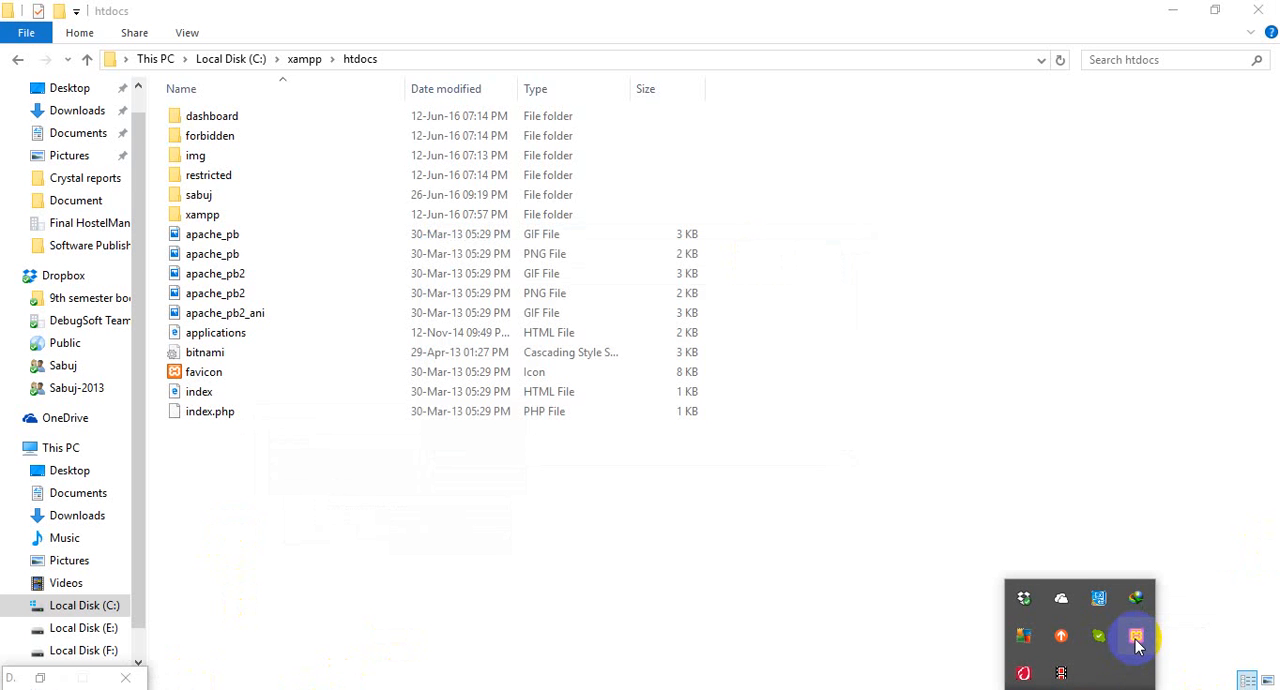
{"action": "left_click", "coordinate": [1165, 12]}
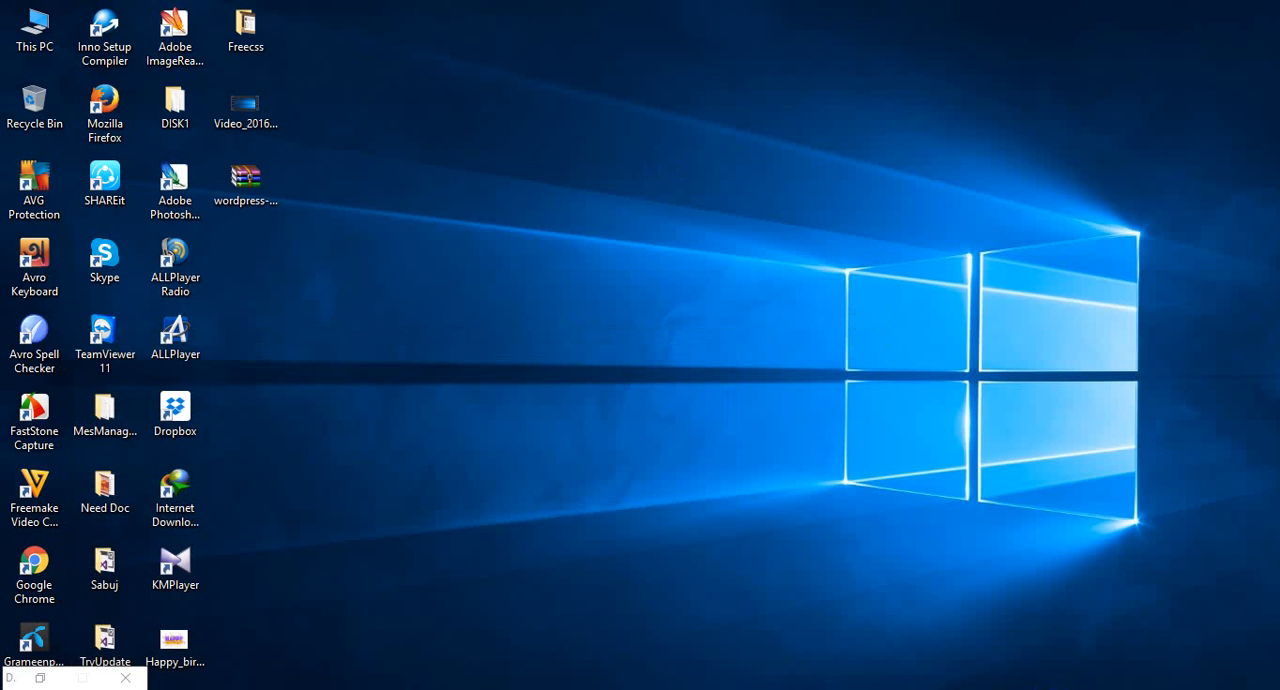
{"action": "left_click", "coordinate": [1080, 688]}
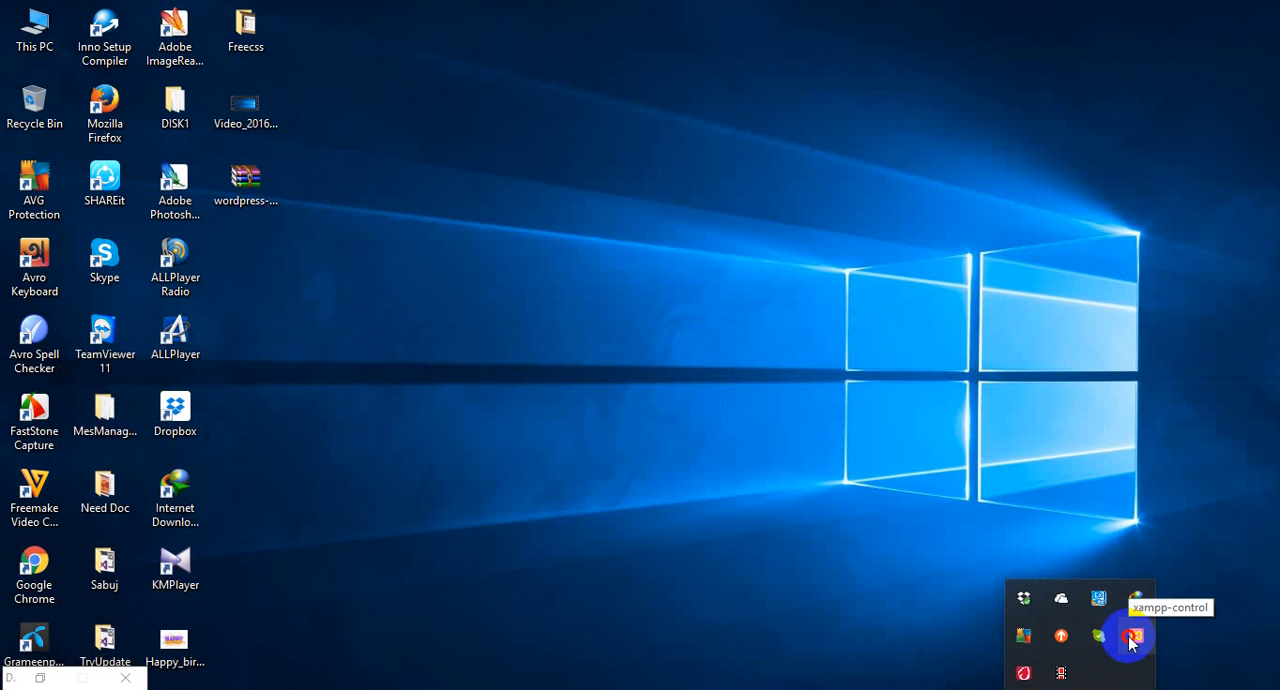
{"action": "left_click", "coordinate": [1136, 636]}
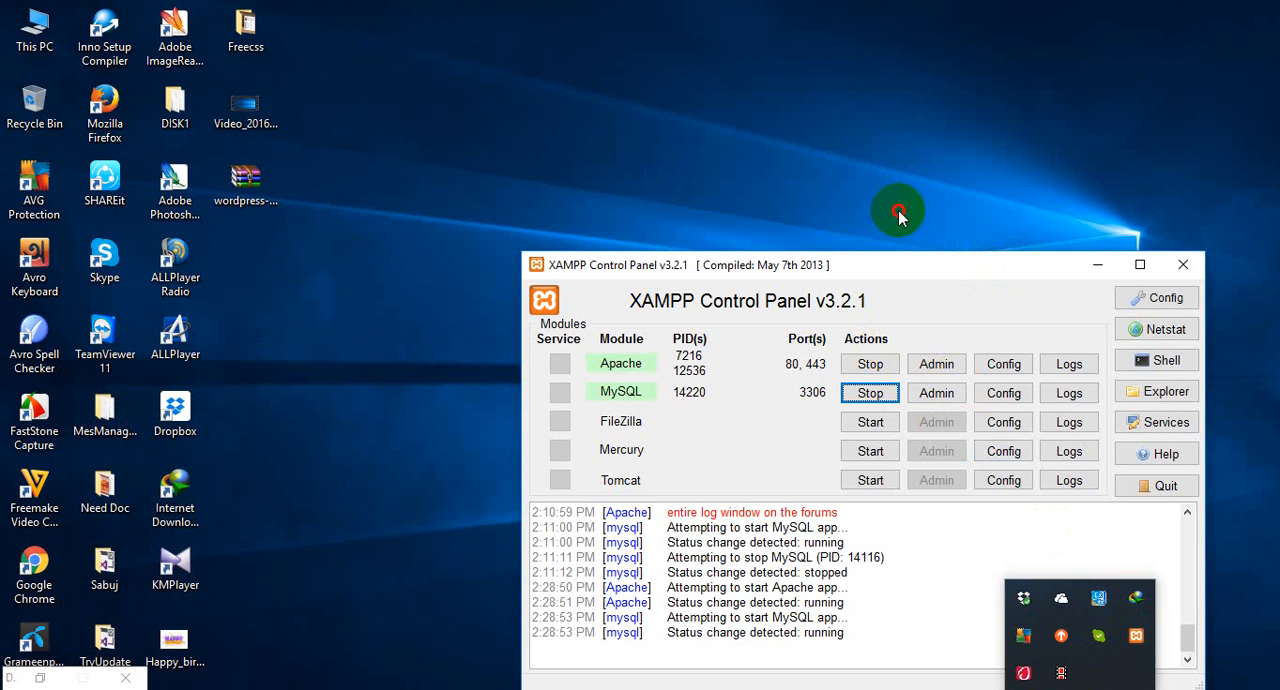
{"action": "left_click_drag", "start_coordinate": [1014, 264], "coordinate": [880, 196]}
{"action": "left_click", "coordinate": [963, 197]}
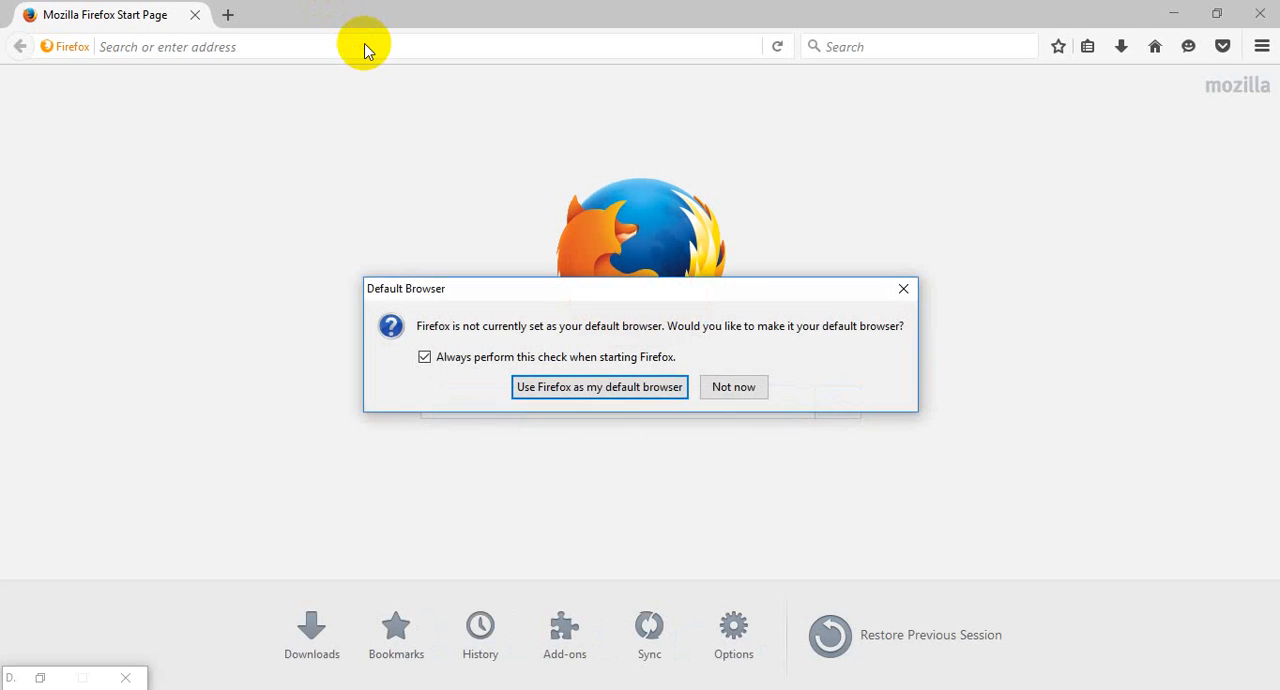
In Mozilla Firefox, decline making it the default browser and load localhost/.
{"action": "left_click", "coordinate": [733, 387]}
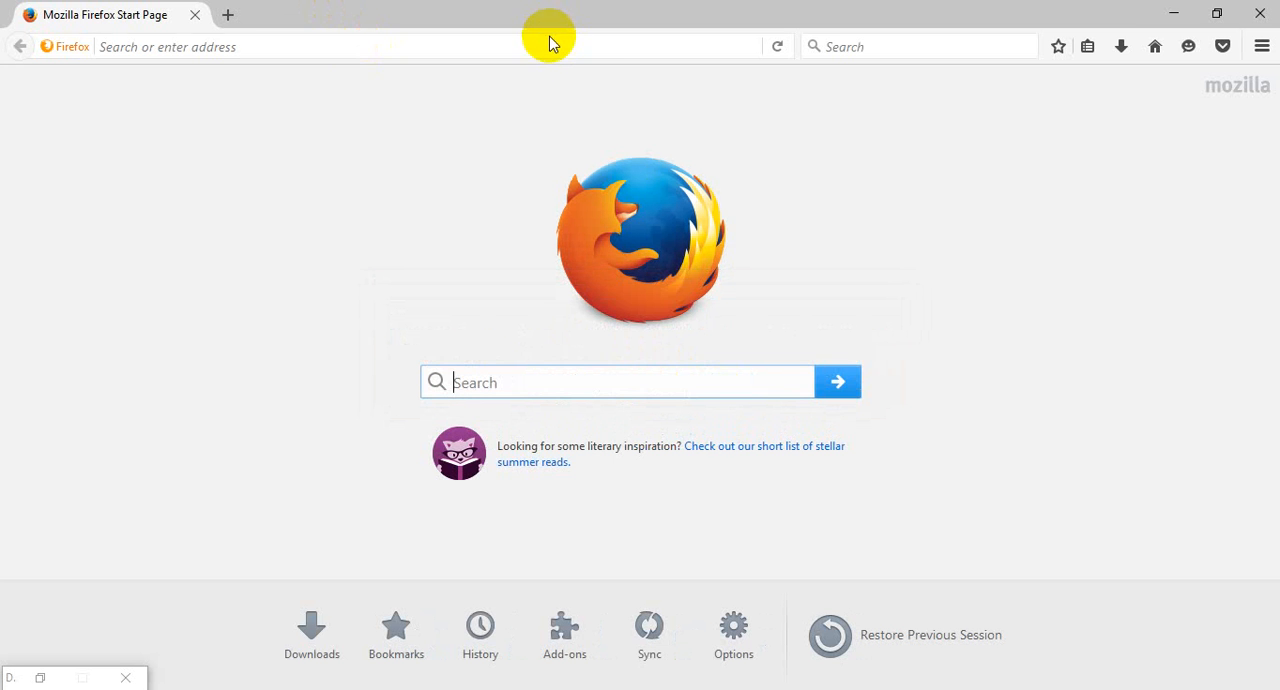
{"action": "left_click", "coordinate": [548, 45]}
{"action": "type", "text": "loc"}
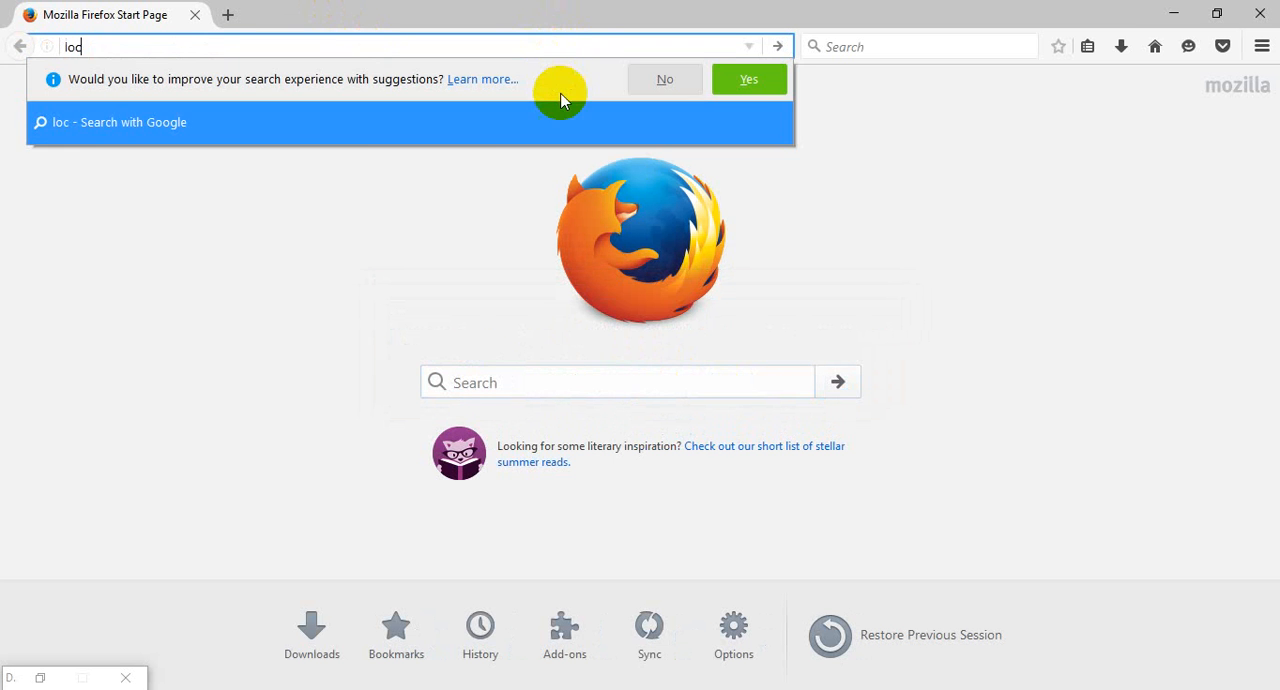
{"action": "type", "text": "alhost/"}
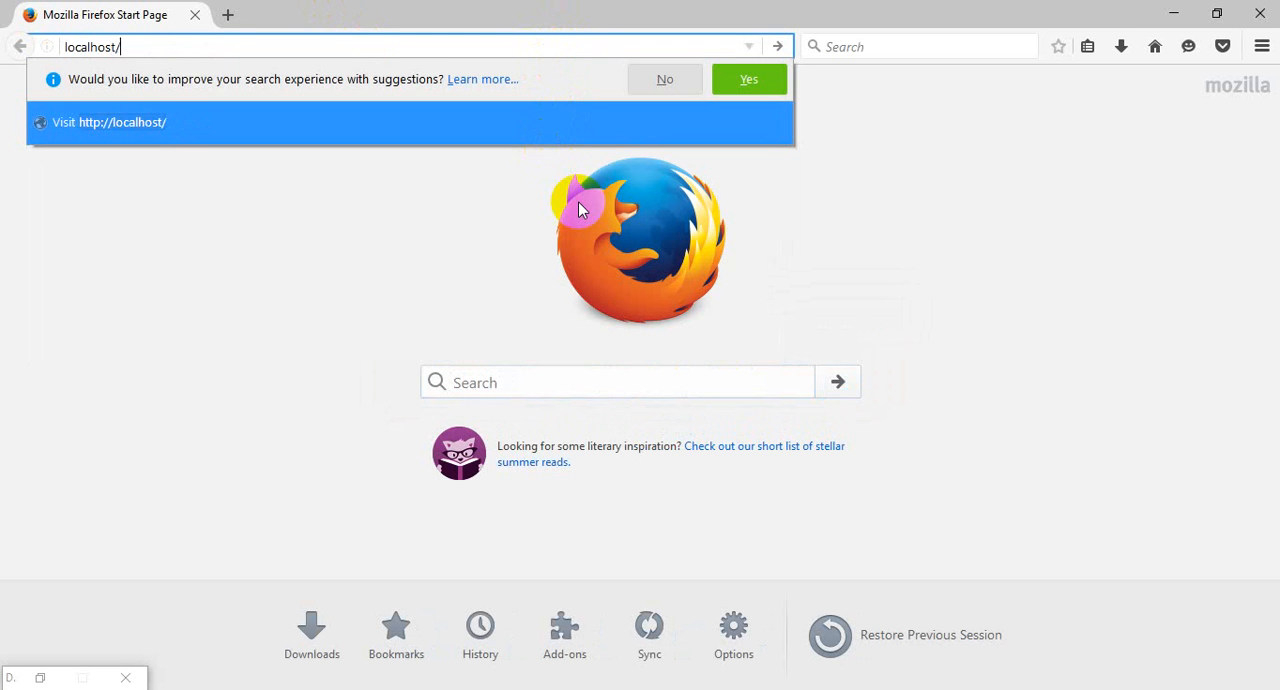
{"action": "key", "text": "Return"}
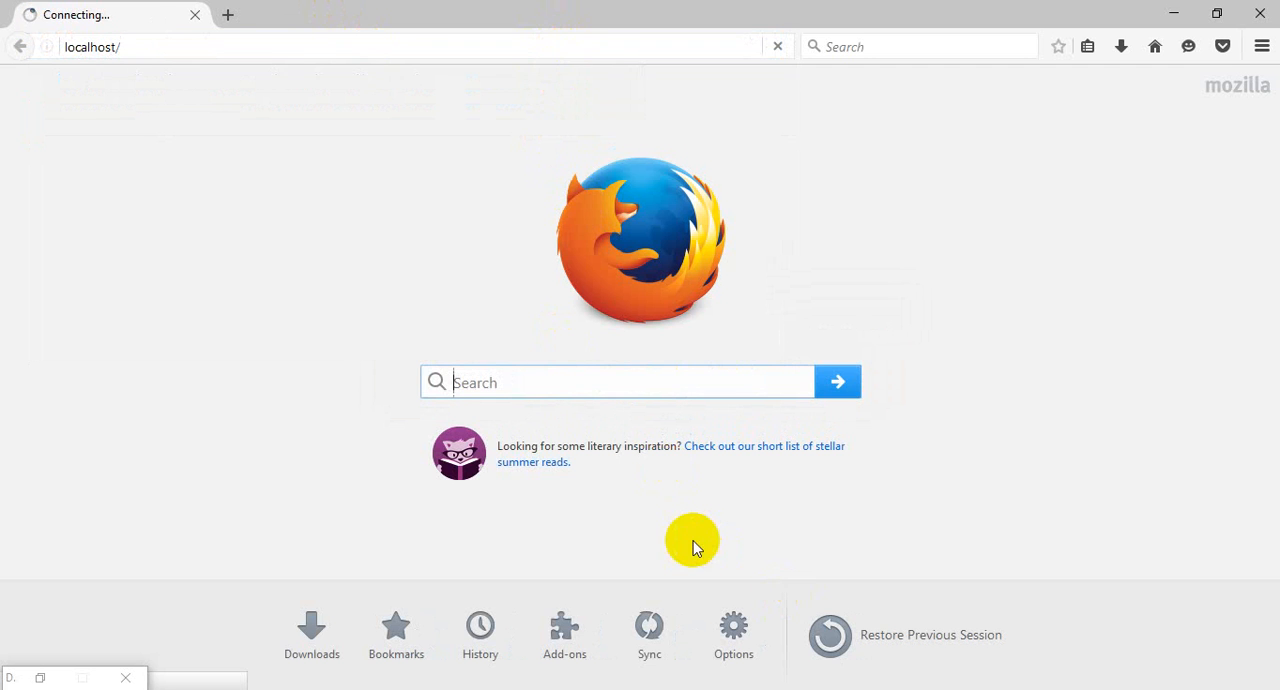
{"action": "left_click", "coordinate": [640, 318]}
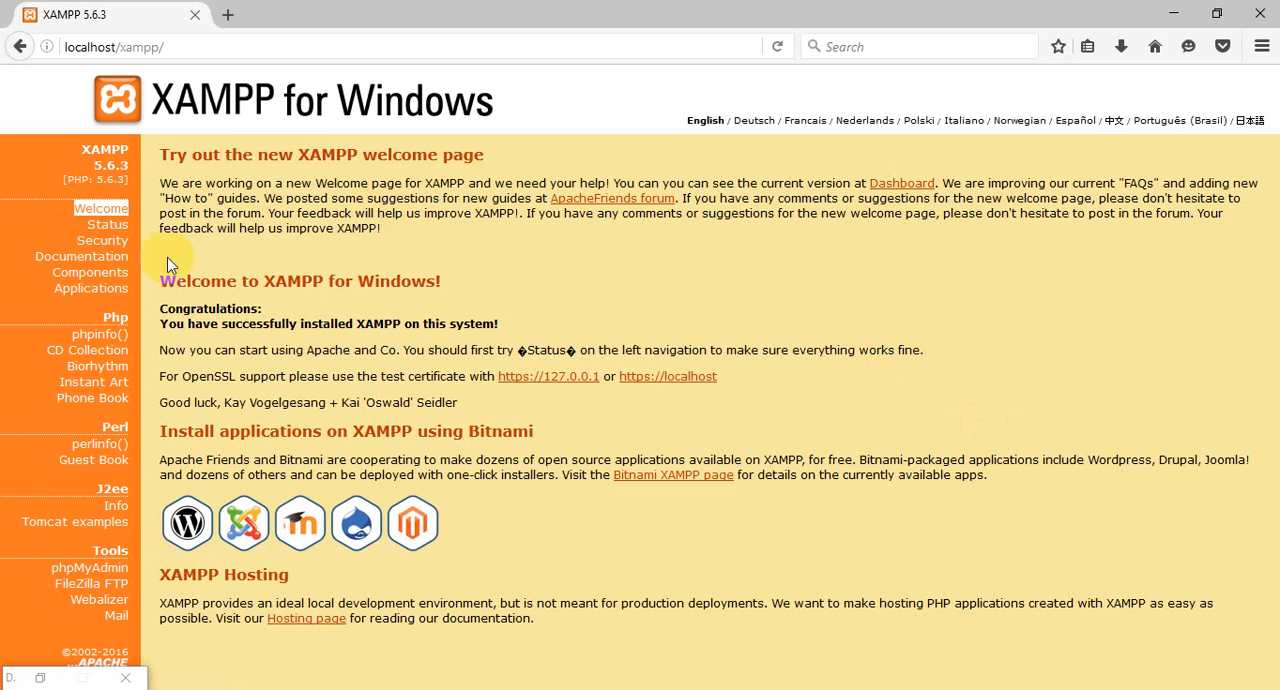
{"action": "left_click", "coordinate": [114, 44]}
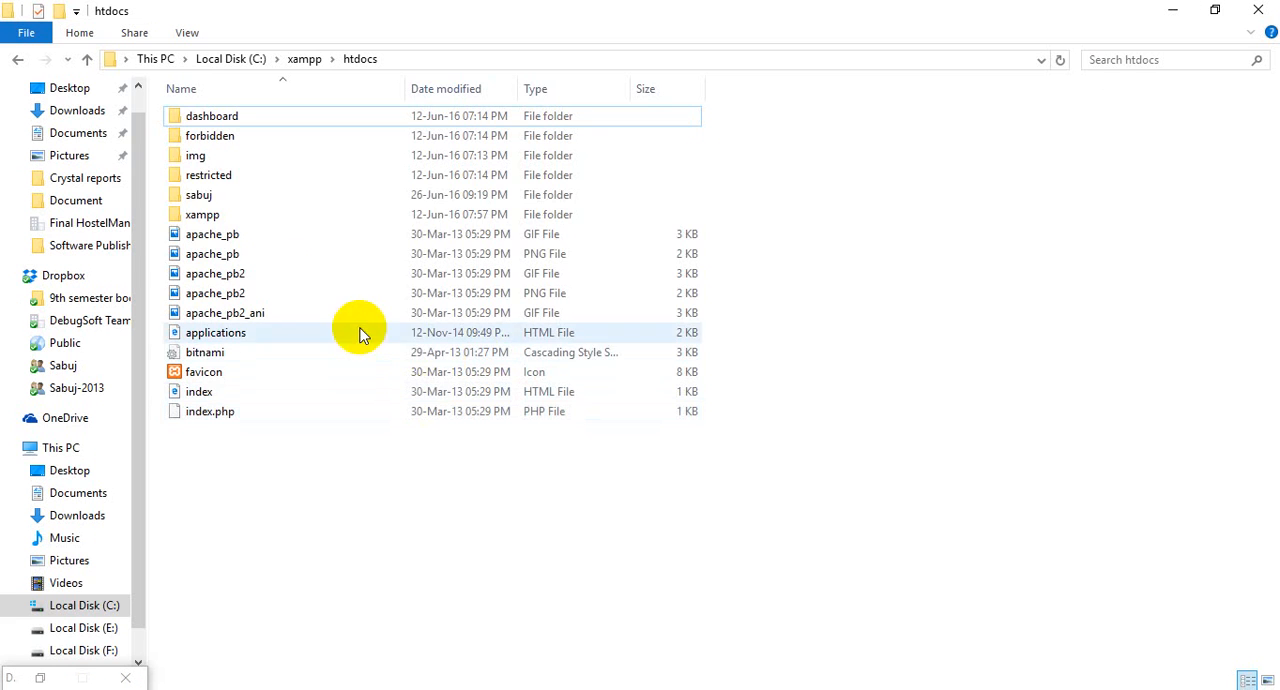
{"action": "left_click", "coordinate": [224, 216]}
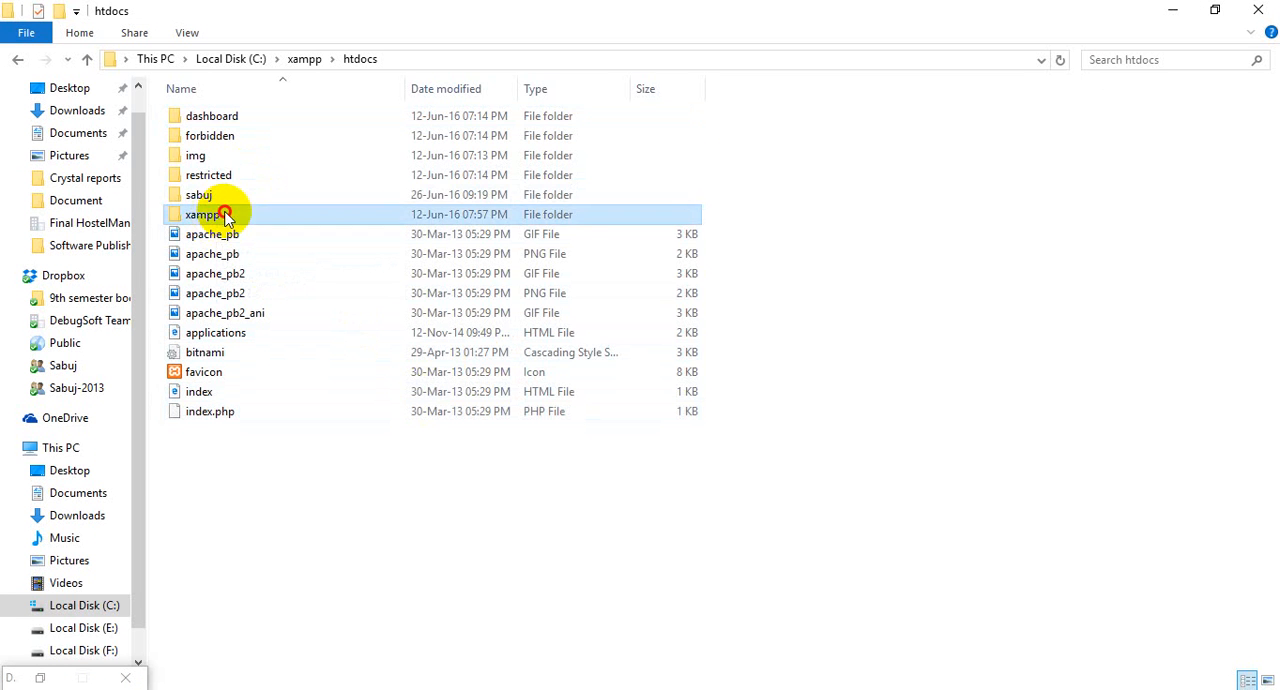
{"action": "double_click", "coordinate": [224, 216]}
{"action": "left_click", "coordinate": [17, 59]}
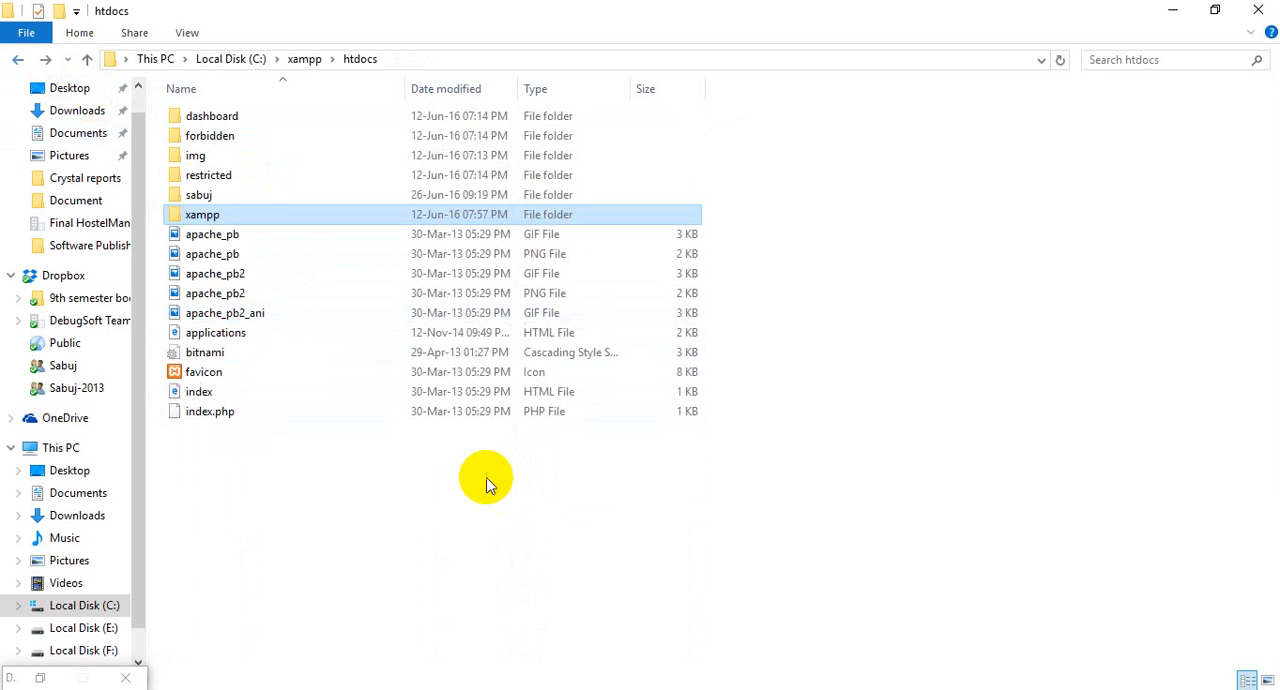
Create a new folder named wordpress inside htdocs and open it.
{"action": "left_click", "coordinate": [413, 525]}
{"action": "key", "text": "ctrl+shift+n"}
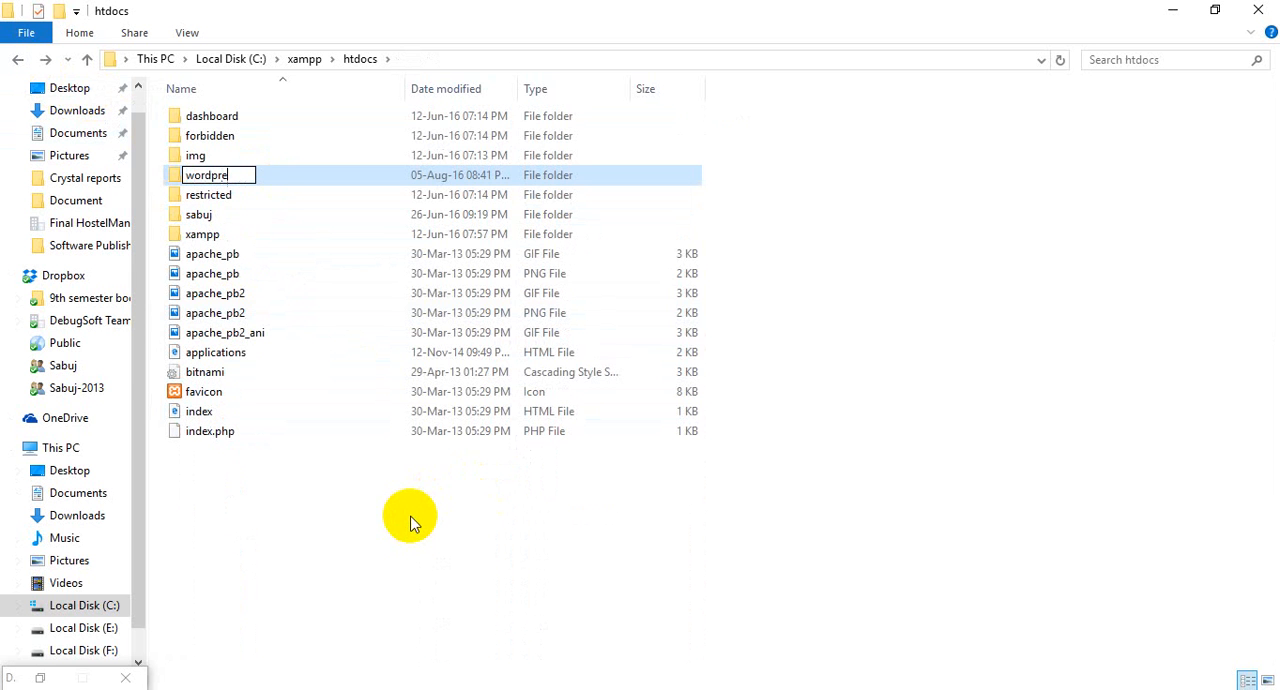
{"action": "key", "text": "Return"}
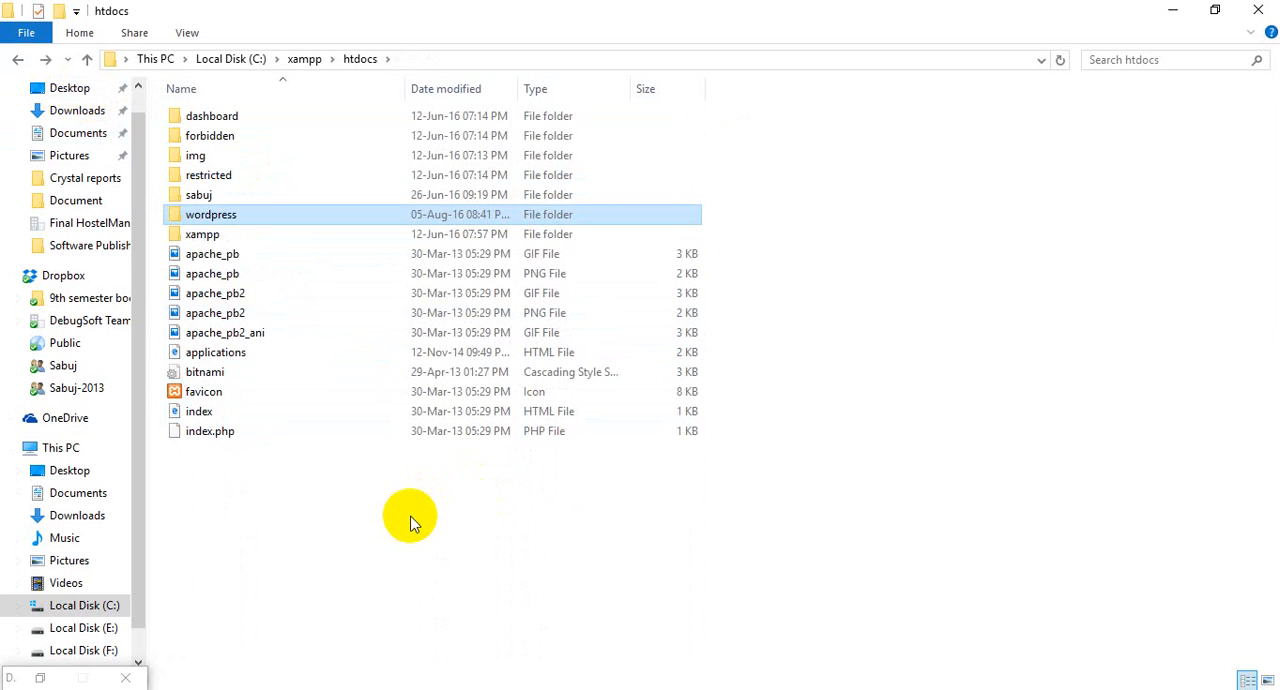
{"action": "key", "text": "Return"}
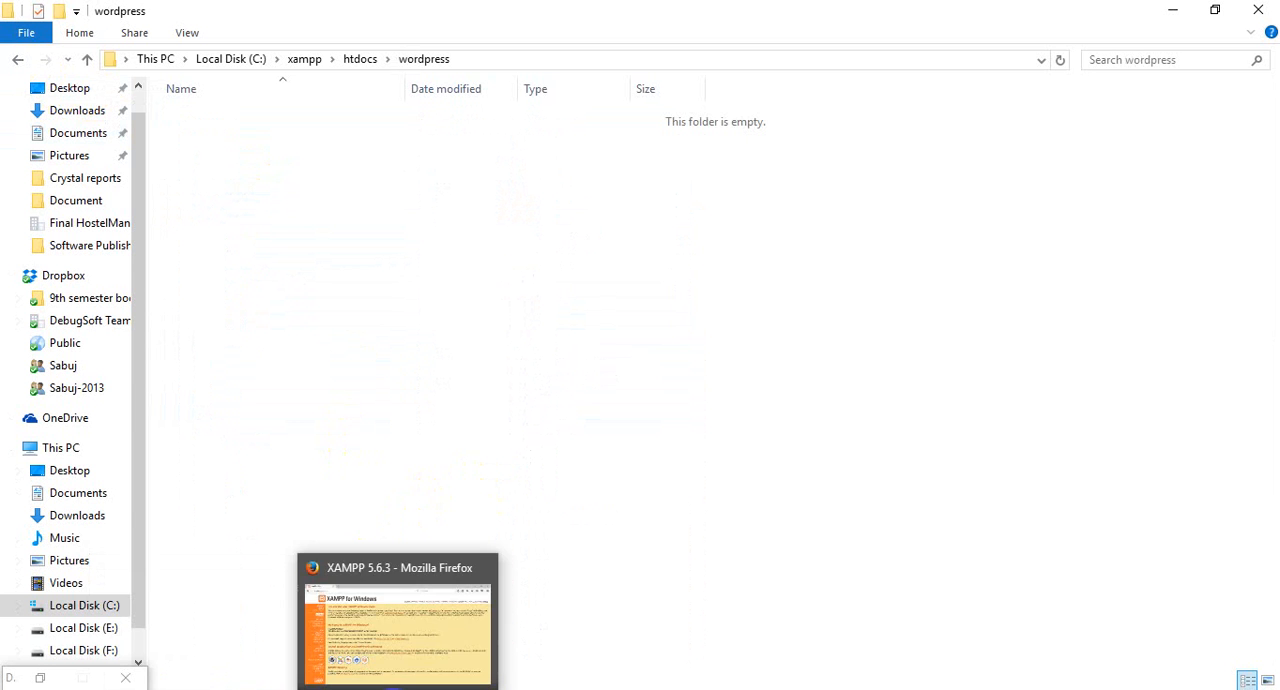
Switch to Mozilla Firefox, load localhost/wordpress, and minimise the browser.
{"action": "left_click", "coordinate": [397, 688]}
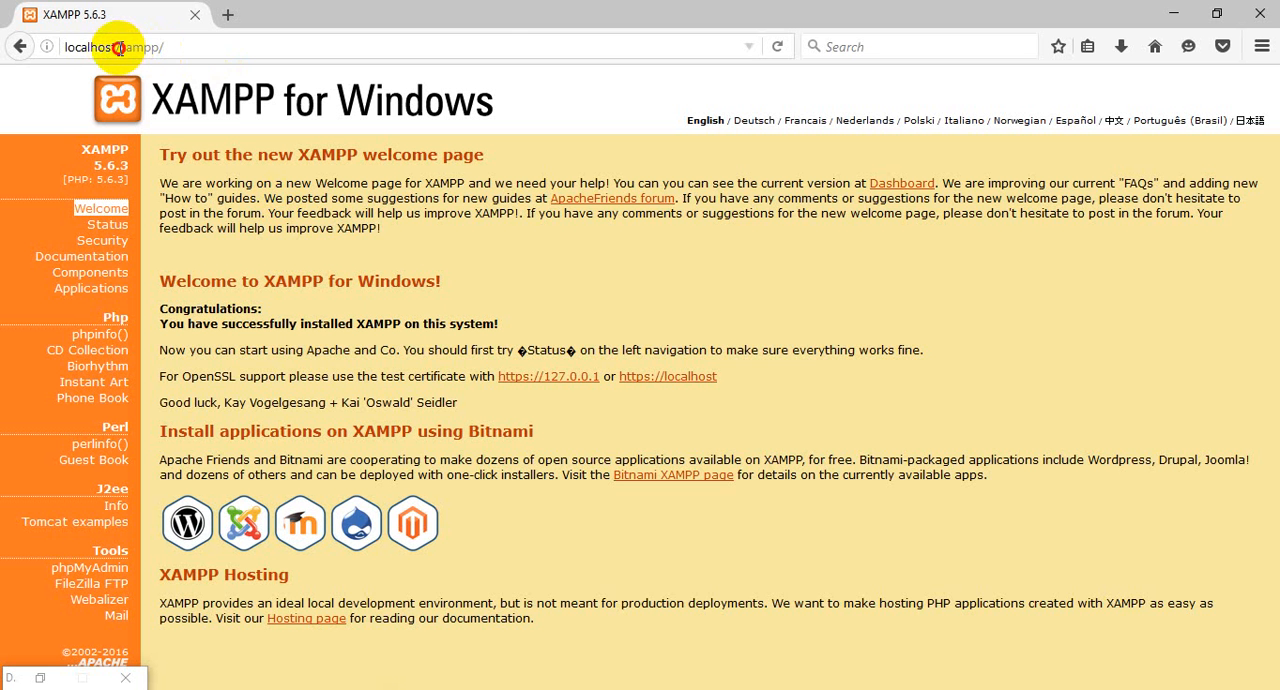
{"action": "left_click_drag", "start_coordinate": [118, 47], "coordinate": [557, 30]}
{"action": "type", "text": "word"}
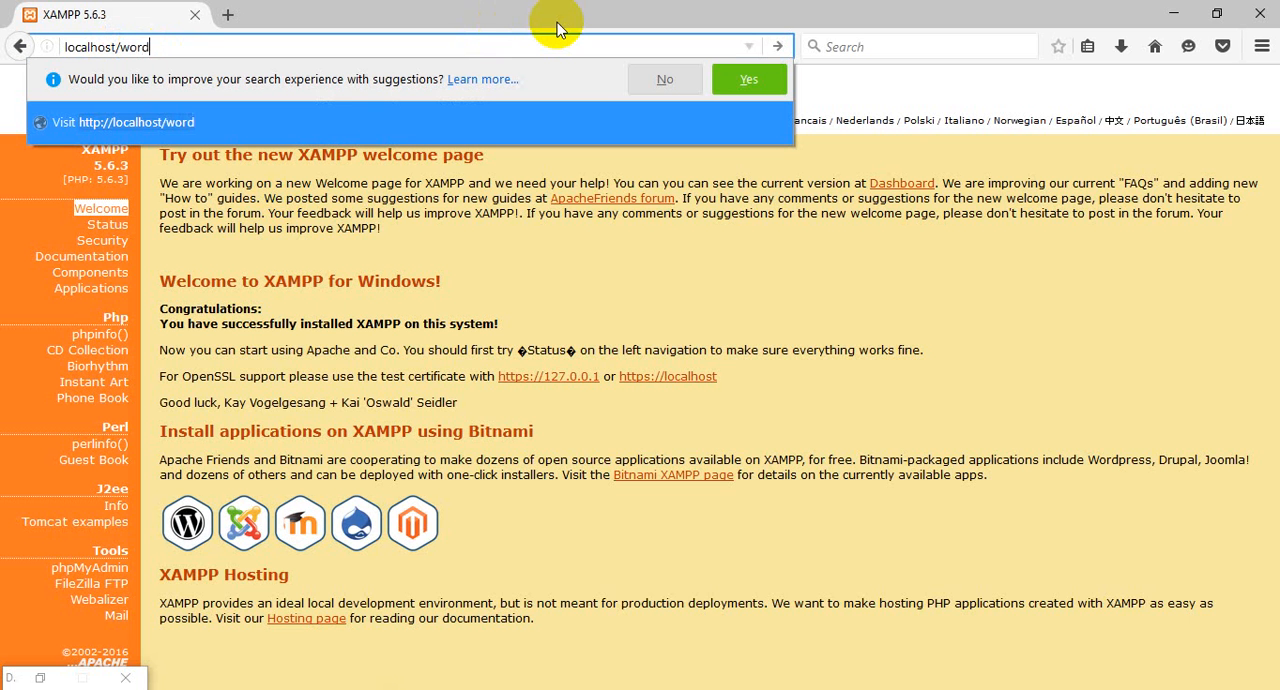
{"action": "type", "text": "press"}
{"action": "key", "text": "Return"}
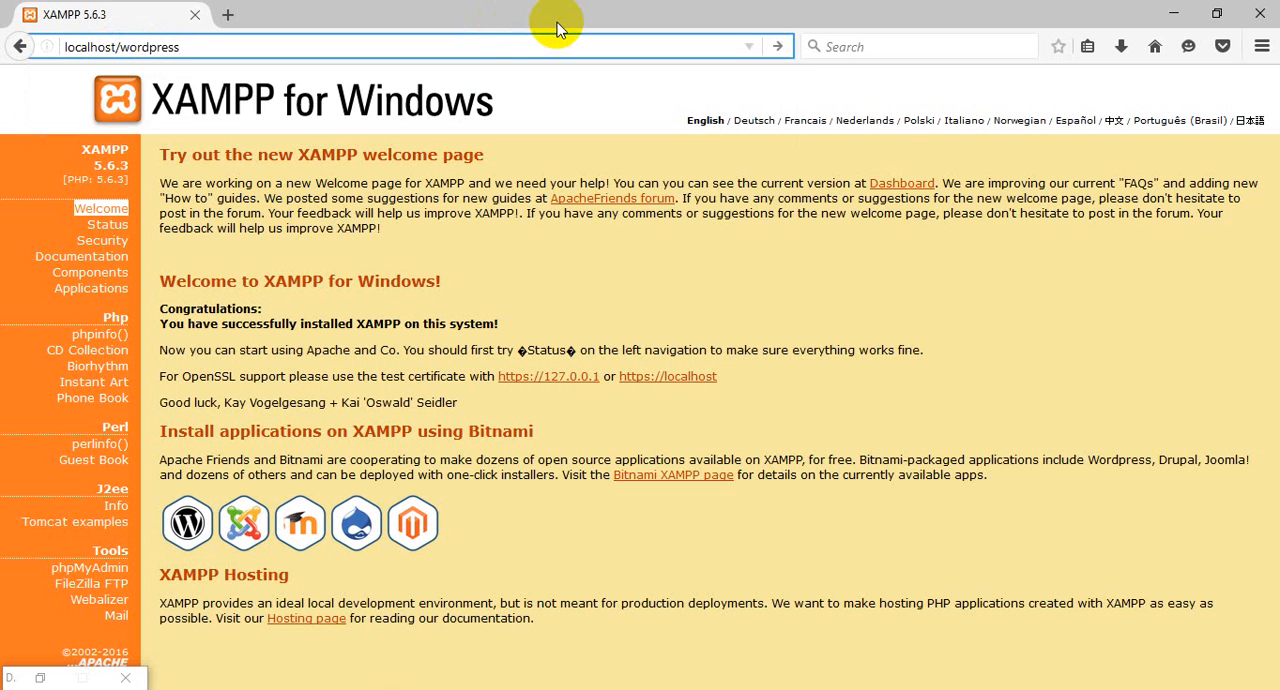
{"action": "left_click", "coordinate": [1174, 14]}
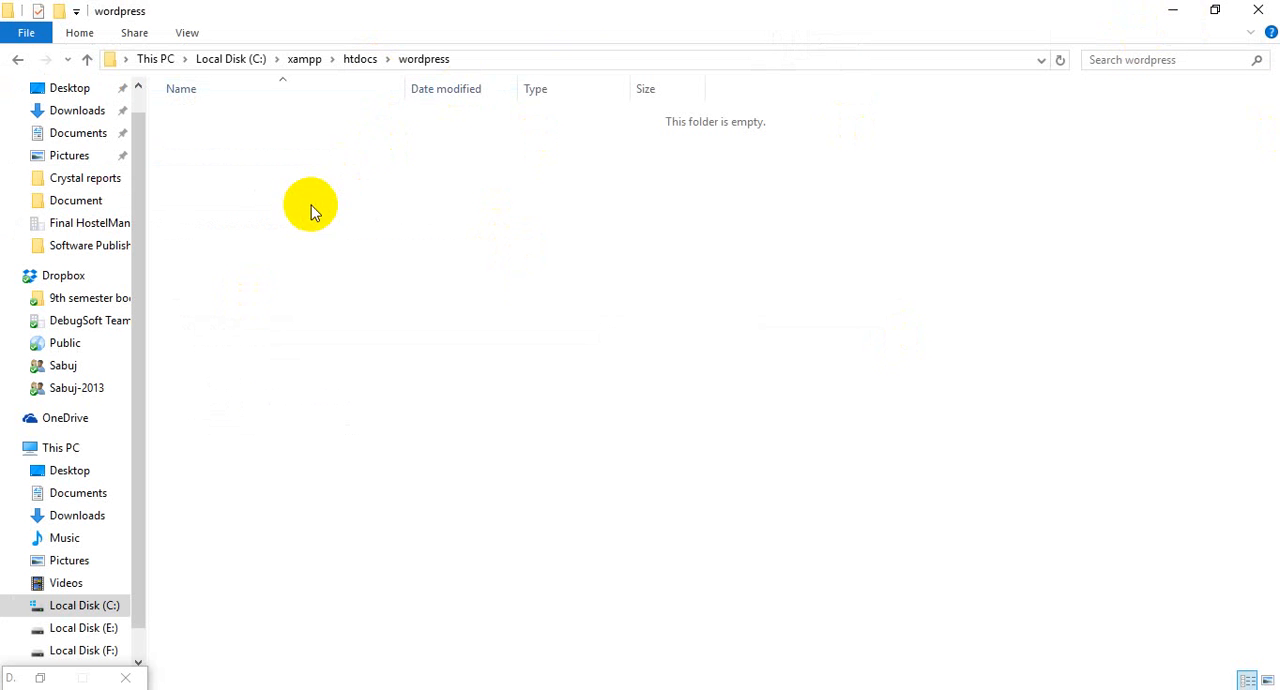
Restore and move the wordpress folder window to uncover the desktop, and open the wordpress folder inside the wordpress-4.5.3 archive in WinRAR.
{"action": "left_click", "coordinate": [1217, 11]}
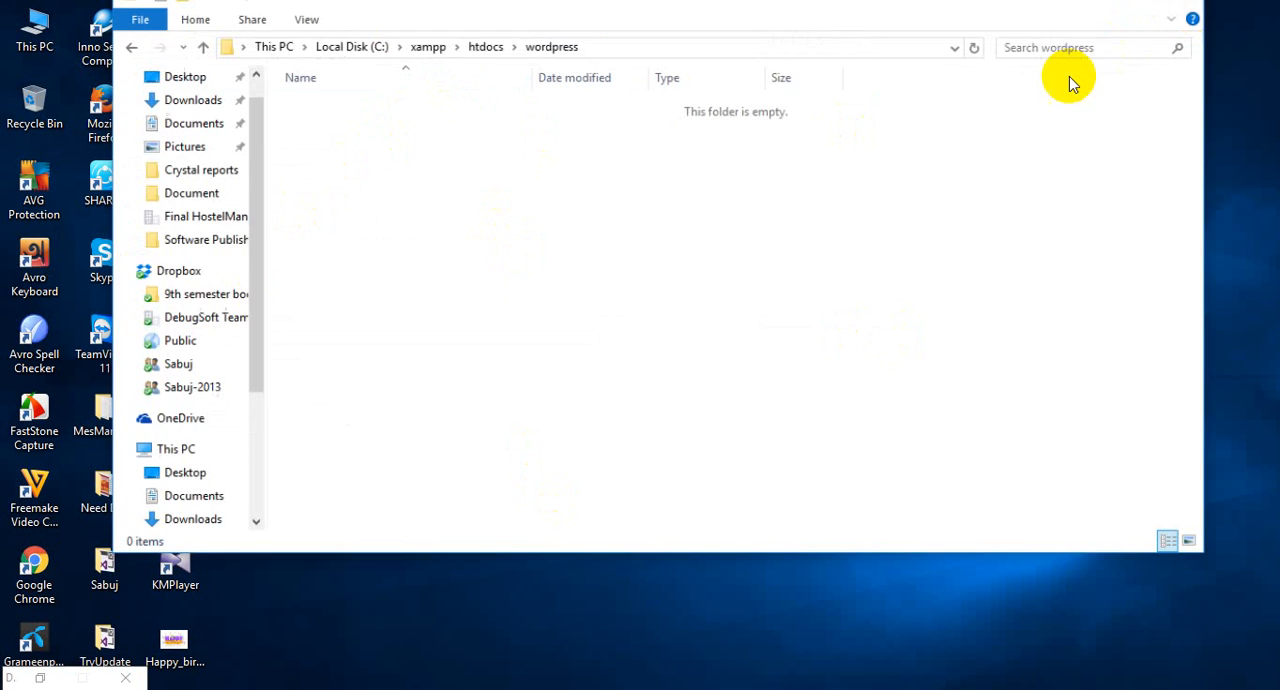
{"action": "left_click_drag", "start_coordinate": [857, 23], "coordinate": [950, 112]}
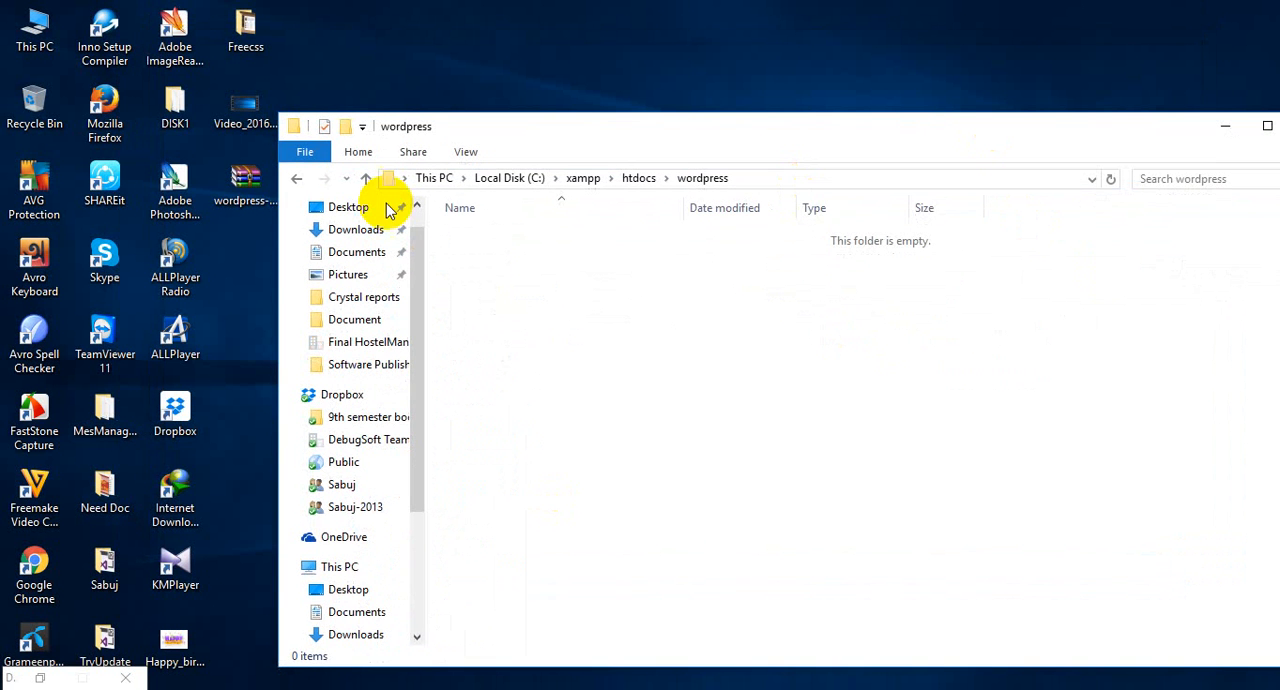
{"action": "left_click", "coordinate": [240, 185]}
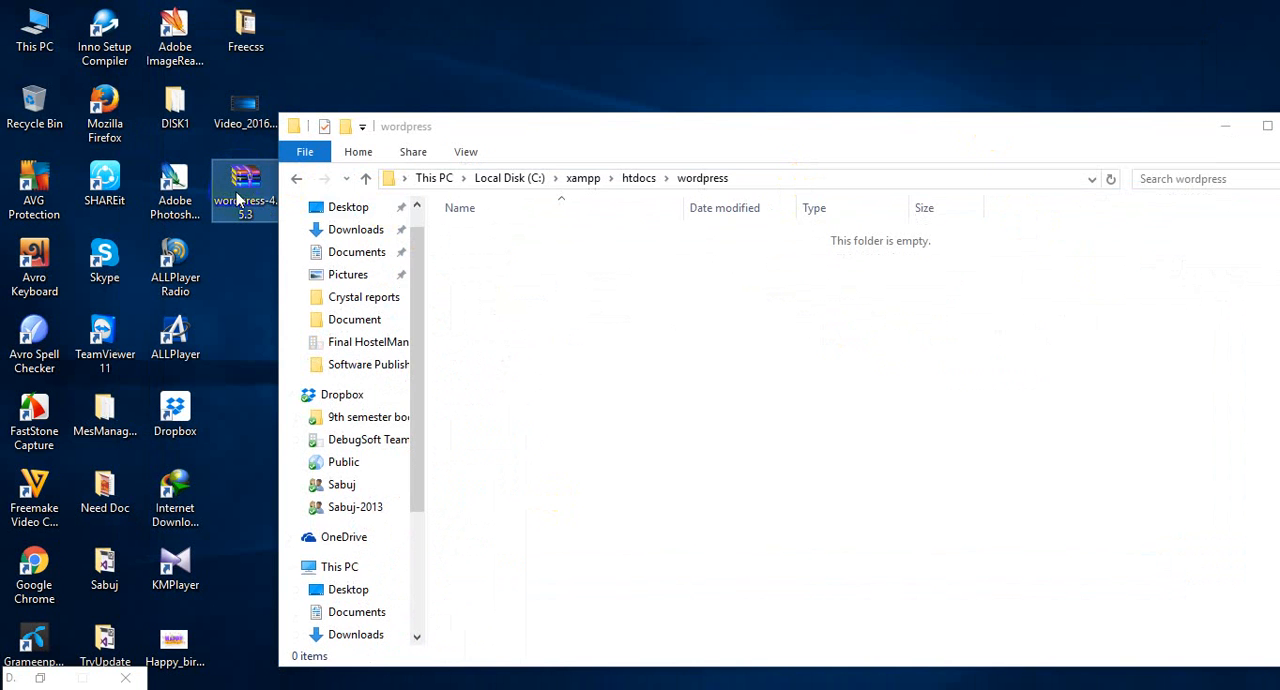
{"action": "double_click", "coordinate": [240, 192]}
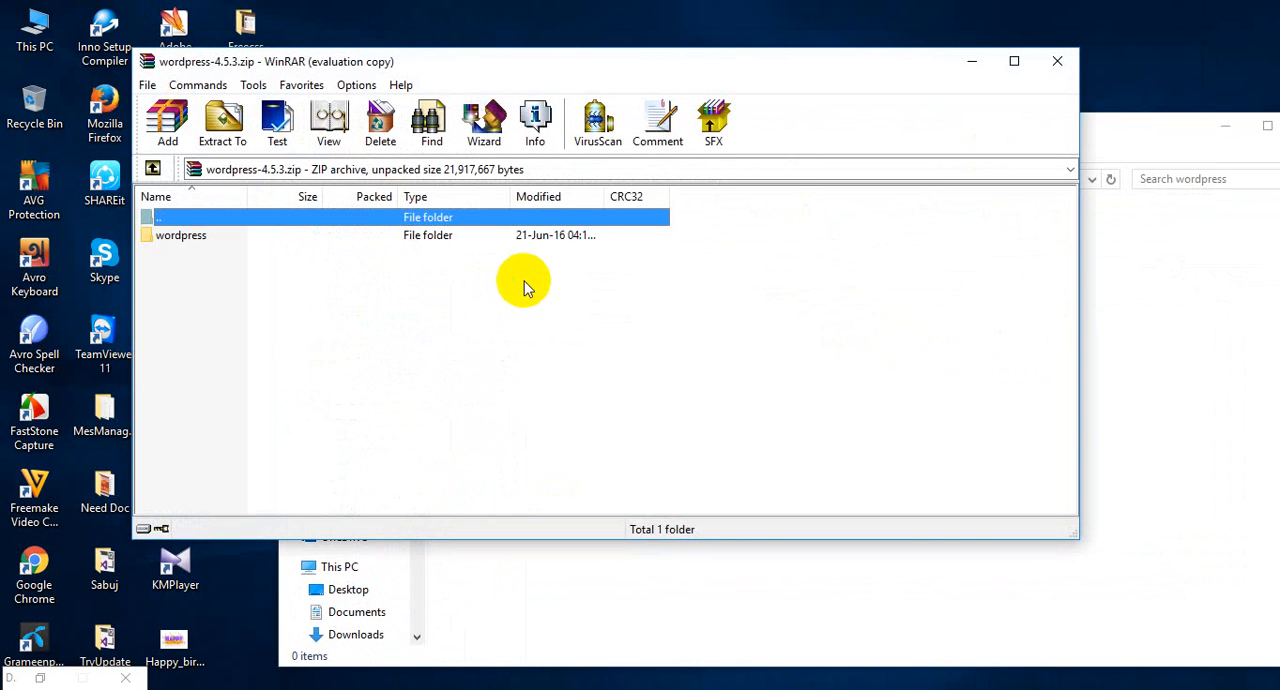
{"action": "left_click", "coordinate": [200, 240]}
{"action": "left_click", "coordinate": [204, 240]}
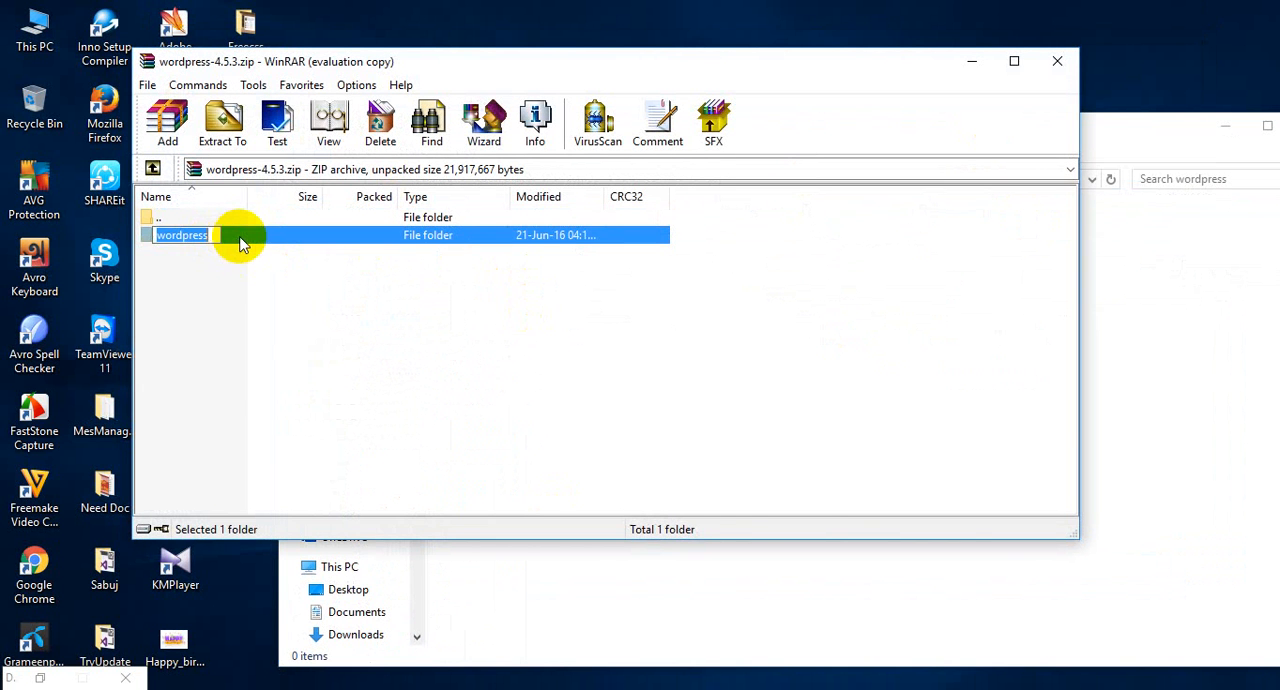
{"action": "double_click", "coordinate": [270, 238]}
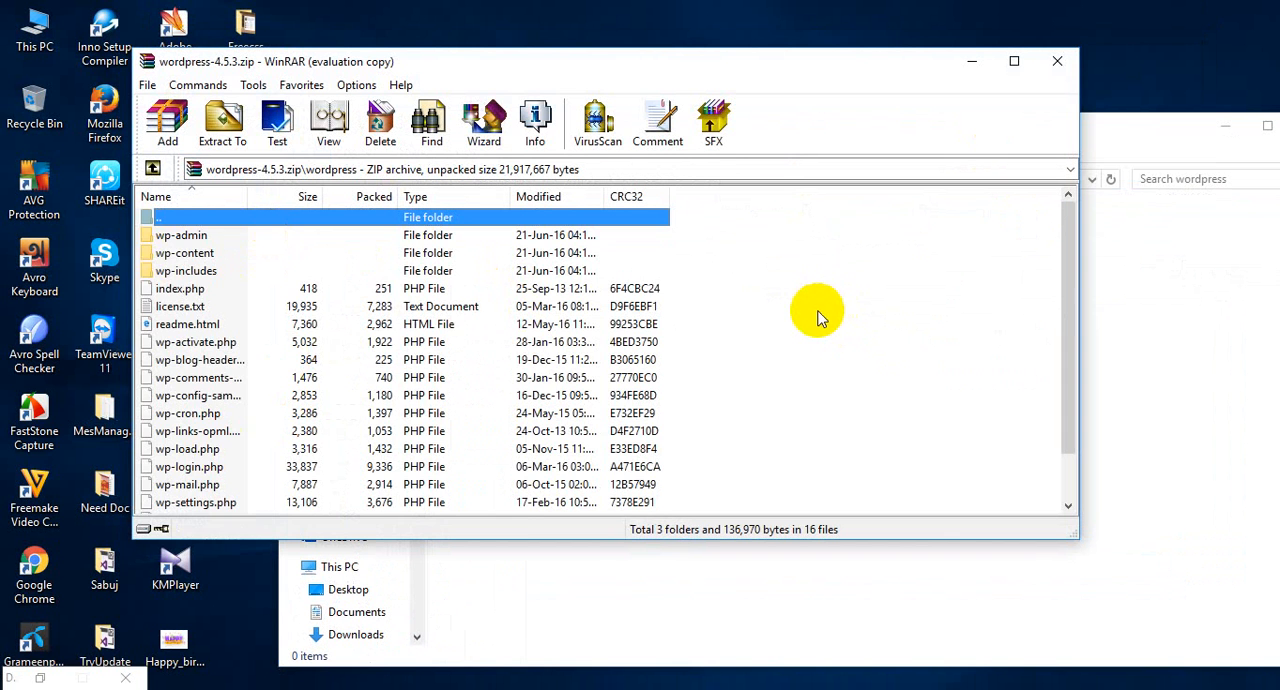
Extract all files and folders from the archive's wordpress folder into htdocs\wordpress, and minimise WinRAR.
{"action": "key", "text": "ctrl+a"}
{"action": "left_click_drag", "start_coordinate": [503, 286], "coordinate": [1192, 390]}
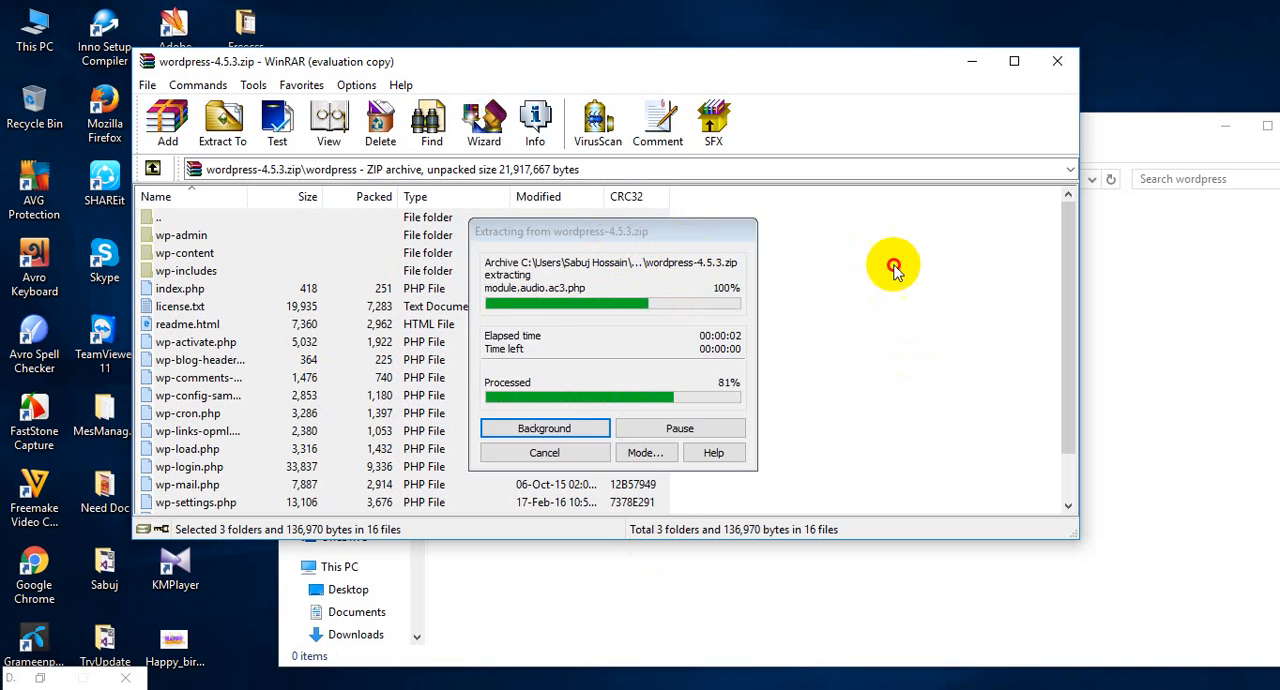
{"action": "left_click", "coordinate": [971, 61]}
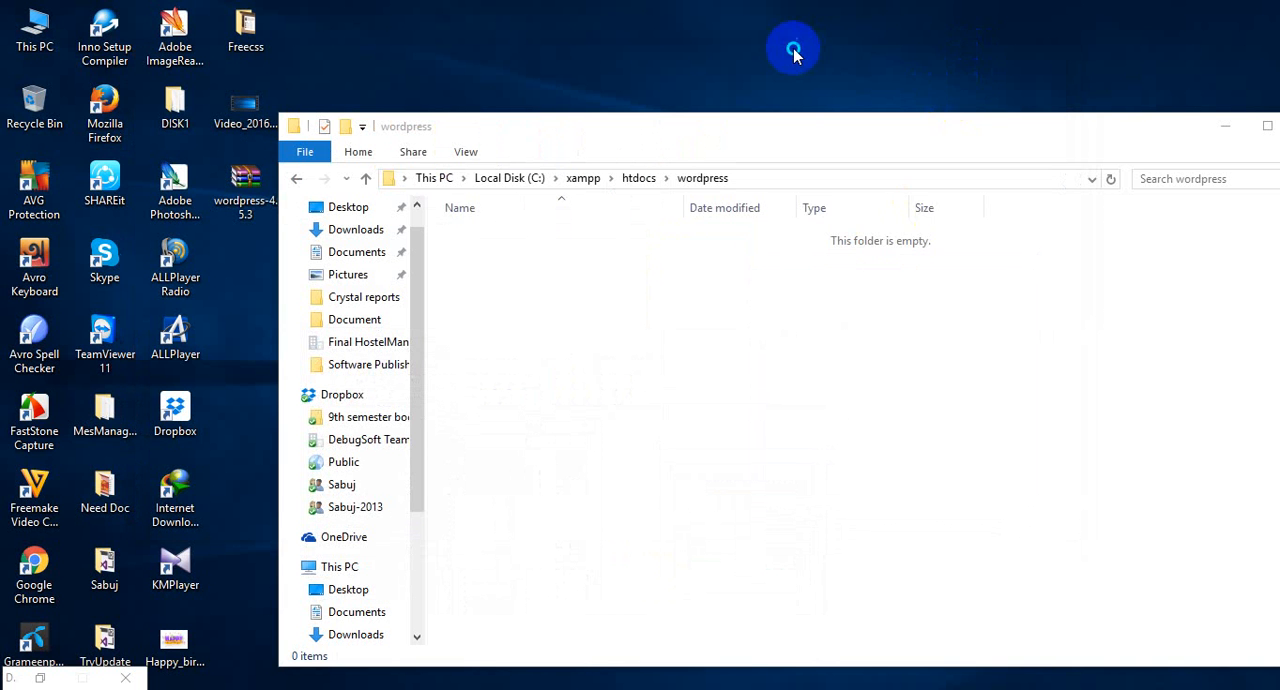
{"action": "right_click", "coordinate": [793, 55]}
{"action": "left_click", "coordinate": [822, 104]}
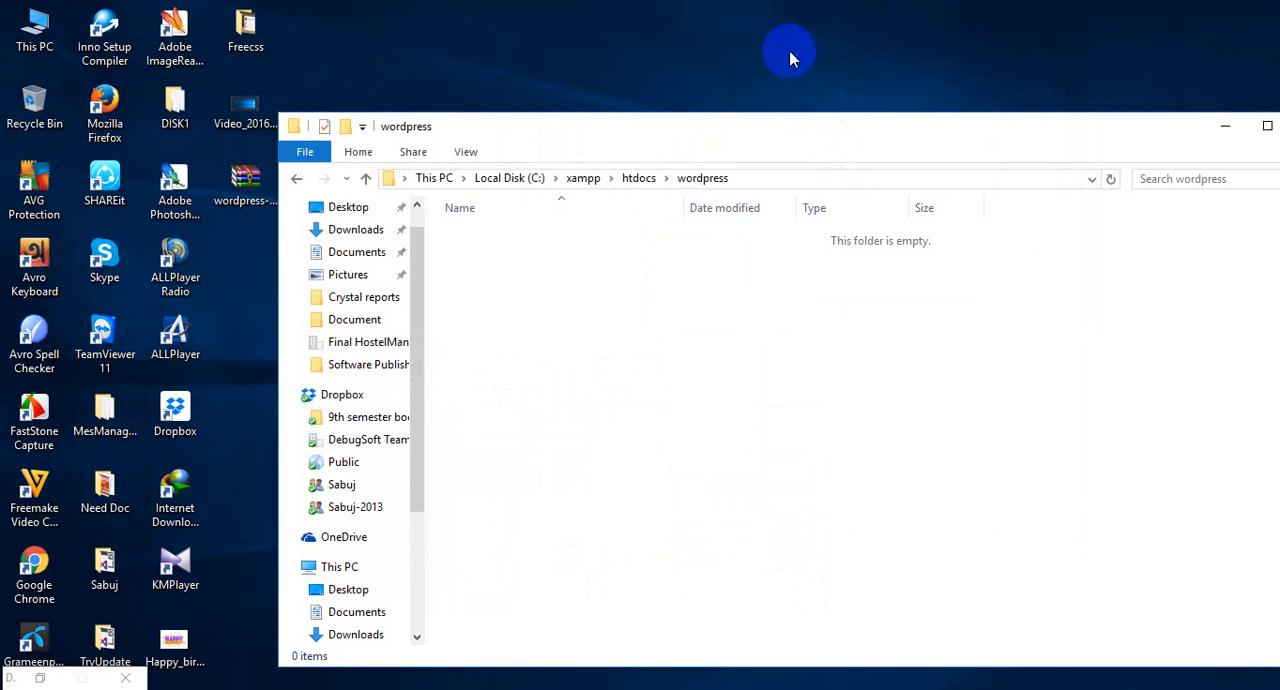
{"action": "right_click", "coordinate": [790, 58]}
{"action": "left_click", "coordinate": [837, 103]}
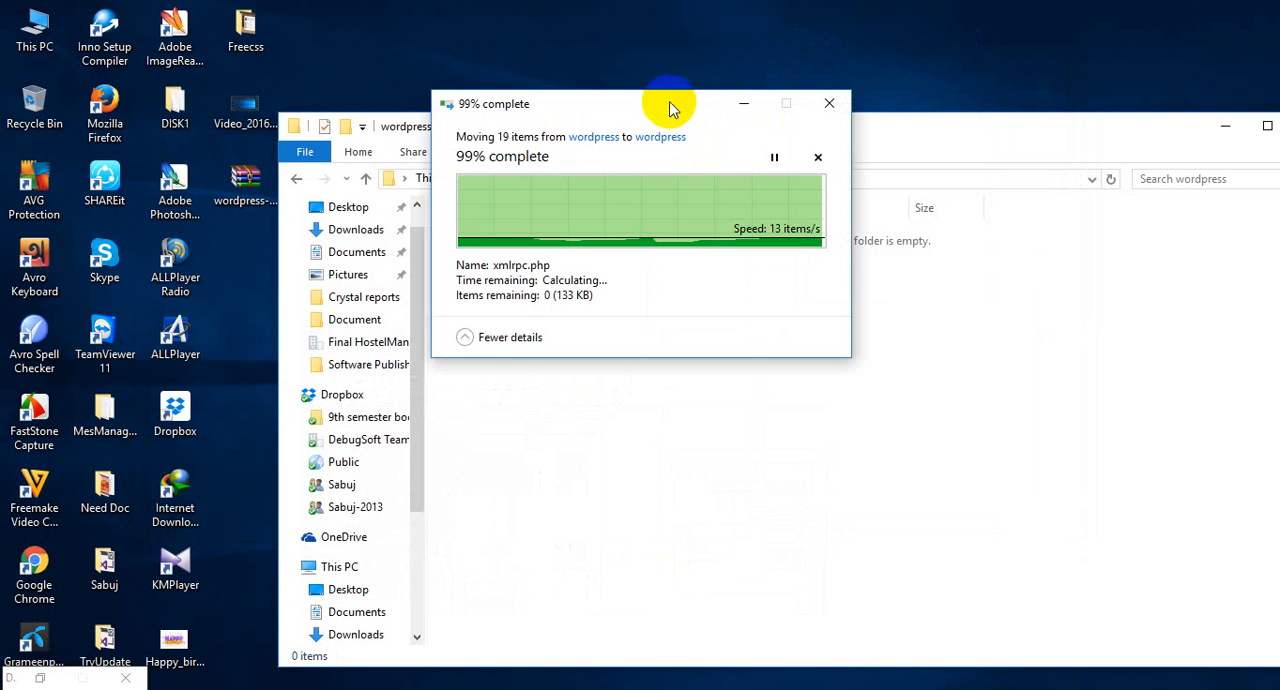
{"action": "left_click", "coordinate": [1164, 346]}
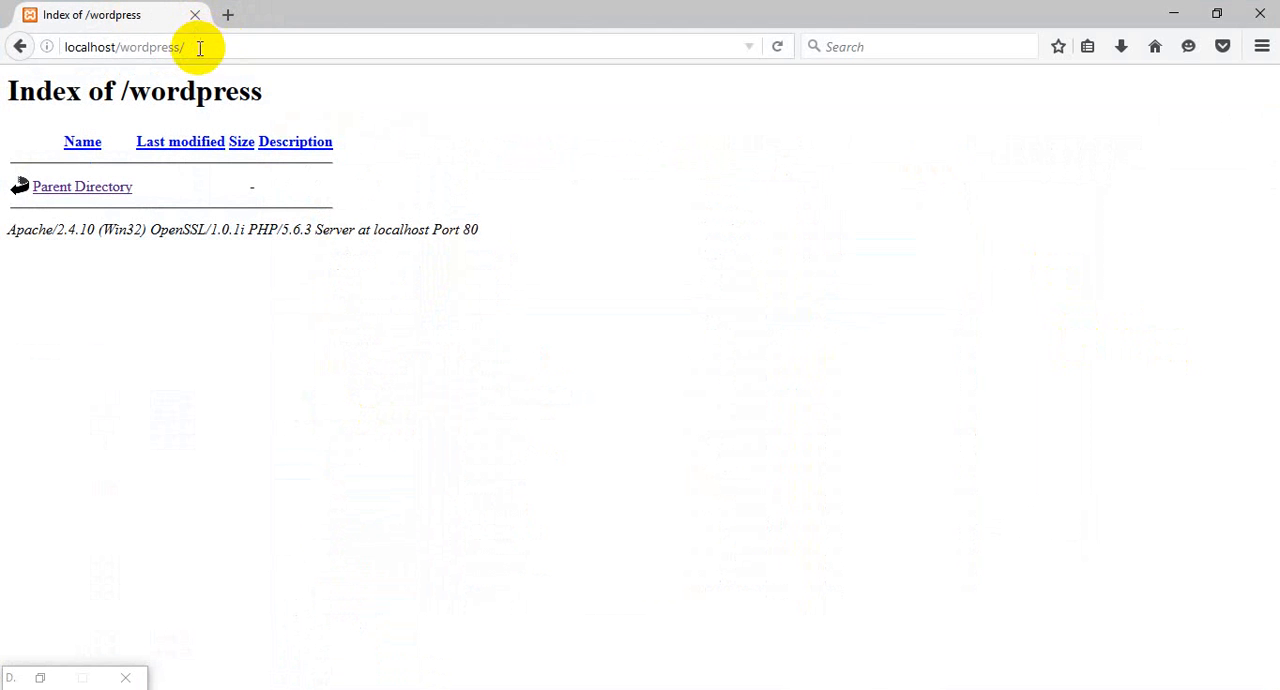
Load localhost/wordpress/ again in Firefox to start the WordPress setup.
{"action": "left_click", "coordinate": [236, 50]}
{"action": "left_click", "coordinate": [250, 50]}
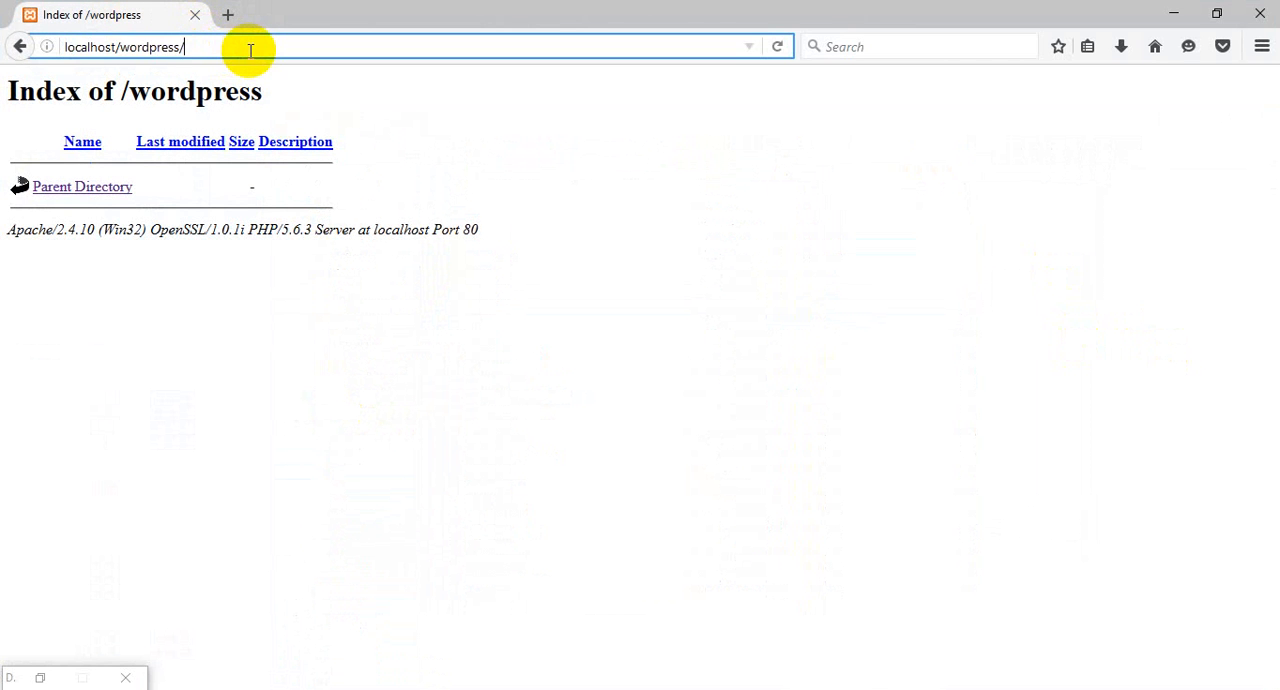
{"action": "key", "text": "Return"}
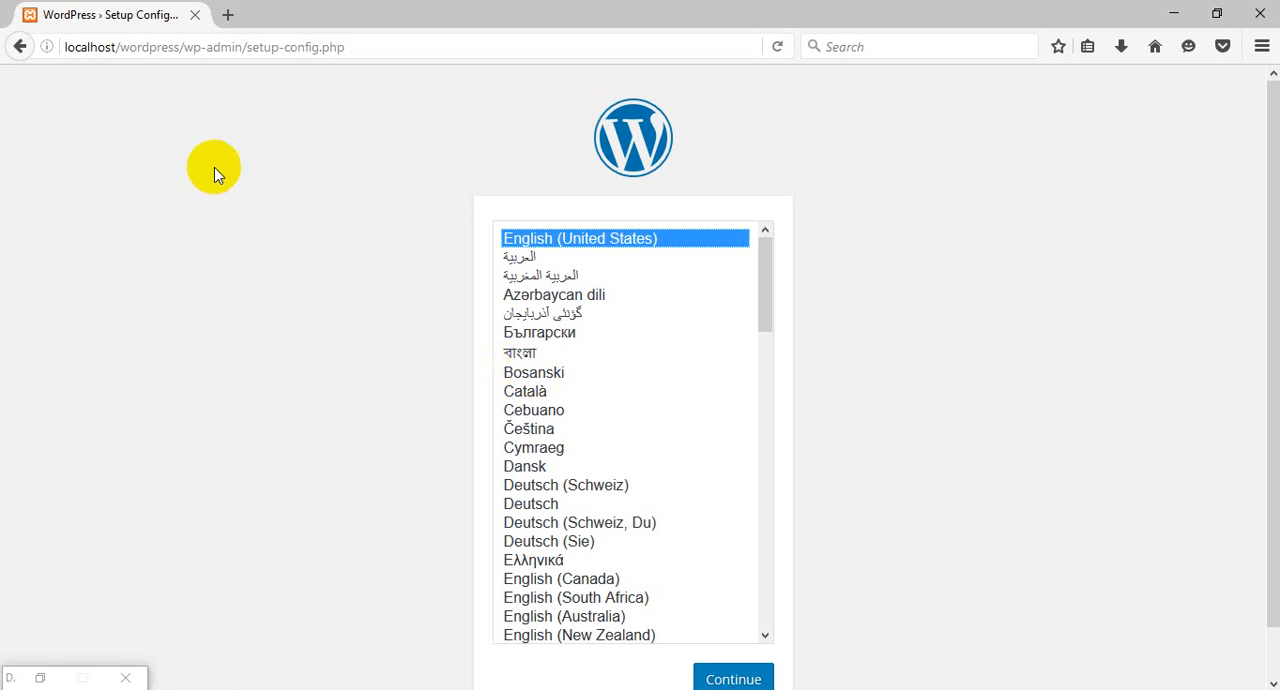
Continue the WordPress setup with English (United States) as the language.
{"action": "scroll", "coordinate": [268, 285], "scroll_direction": "down", "scroll_amount": 1}
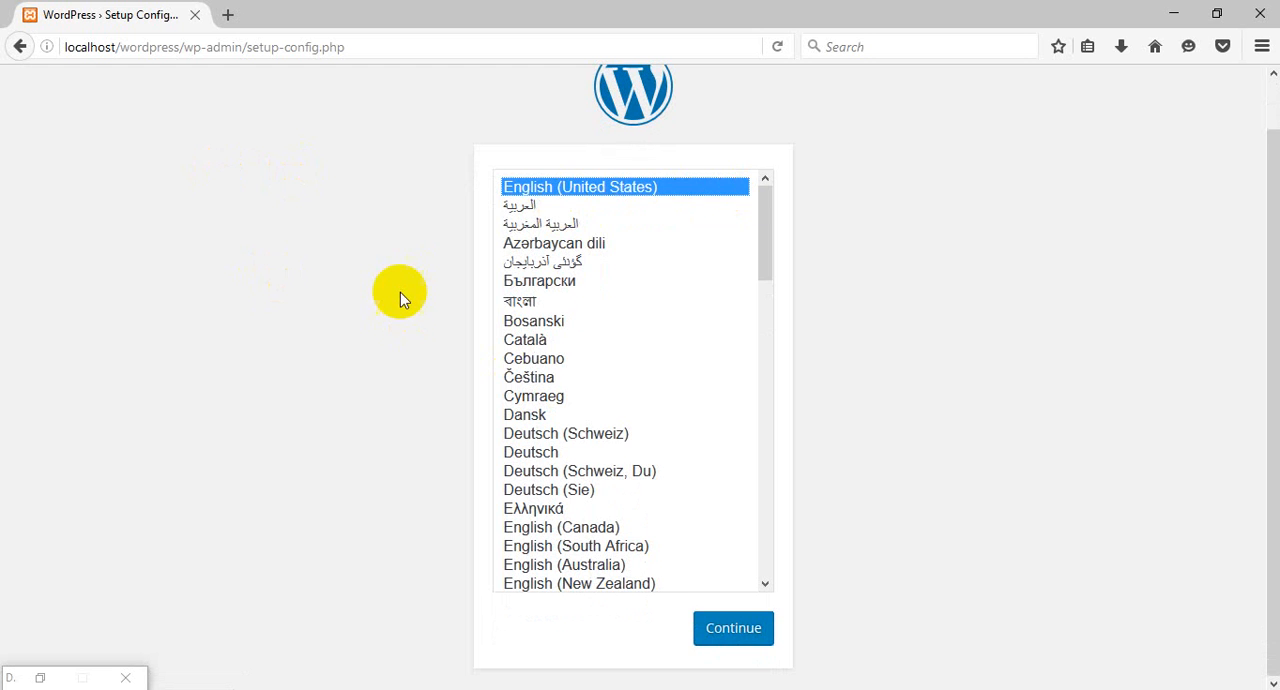
{"action": "scroll", "coordinate": [393, 275], "scroll_direction": "up", "scroll_amount": 1}
{"action": "scroll", "coordinate": [420, 315], "scroll_direction": "down", "scroll_amount": 1}
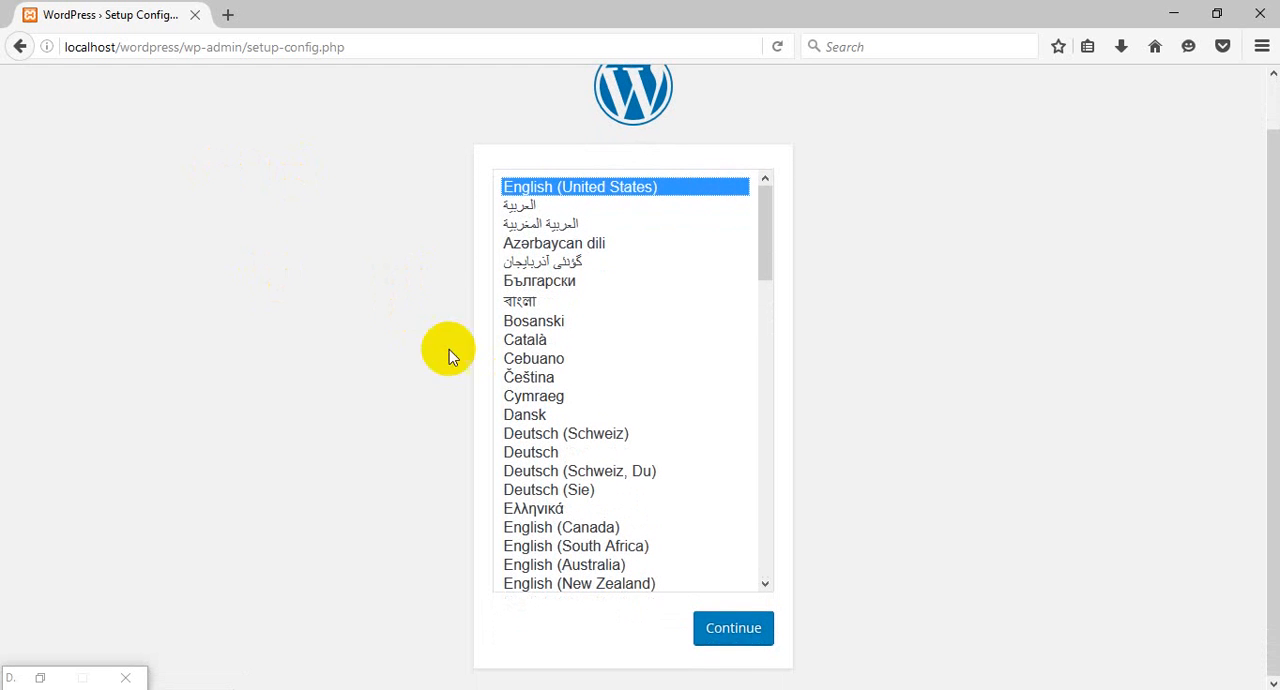
{"action": "left_click", "coordinate": [733, 630]}
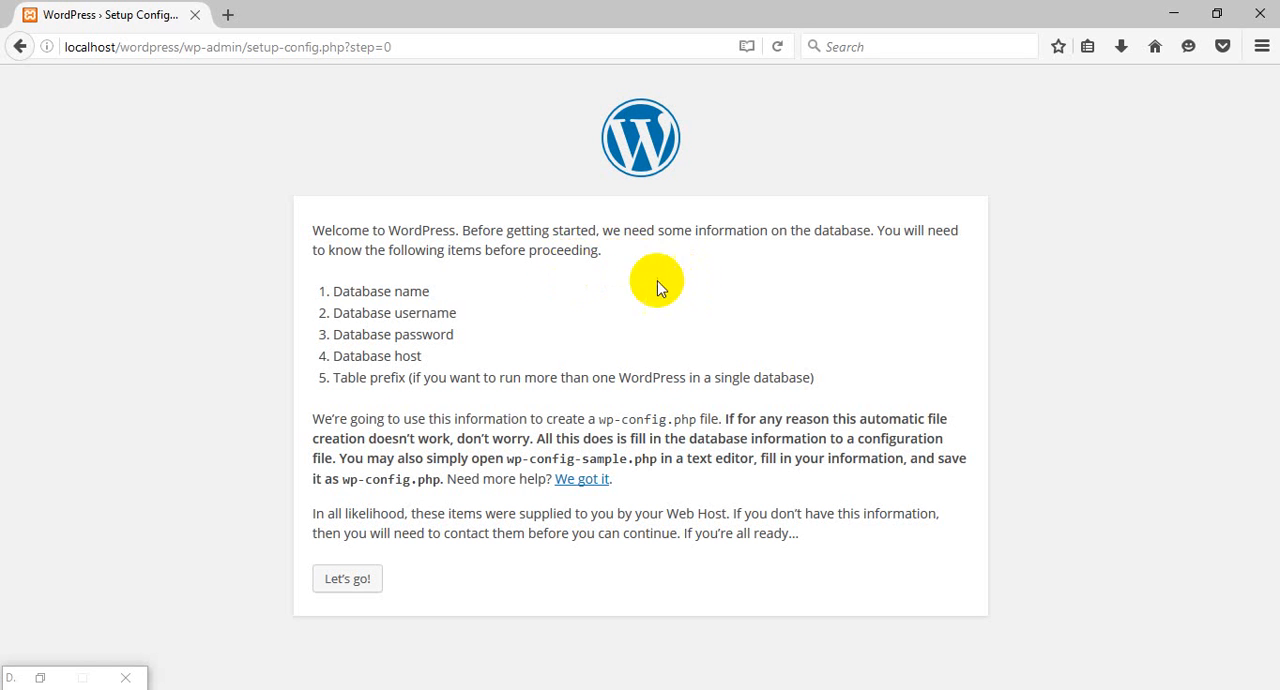
Examine the list of database details WordPress requires: name, username, password, host and table prefix.
{"action": "left_click", "coordinate": [430, 294]}
{"action": "left_click_drag", "start_coordinate": [430, 294], "coordinate": [332, 294]}
{"action": "double_click", "coordinate": [316, 293]}
{"action": "left_click", "coordinate": [469, 295]}
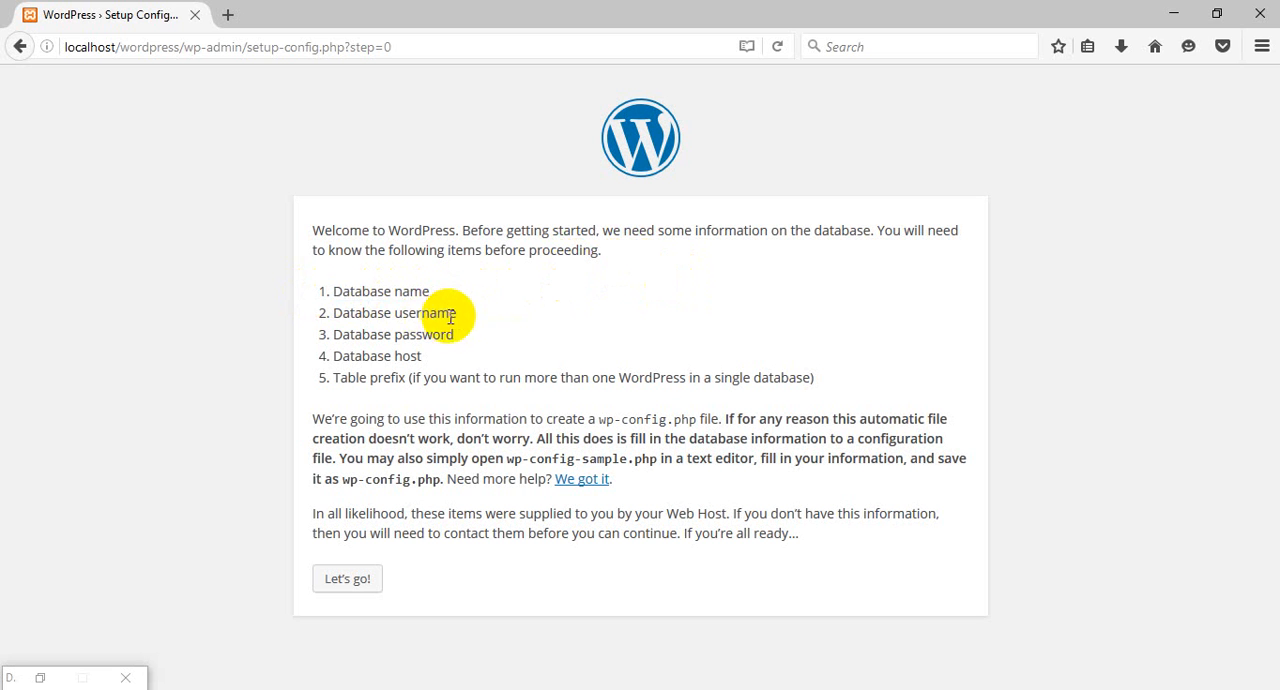
{"action": "left_click_drag", "start_coordinate": [456, 313], "coordinate": [318, 316]}
{"action": "left_click", "coordinate": [532, 301]}
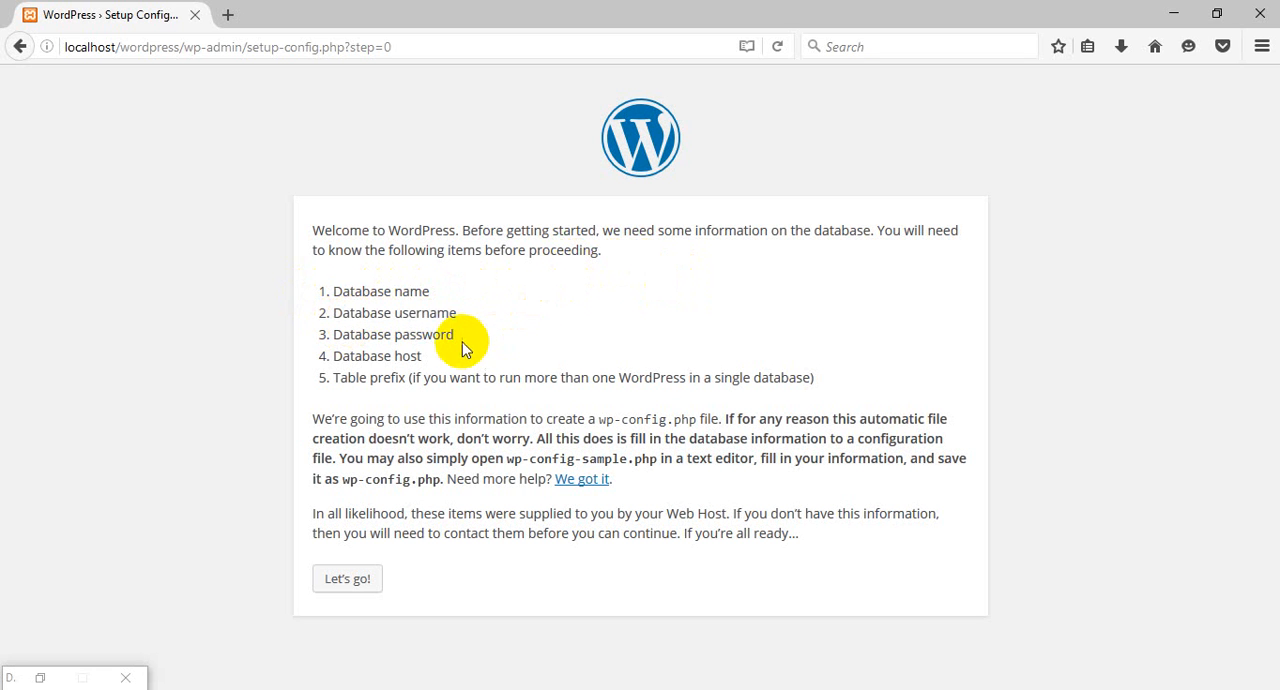
{"action": "left_click_drag", "start_coordinate": [469, 336], "coordinate": [304, 336]}
{"action": "left_click", "coordinate": [523, 321]}
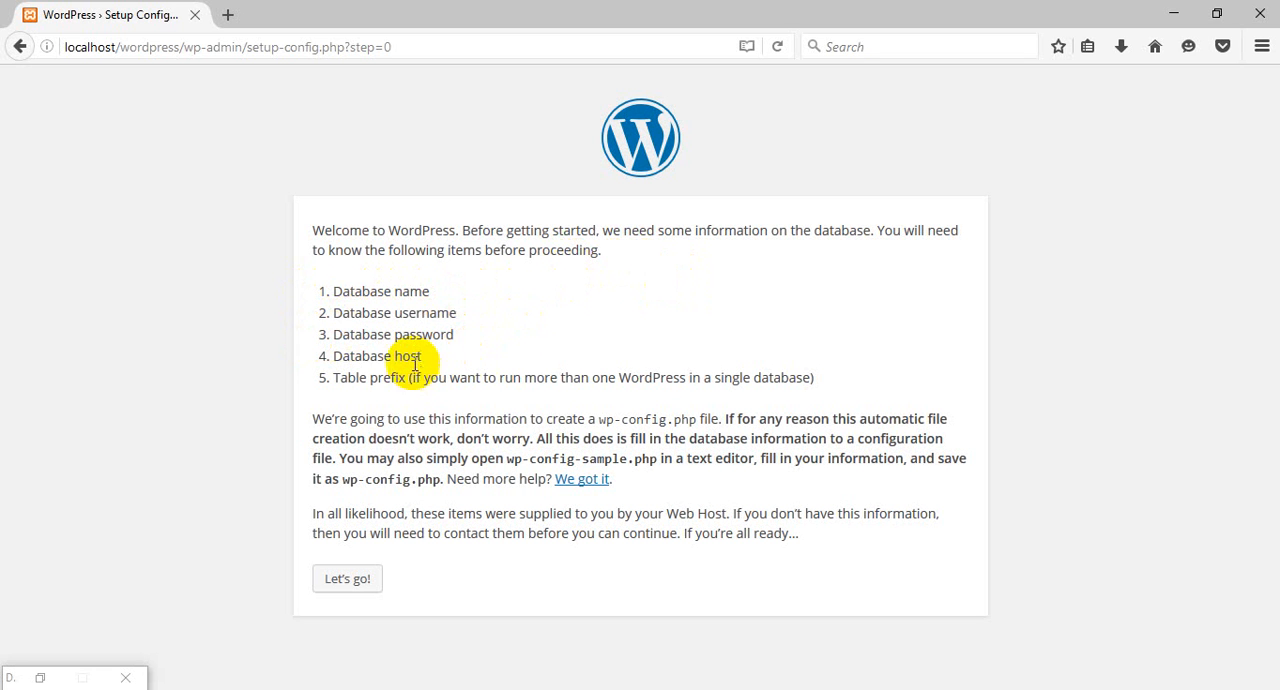
{"action": "left_click_drag", "start_coordinate": [428, 356], "coordinate": [531, 380]}
{"action": "left_click", "coordinate": [551, 329]}
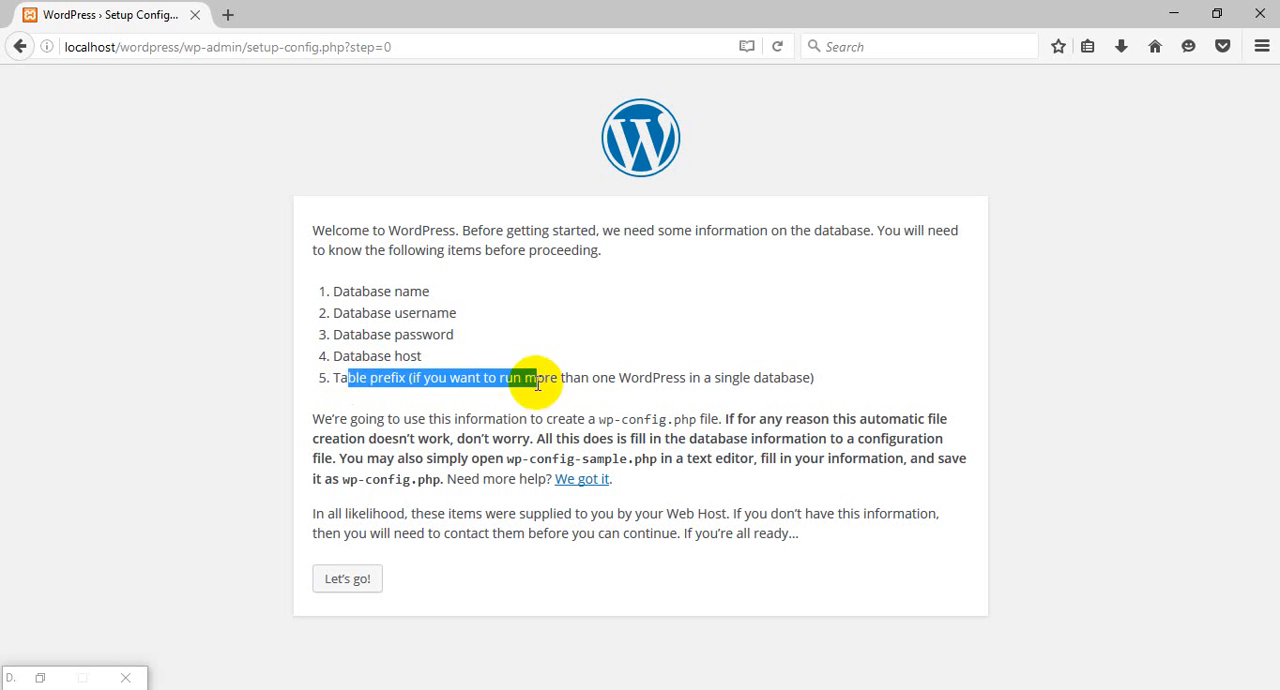
{"action": "left_click", "coordinate": [637, 333]}
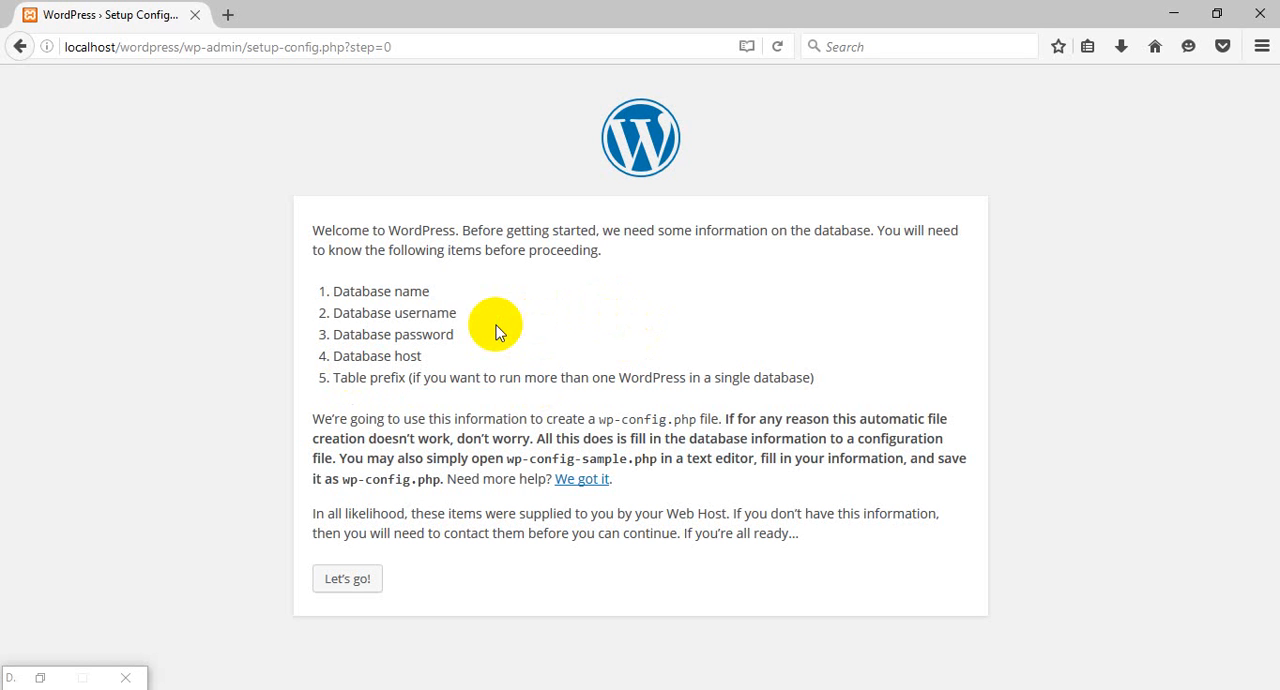
{"action": "left_click_drag", "start_coordinate": [440, 291], "coordinate": [325, 300]}
{"action": "left_click", "coordinate": [520, 292]}
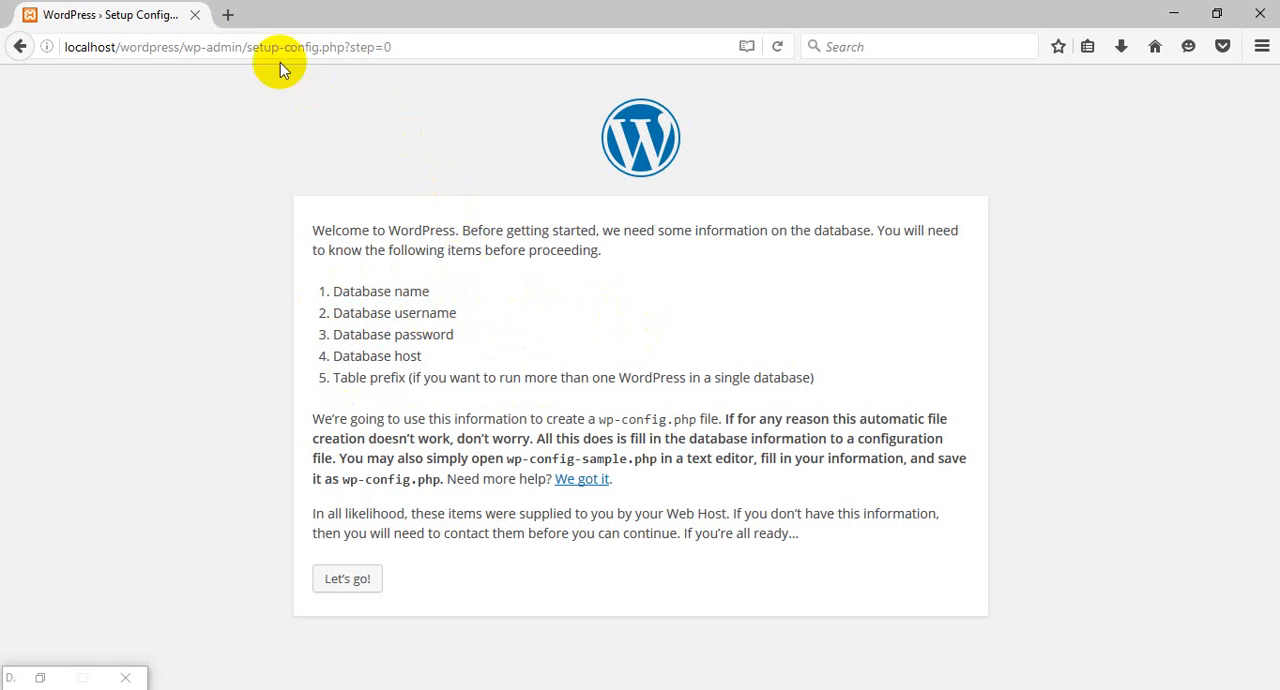
Open localhost/phpmyadmin in a new browser tab.
{"action": "left_click", "coordinate": [236, 16]}
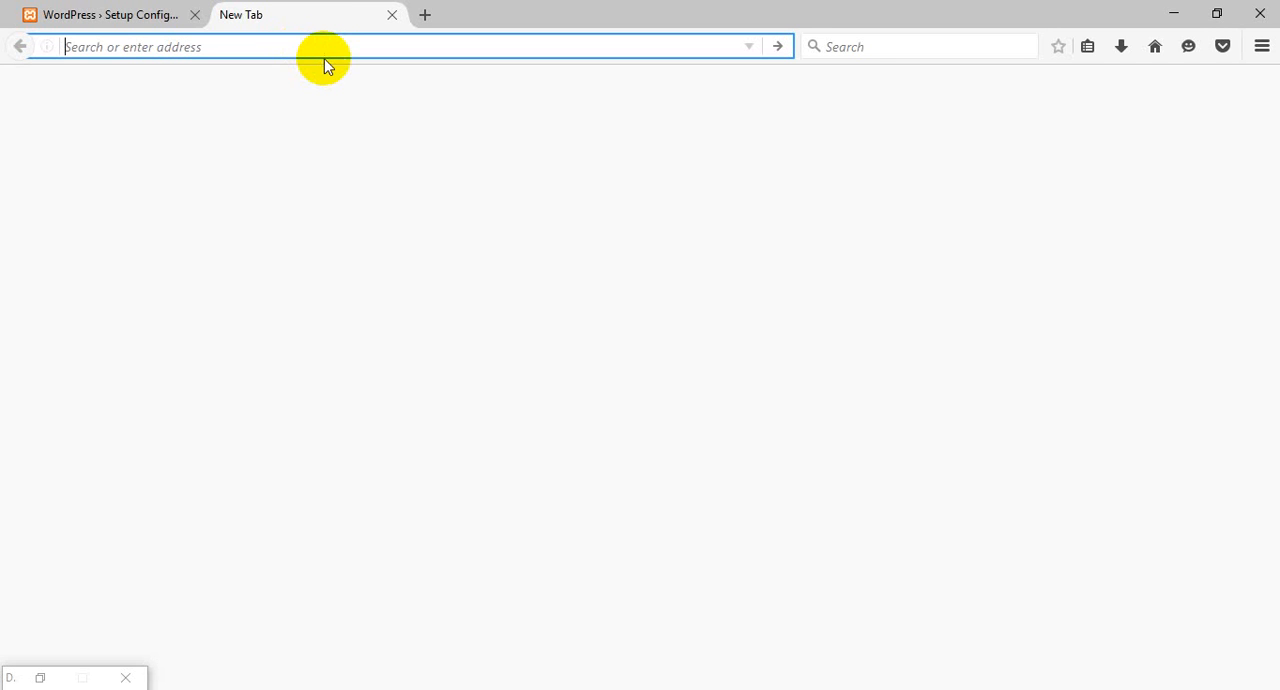
{"action": "type", "text": "localhost/"}
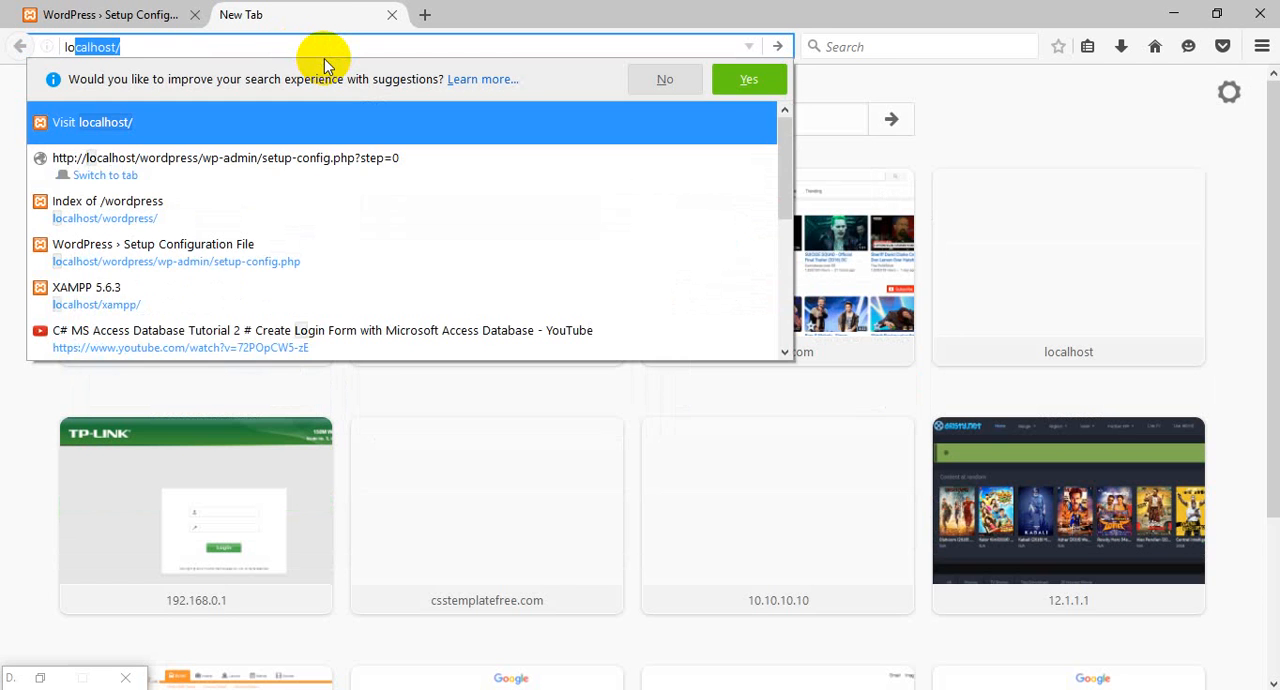
{"action": "key", "text": "Right"}
{"action": "type", "text": "php"}
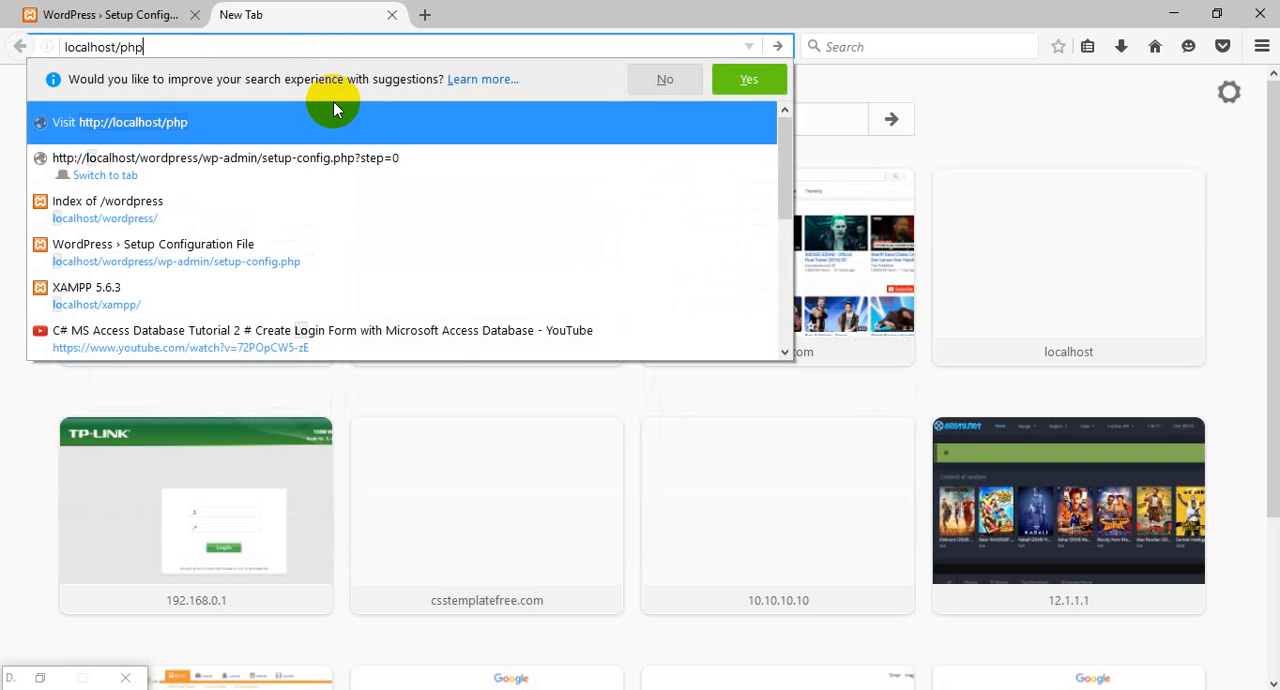
{"action": "type", "text": "myadmi"}
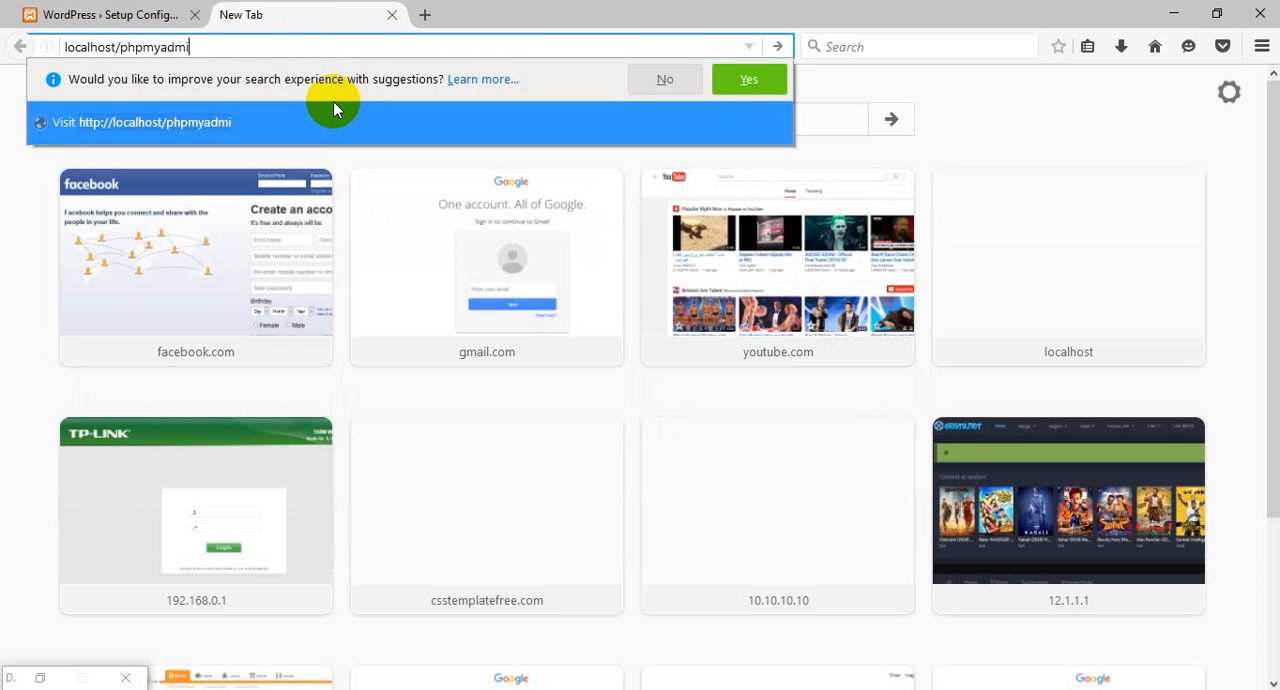
{"action": "type", "text": "n"}
{"action": "key", "text": "Return"}
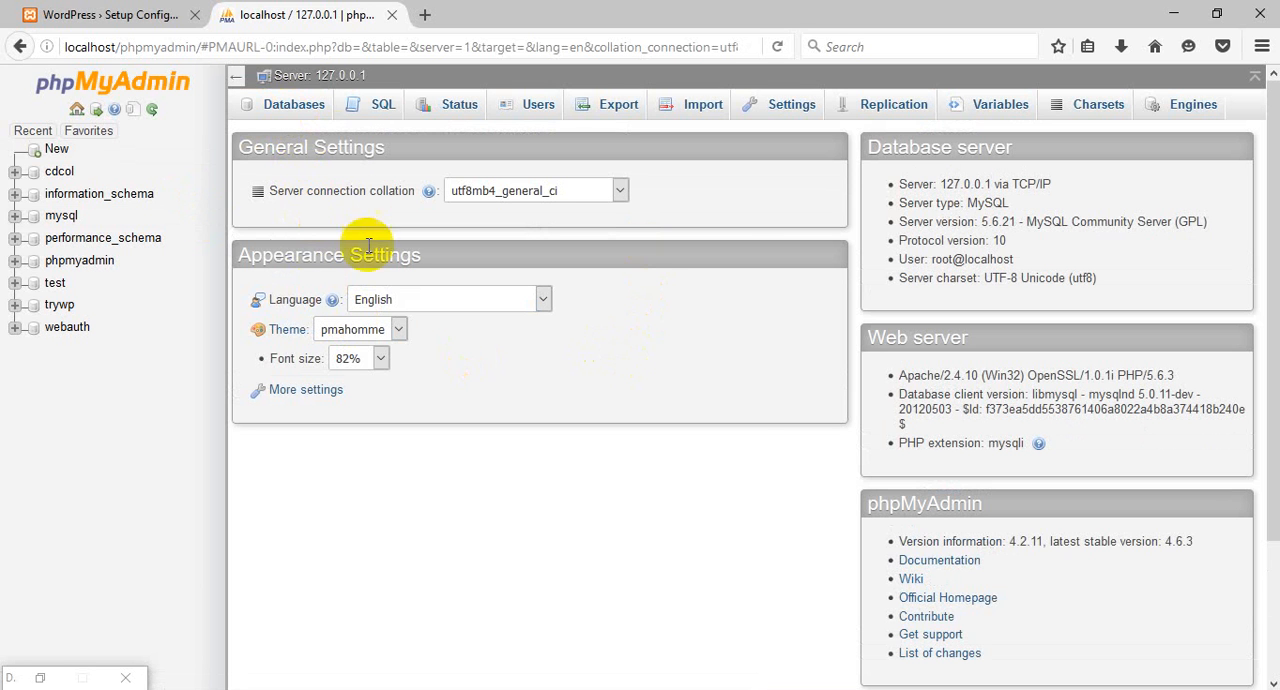
Create a database named wordpressnew in phpMyAdmin, leaving the collation unset.
{"action": "left_click", "coordinate": [281, 110]}
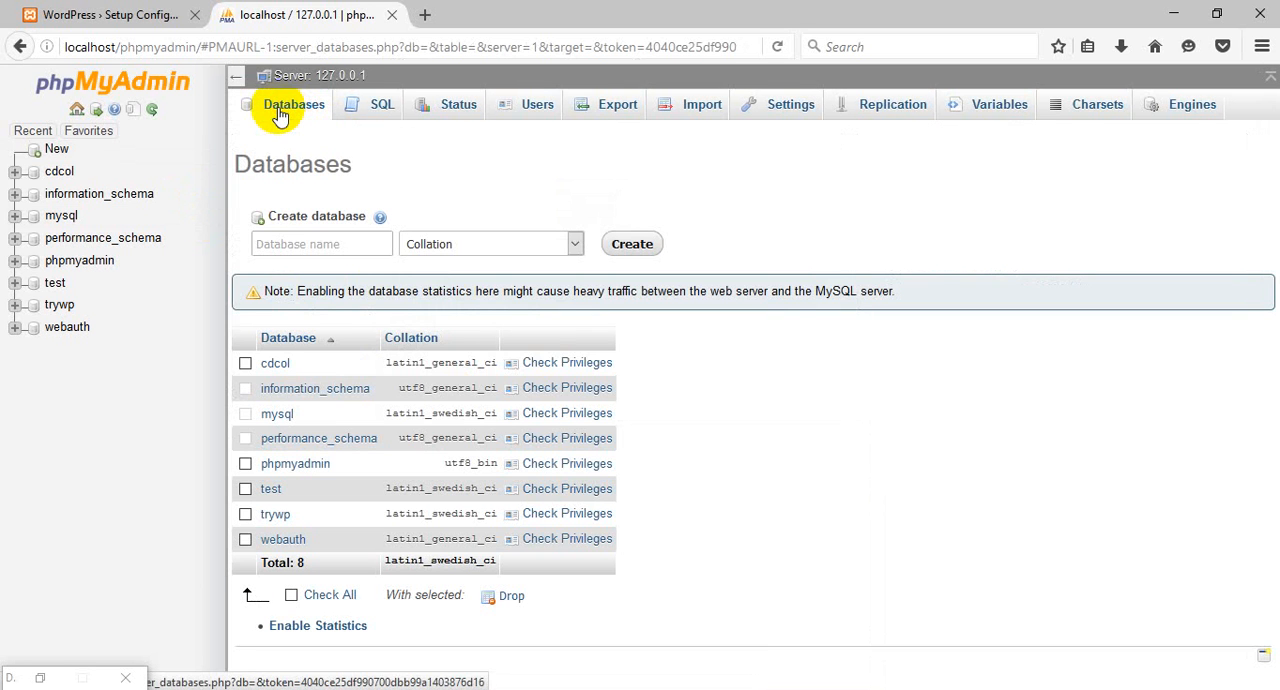
{"action": "left_click", "coordinate": [321, 243]}
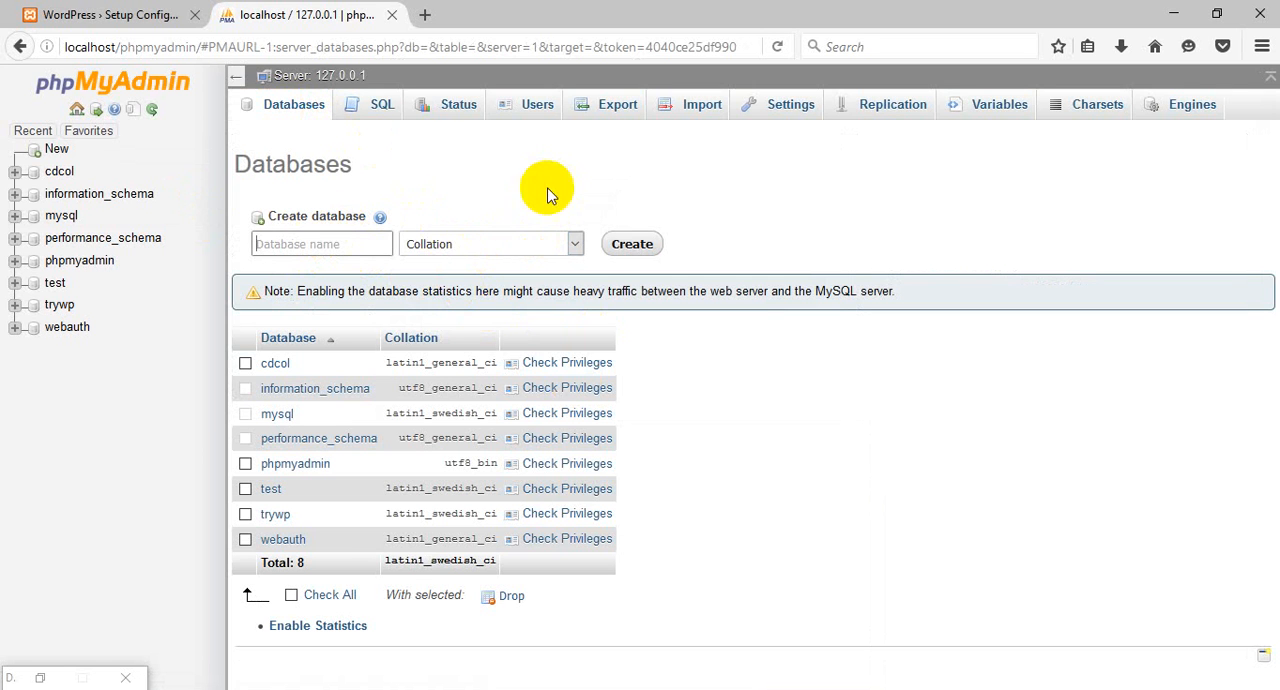
{"action": "left_click", "coordinate": [475, 250]}
{"action": "left_click", "coordinate": [360, 246]}
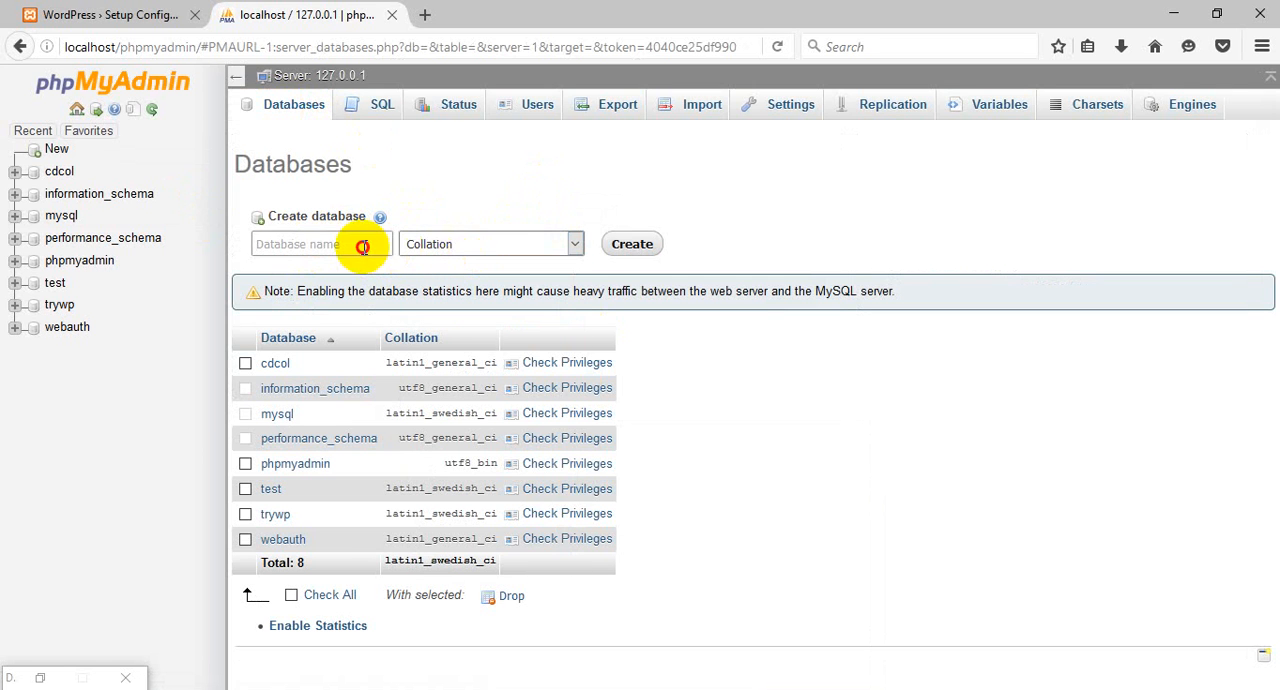
{"action": "type", "text": "wor"}
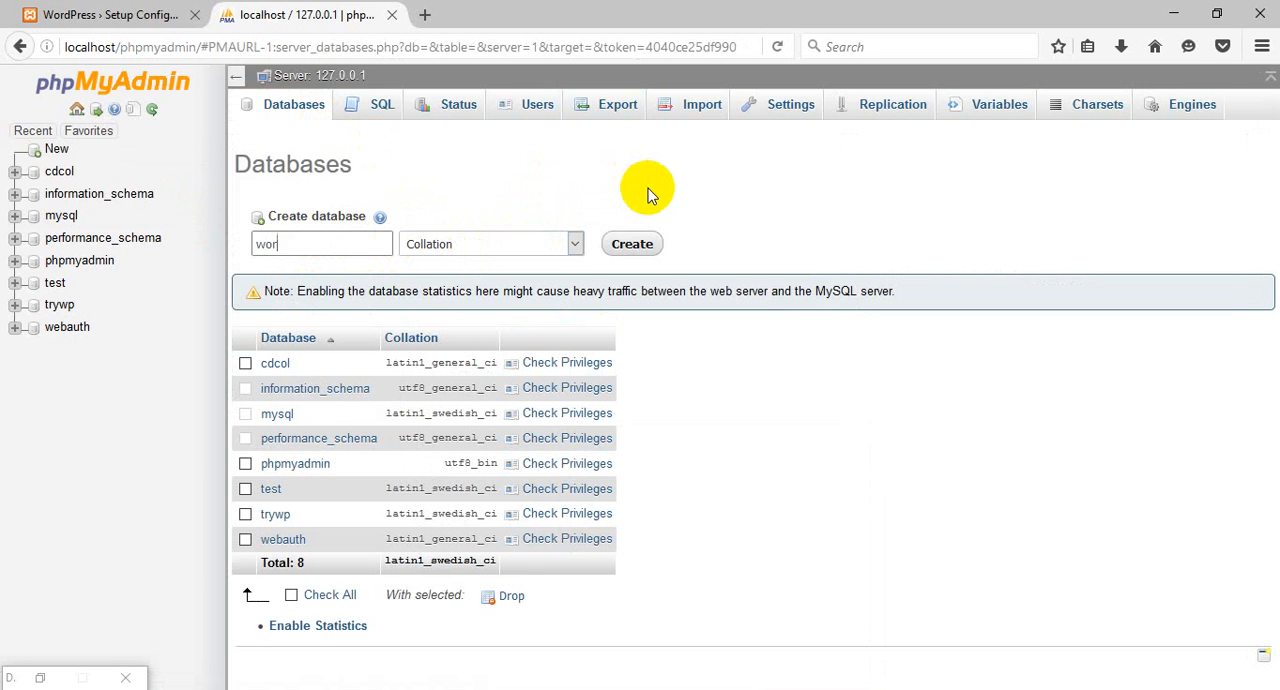
{"action": "type", "text": "dpressnew"}
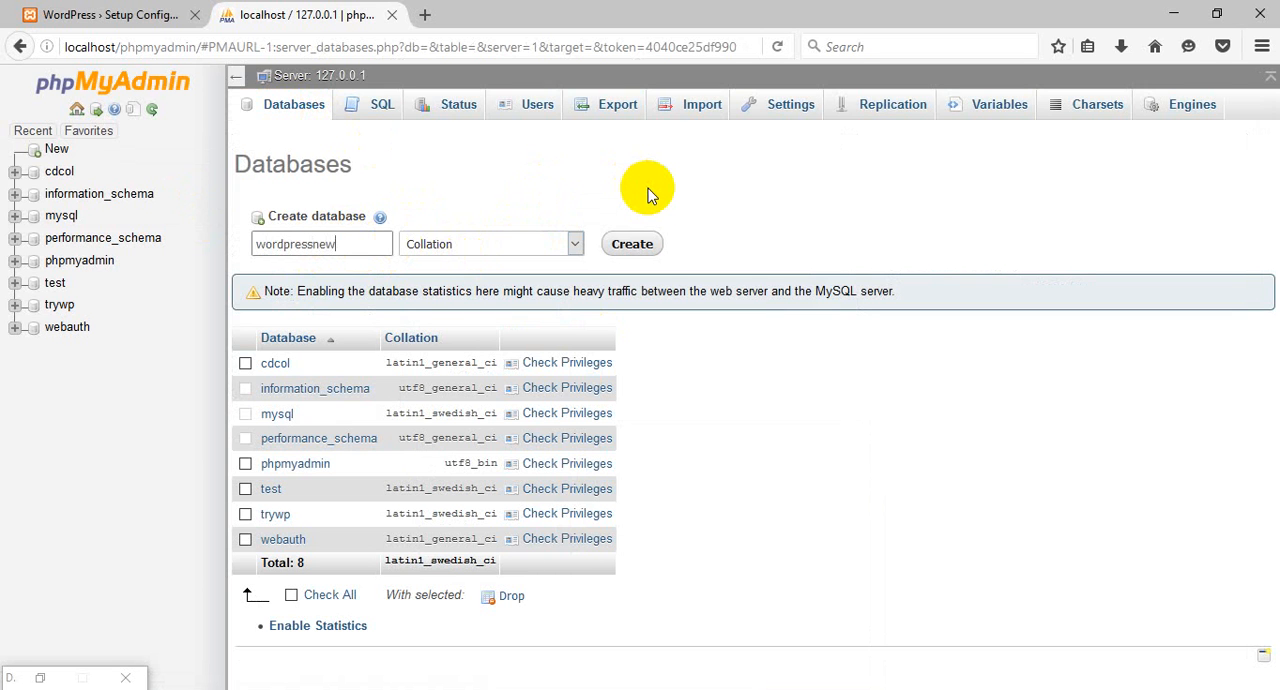
{"action": "left_click", "coordinate": [646, 250]}
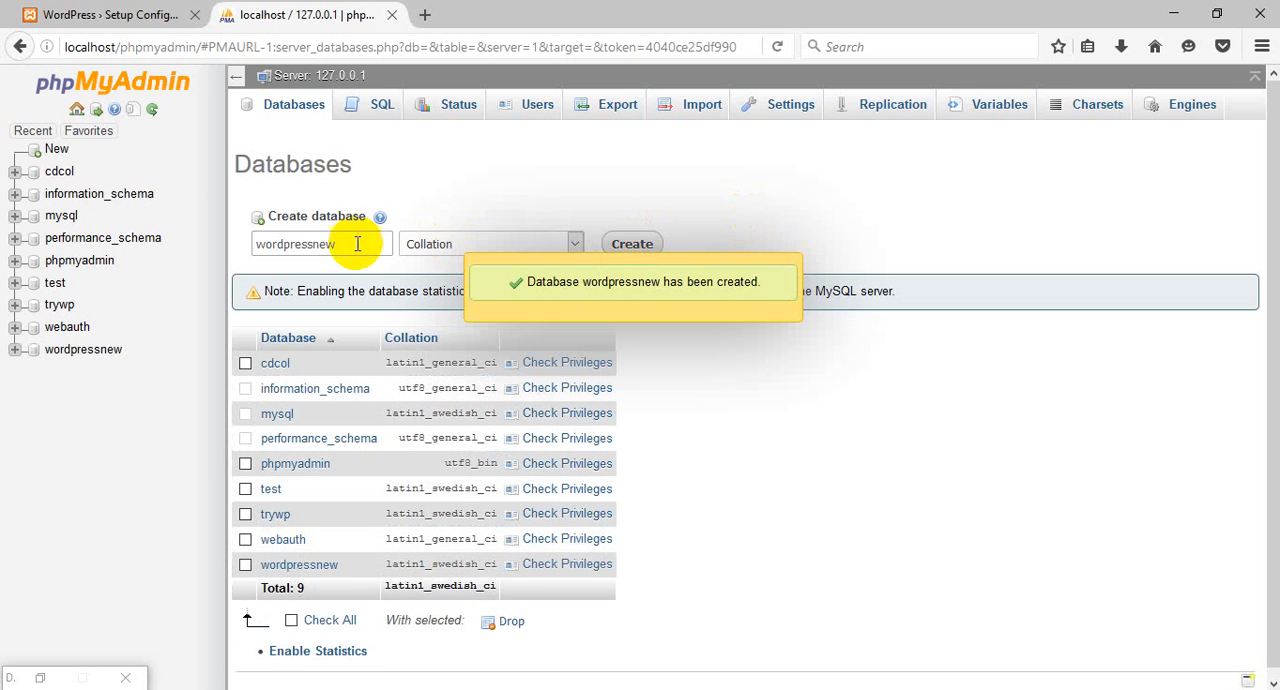
{"action": "left_click_drag", "start_coordinate": [371, 243], "coordinate": [232, 241]}
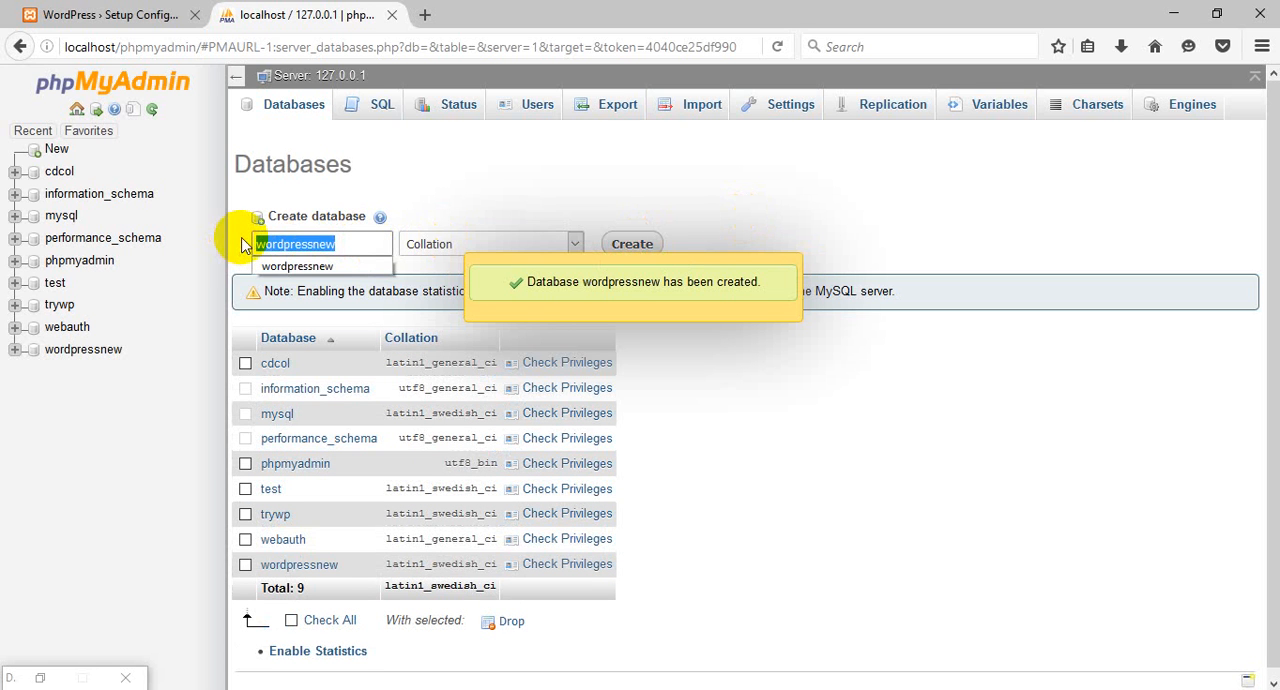
{"action": "left_click", "coordinate": [514, 175]}
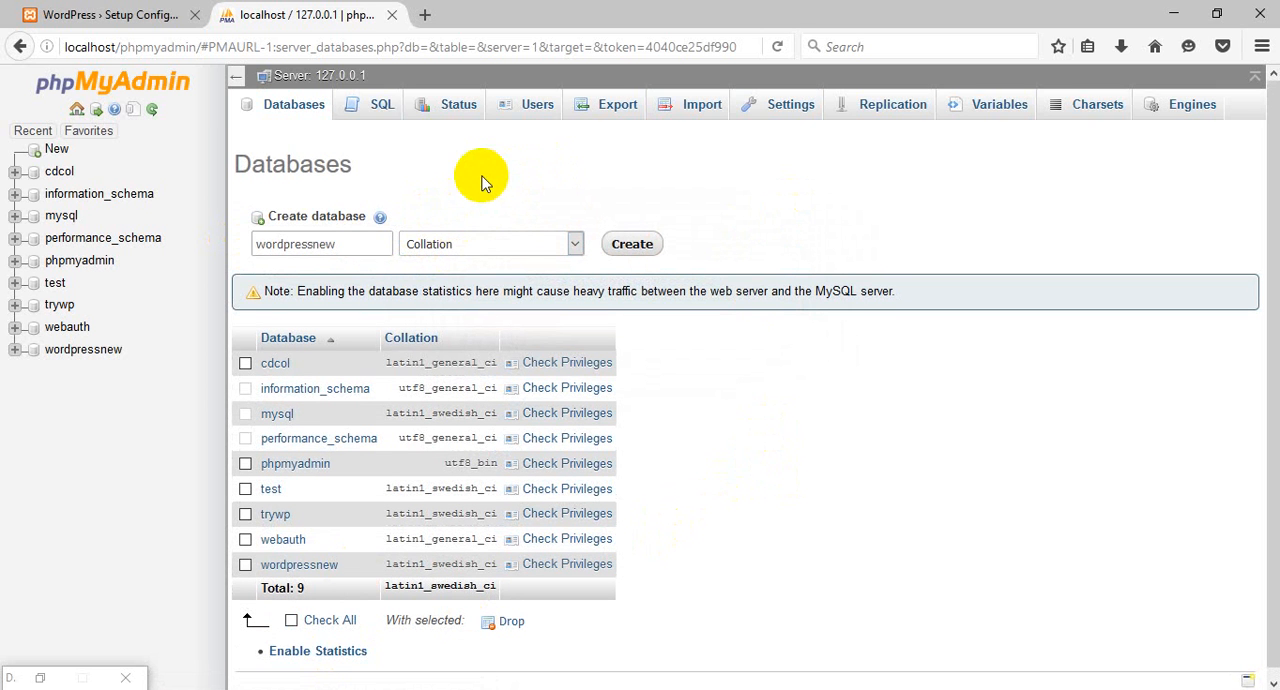
Open the form for adding a new database user in phpMyAdmin.
{"action": "left_click", "coordinate": [535, 112]}
{"action": "scroll", "coordinate": [236, 485], "scroll_direction": "down", "scroll_amount": 2}
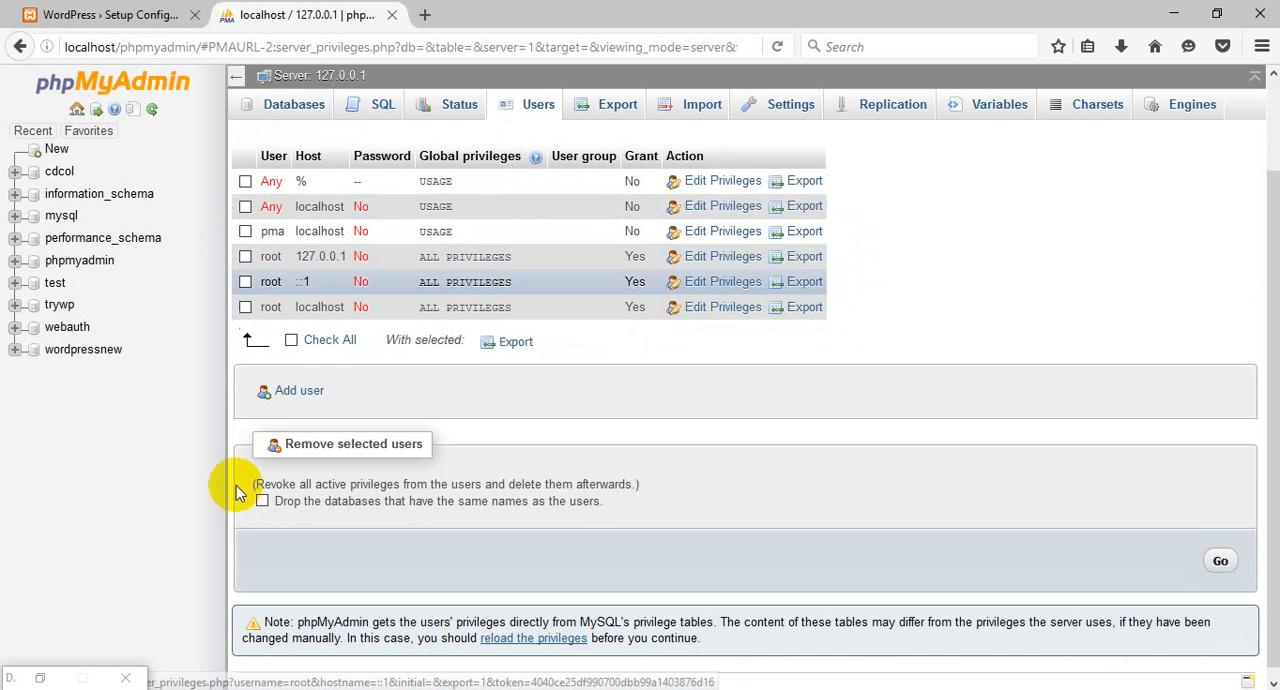
{"action": "left_click", "coordinate": [300, 385]}
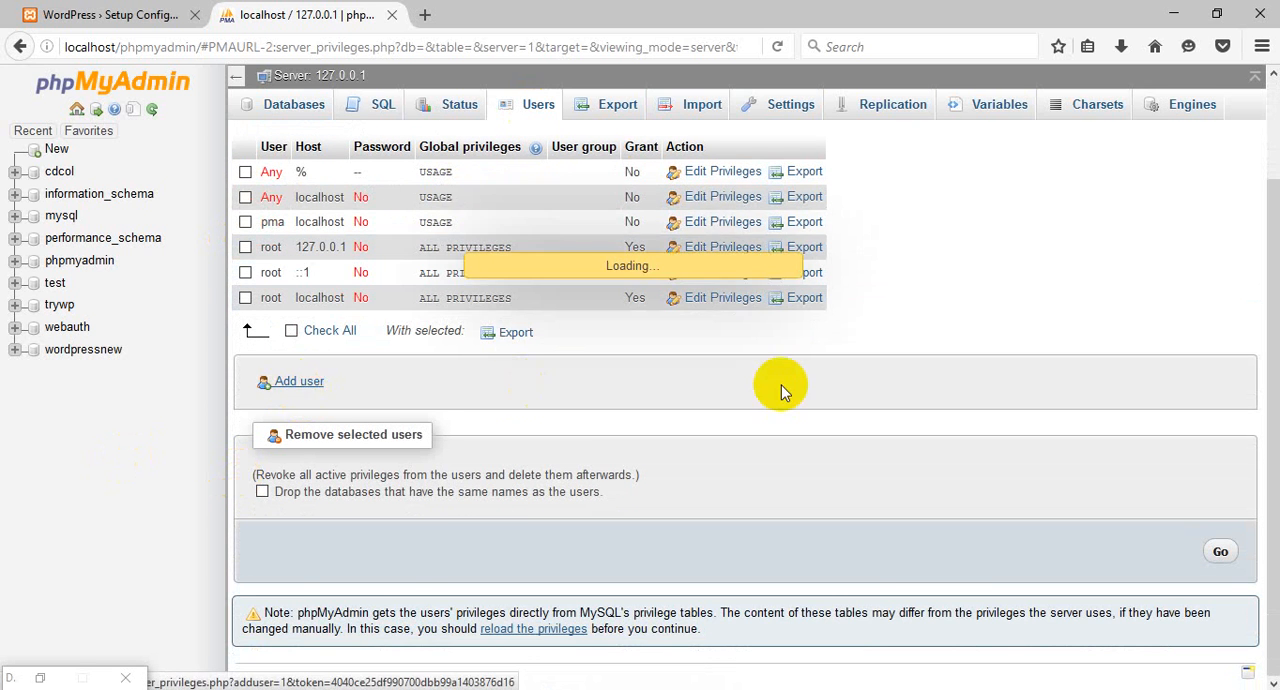
{"action": "scroll", "coordinate": [779, 385], "scroll_direction": "down", "scroll_amount": 3}
{"action": "scroll", "coordinate": [779, 385], "scroll_direction": "up", "scroll_amount": 5}
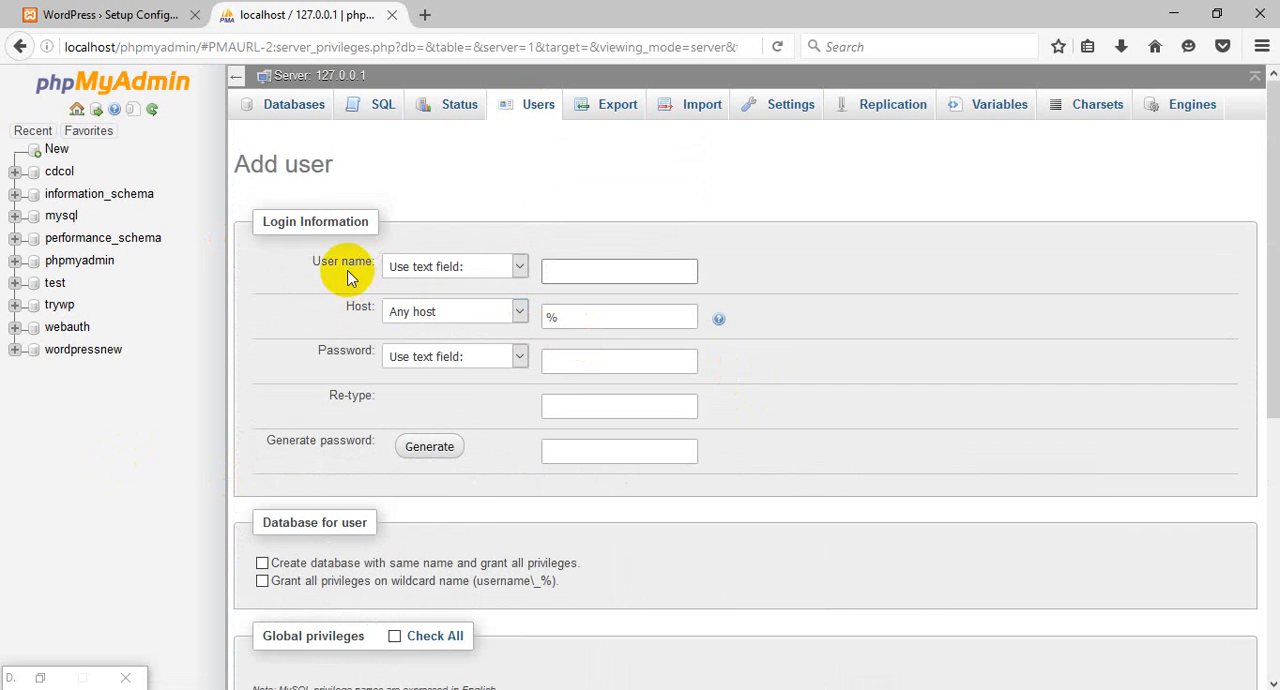
Enter the new database user's name in the text field and set the host to Local.
{"action": "left_click", "coordinate": [456, 268]}
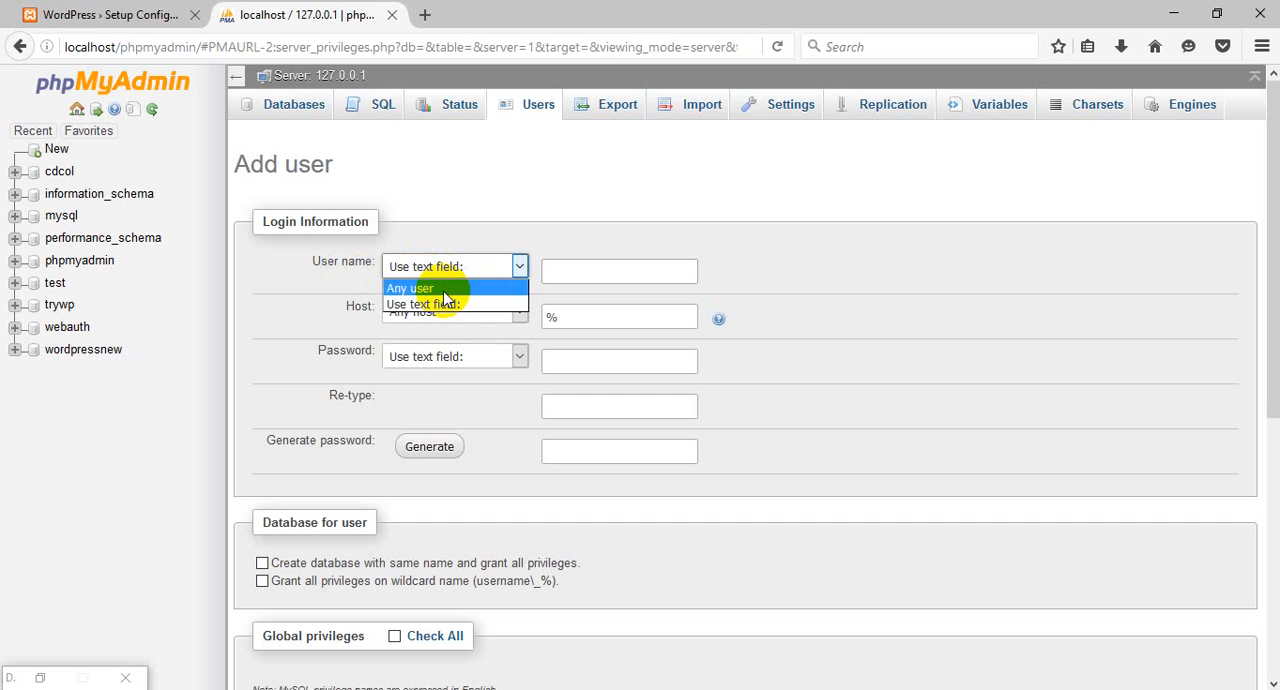
{"action": "left_click", "coordinate": [445, 304]}
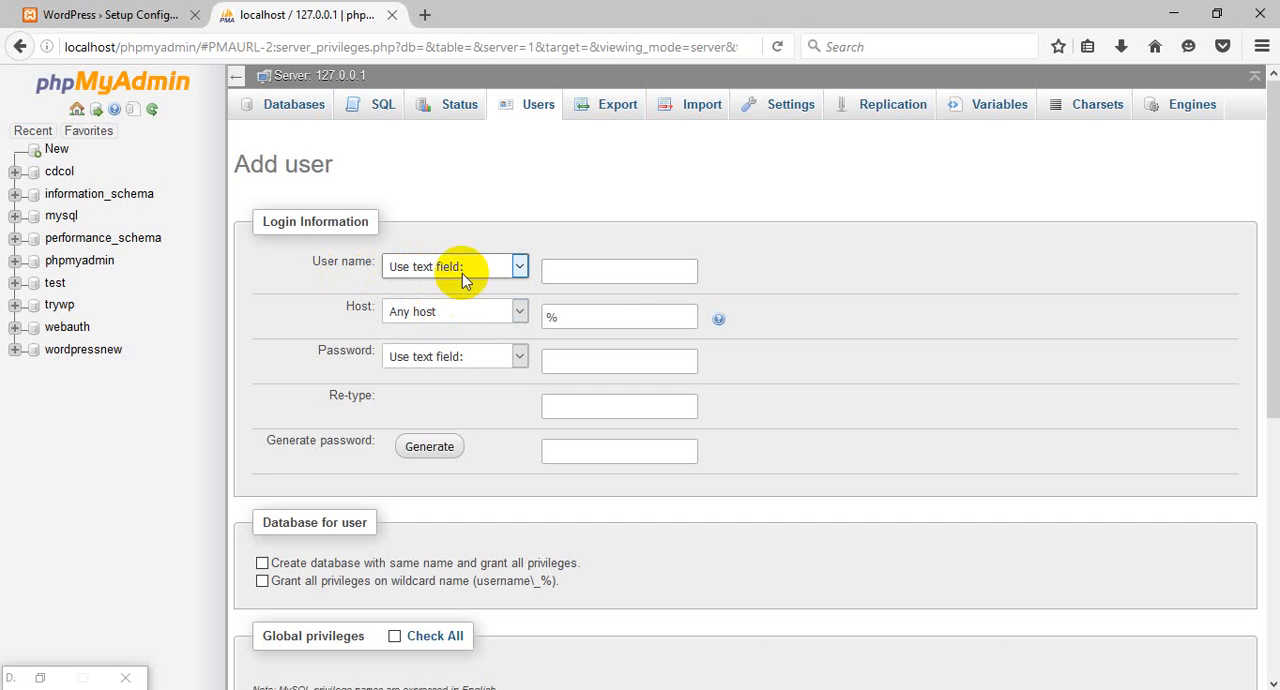
{"action": "left_click", "coordinate": [603, 274]}
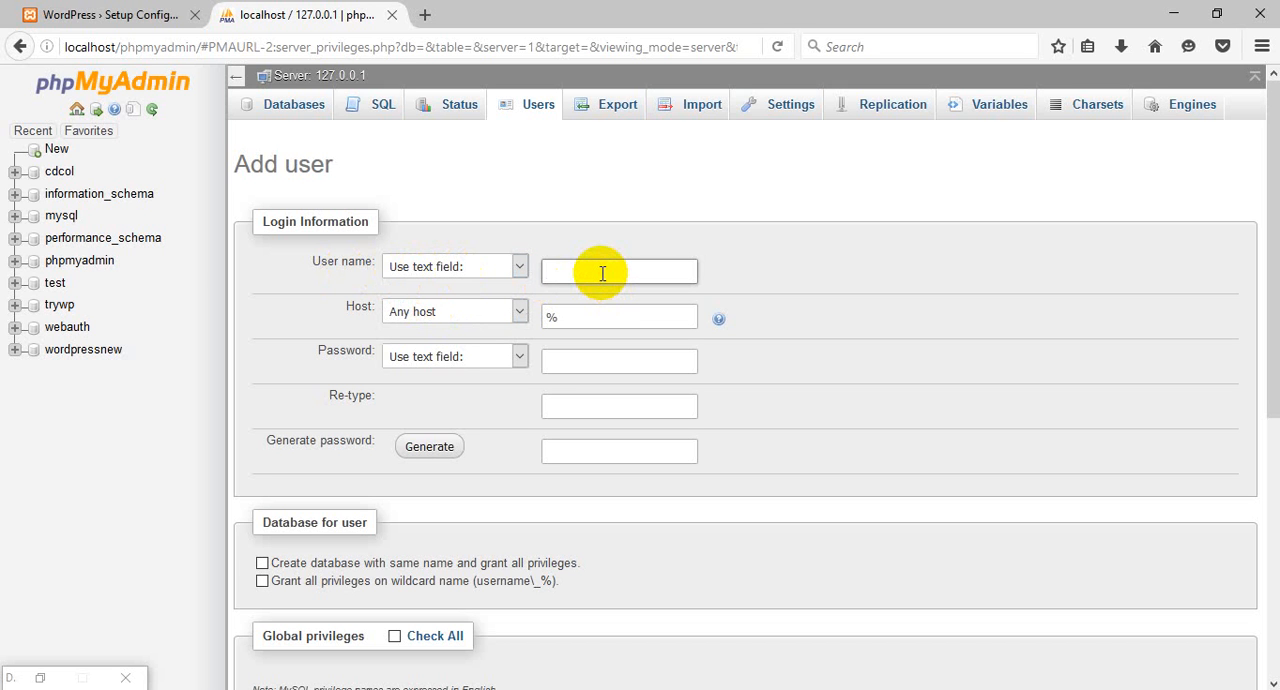
{"action": "type", "text": "mamun"}
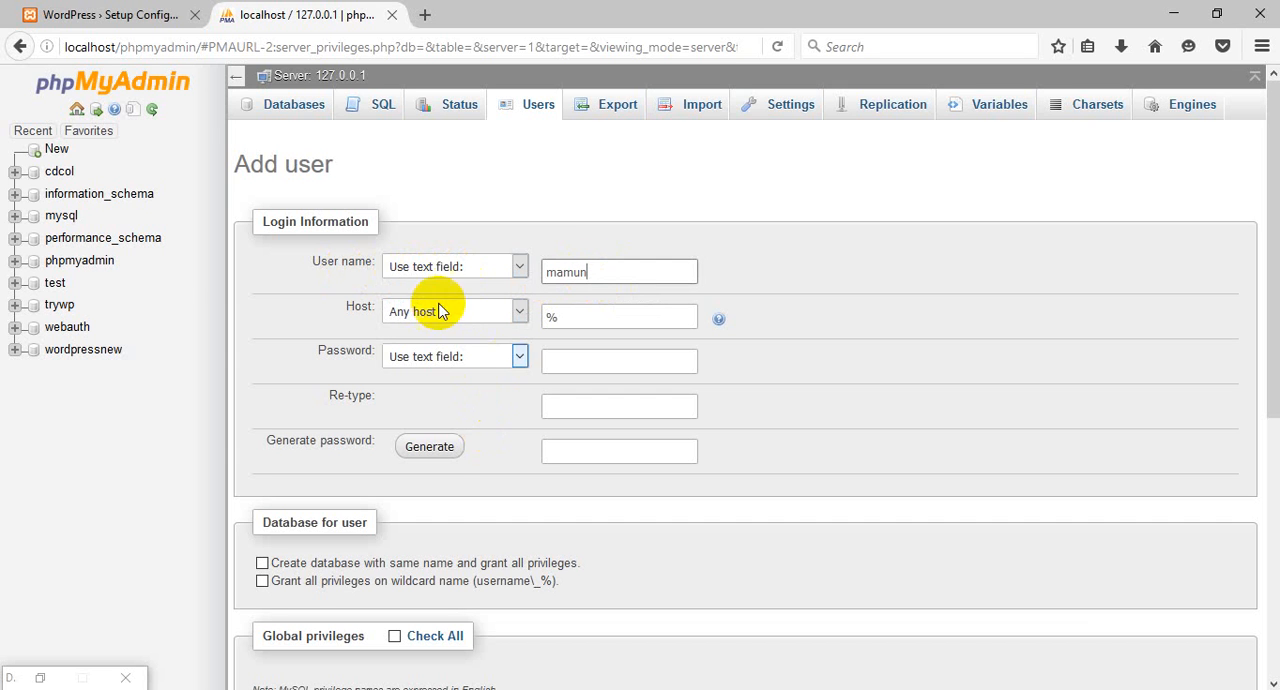
{"action": "left_click", "coordinate": [460, 313]}
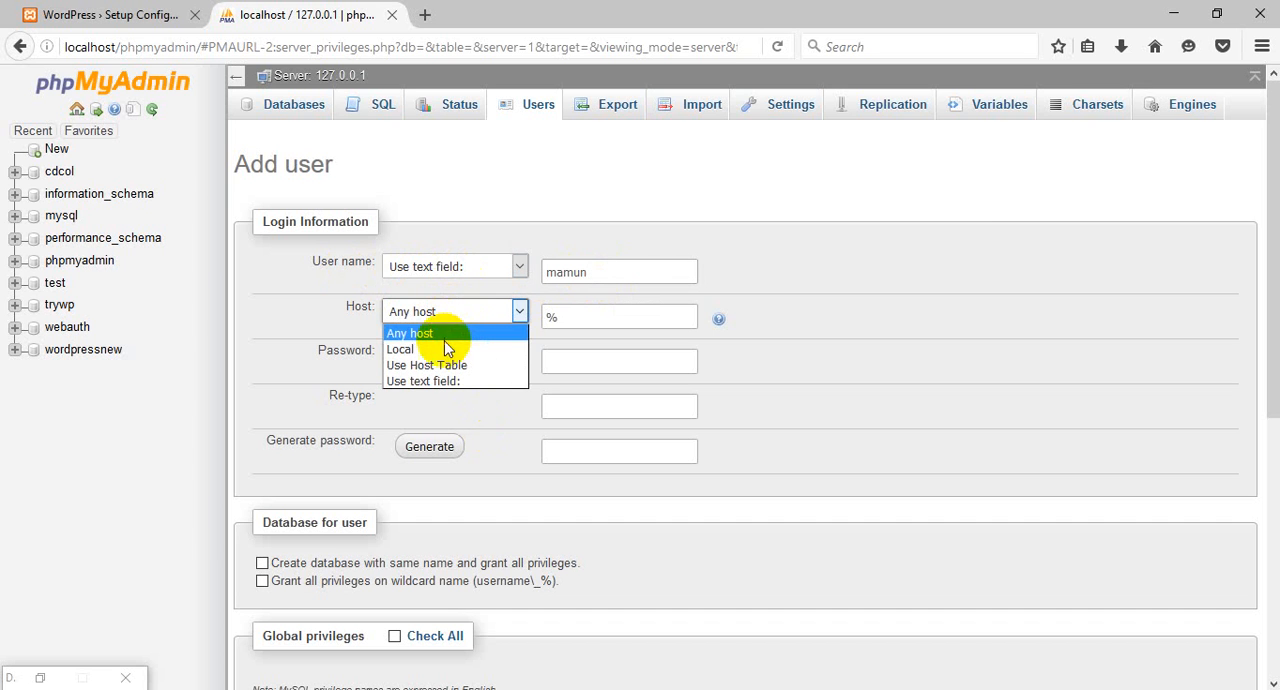
{"action": "left_click", "coordinate": [460, 350]}
Enter the new database user's password and repeat it in the Re-type field.
{"action": "left_click", "coordinate": [628, 361]}
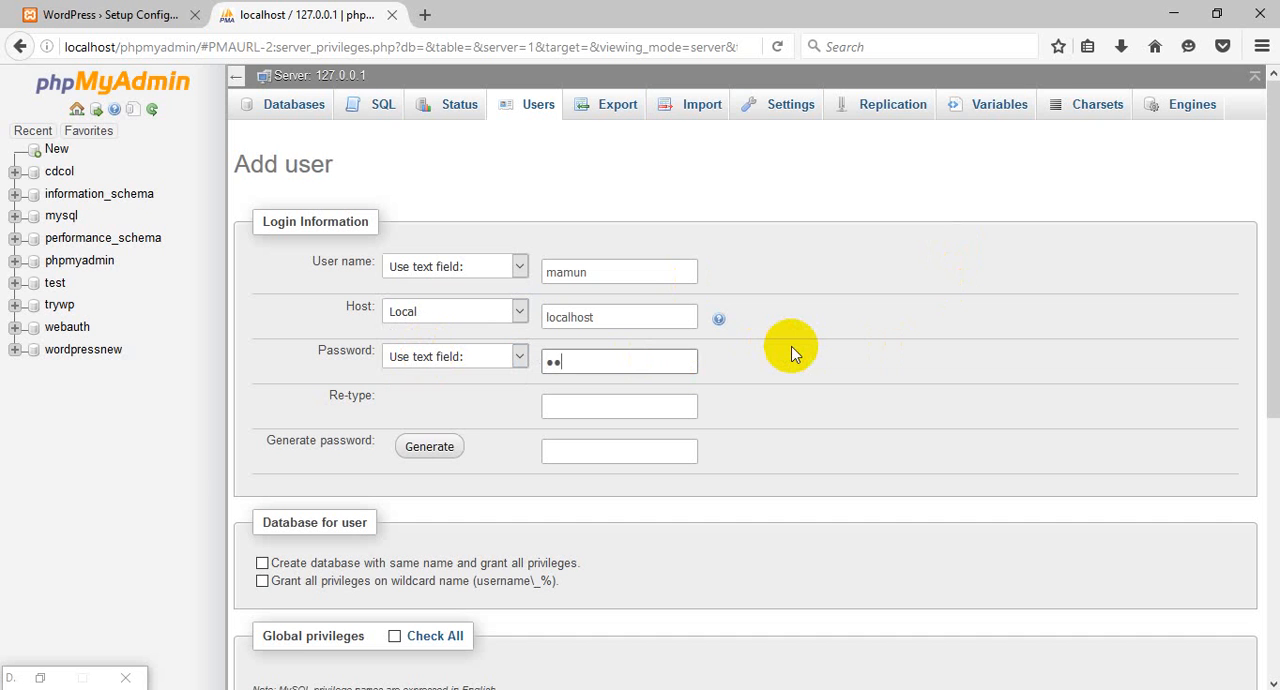
{"action": "left_click", "coordinate": [595, 406]}
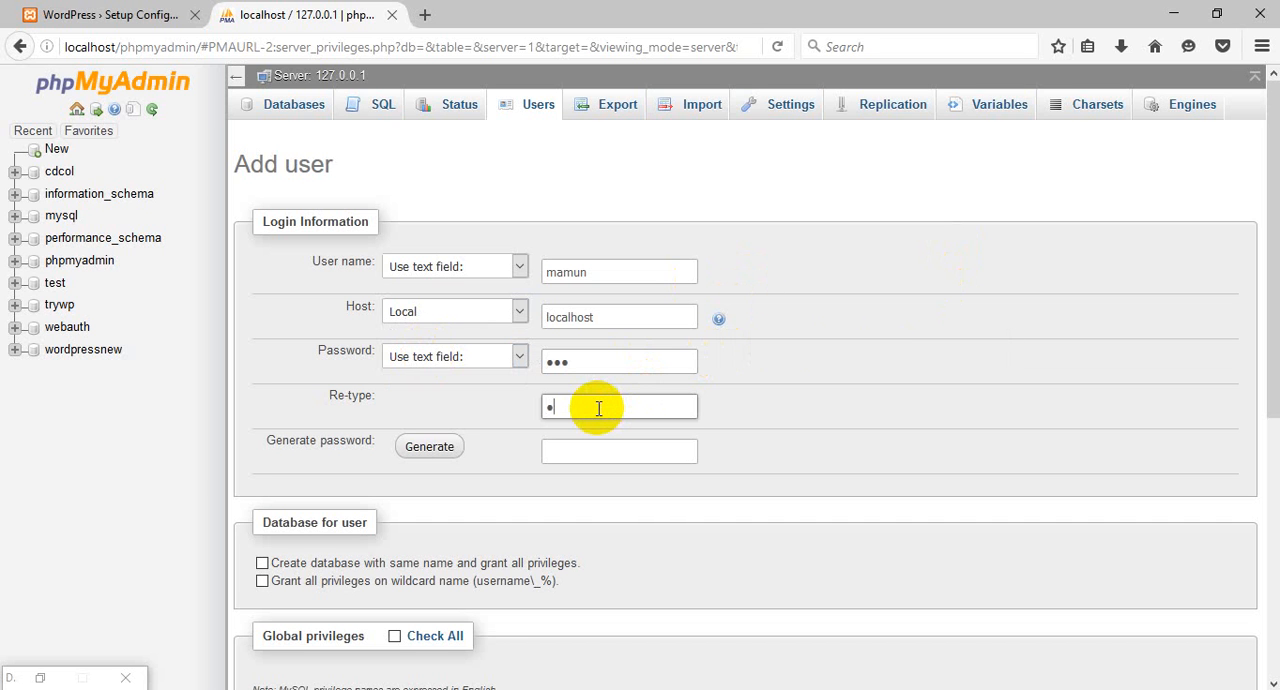
{"action": "type", "text": "•••"}
Grant the new user all global privileges and create the account, without letting Firefox remember the login.
{"action": "scroll", "coordinate": [786, 390], "scroll_direction": "down", "scroll_amount": 2}
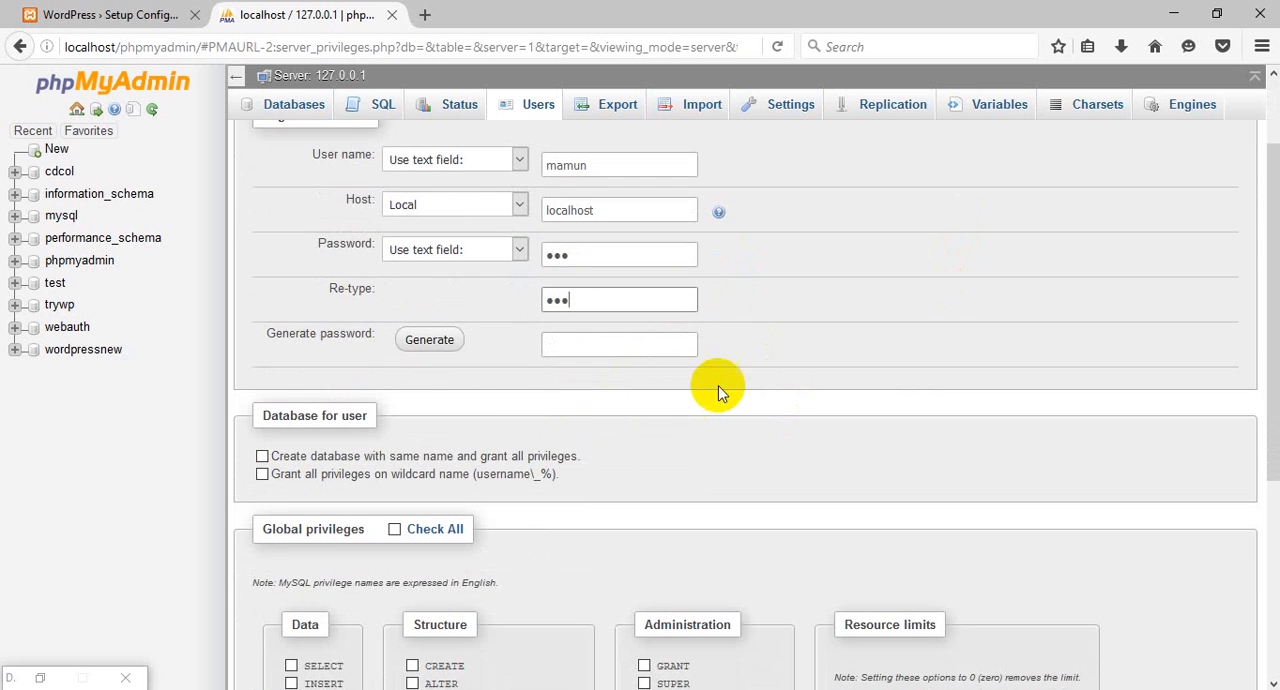
{"action": "scroll", "coordinate": [491, 400], "scroll_direction": "down", "scroll_amount": 2}
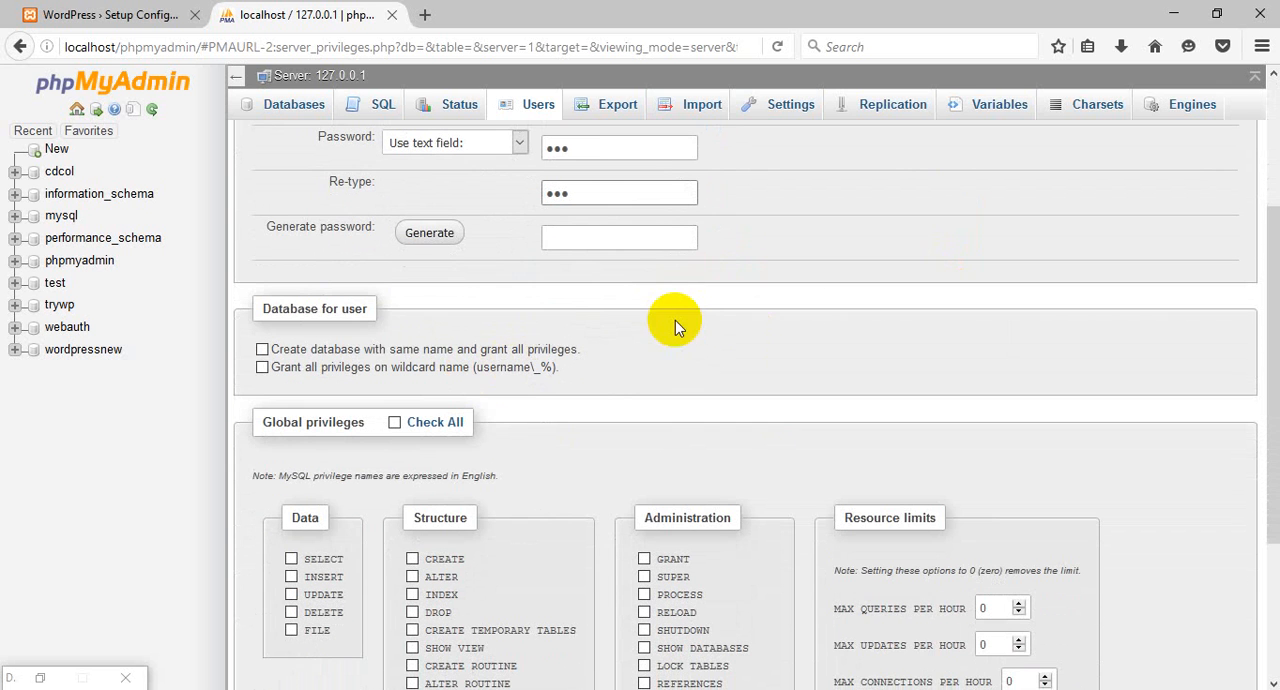
{"action": "scroll", "coordinate": [580, 323], "scroll_direction": "down", "scroll_amount": 2}
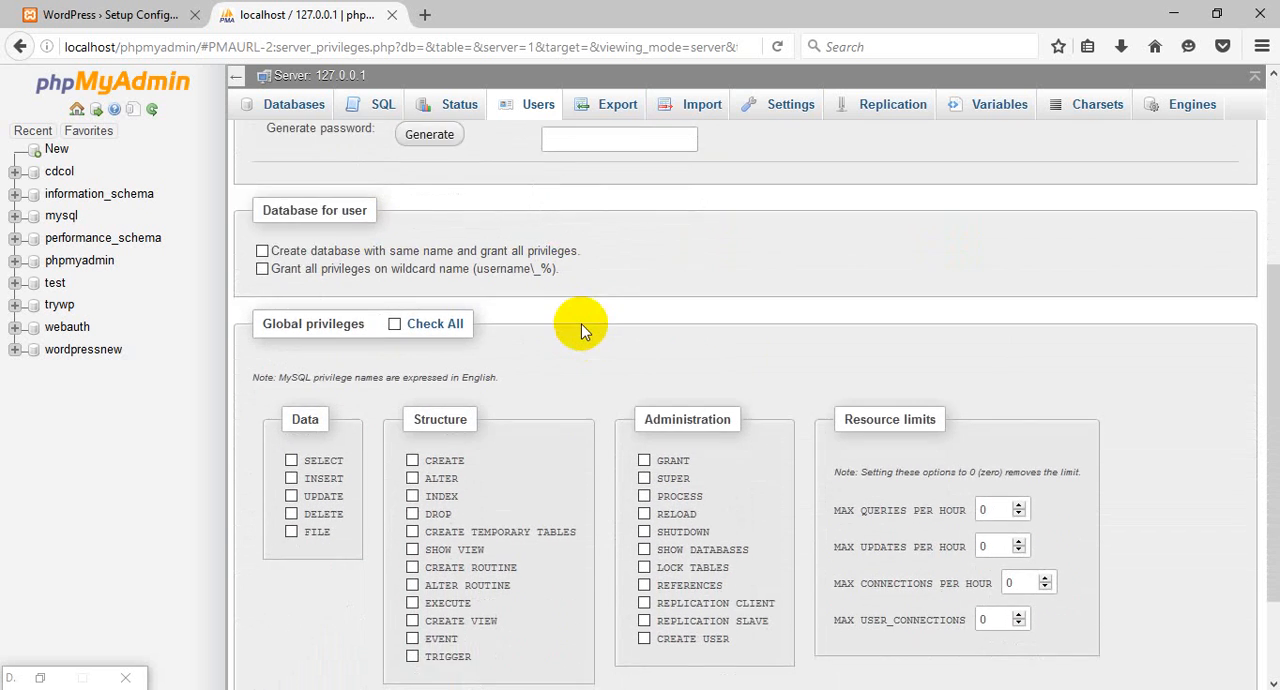
{"action": "scroll", "coordinate": [507, 206], "scroll_direction": "up", "scroll_amount": 4}
{"action": "scroll", "coordinate": [507, 206], "scroll_direction": "up", "scroll_amount": 2}
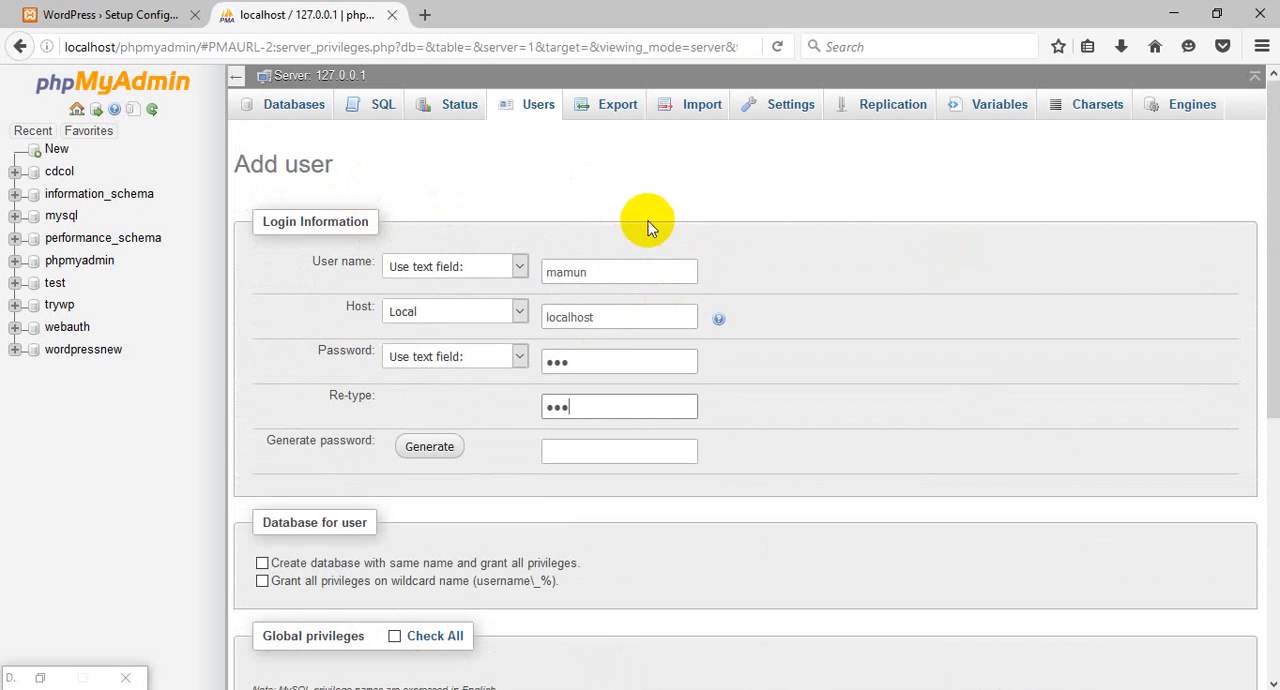
{"action": "scroll", "coordinate": [808, 275], "scroll_direction": "down", "scroll_amount": 2}
{"action": "scroll", "coordinate": [808, 275], "scroll_direction": "down", "scroll_amount": 6}
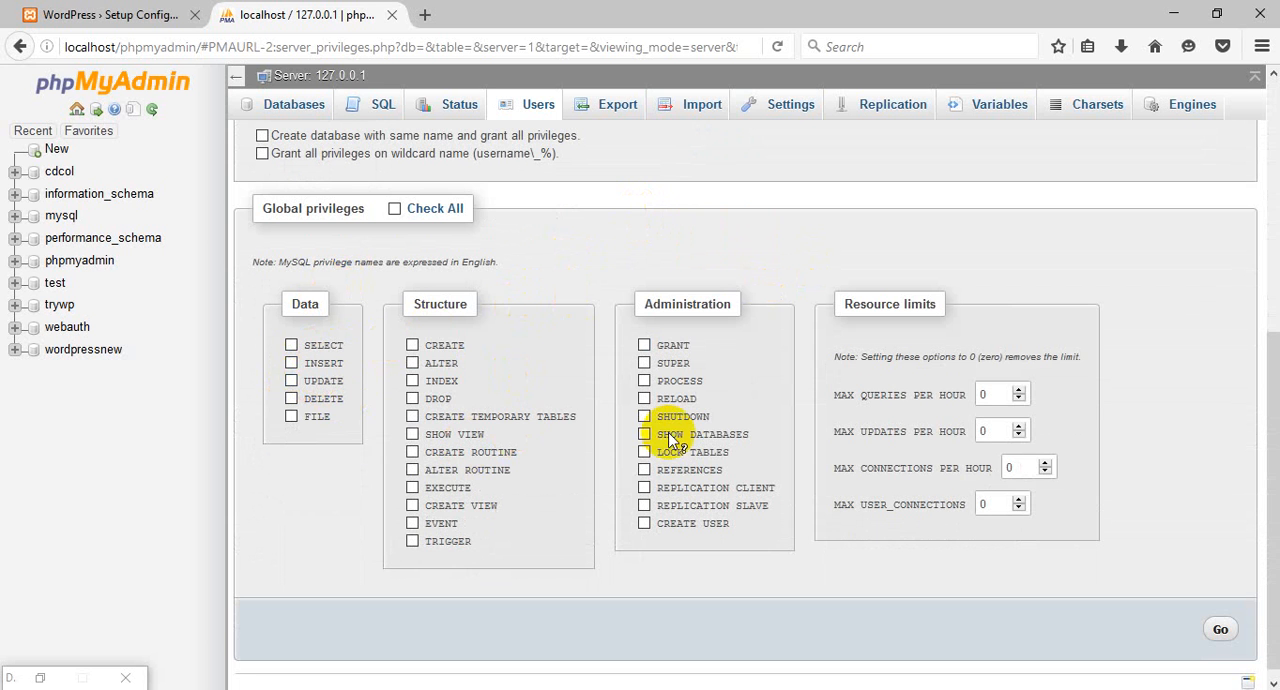
{"action": "scroll", "coordinate": [763, 366], "scroll_direction": "up", "scroll_amount": 5}
{"action": "scroll", "coordinate": [750, 366], "scroll_direction": "down", "scroll_amount": 3}
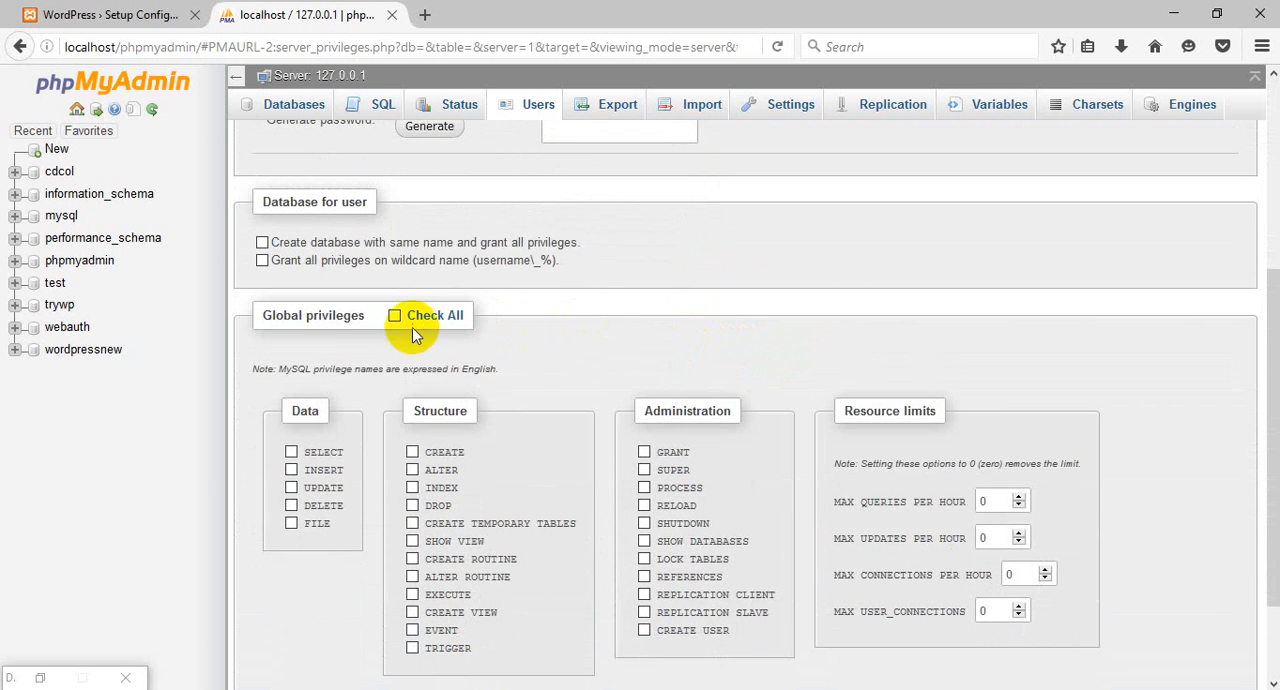
{"action": "left_click", "coordinate": [394, 317]}
{"action": "scroll", "coordinate": [659, 315], "scroll_direction": "down", "scroll_amount": 2}
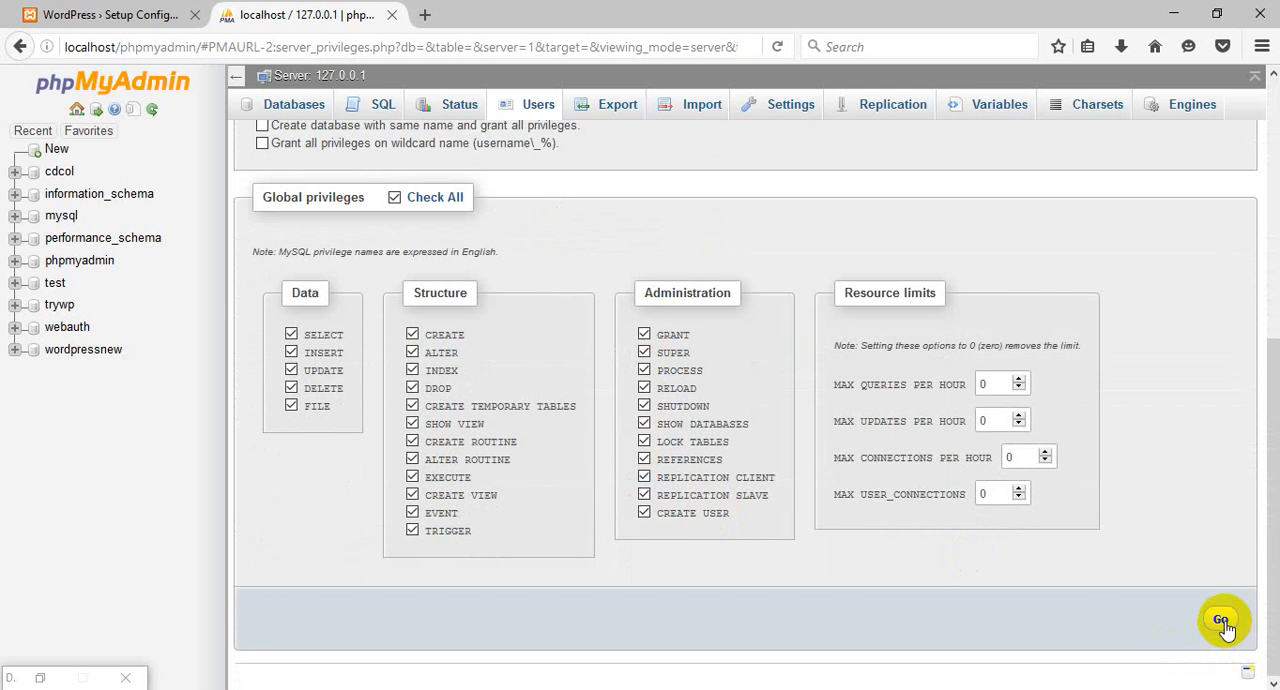
{"action": "left_click", "coordinate": [1223, 622]}
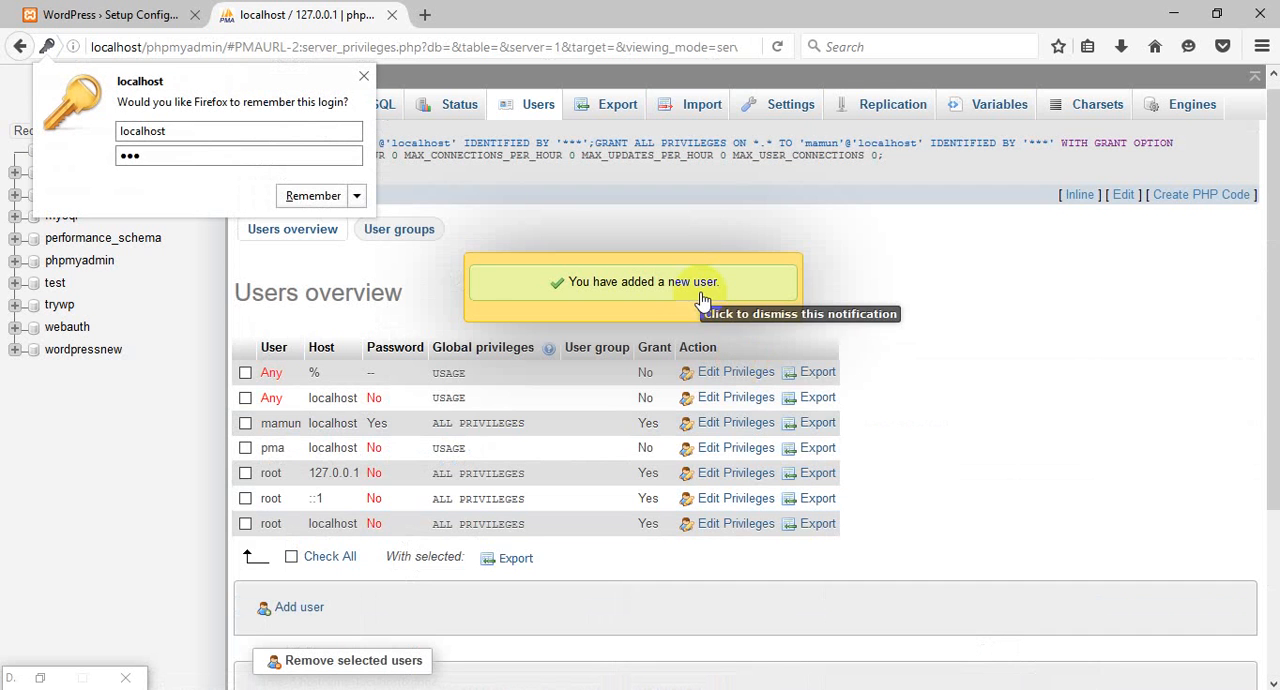
{"action": "left_click", "coordinate": [363, 76]}
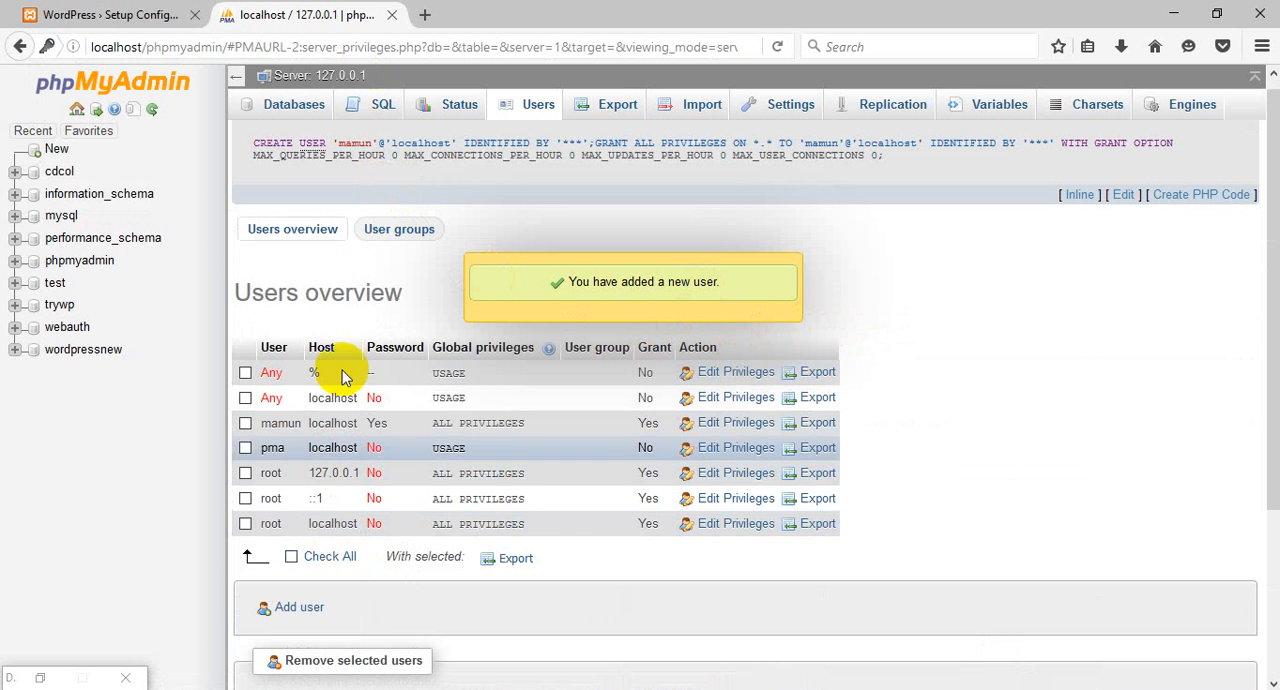
Return to the WordPress setup page, start the database configuration and set the database name to wordpressnew.
{"action": "left_click", "coordinate": [118, 15]}
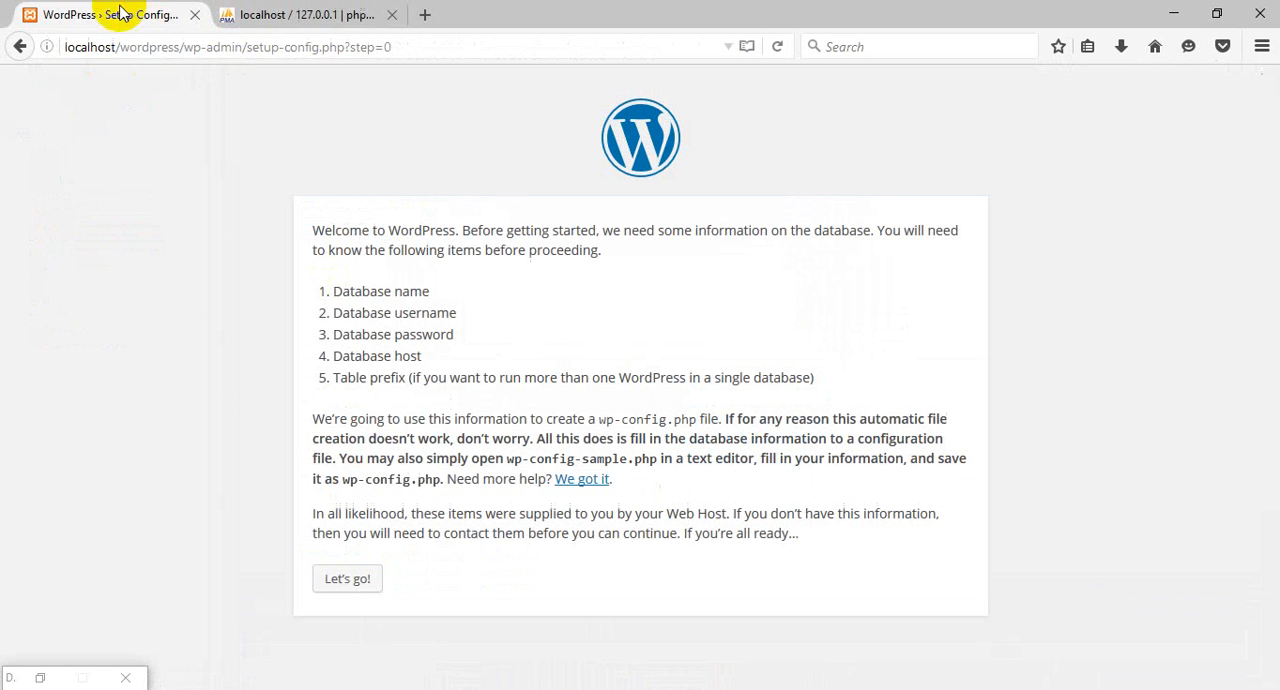
{"action": "left_click", "coordinate": [348, 584]}
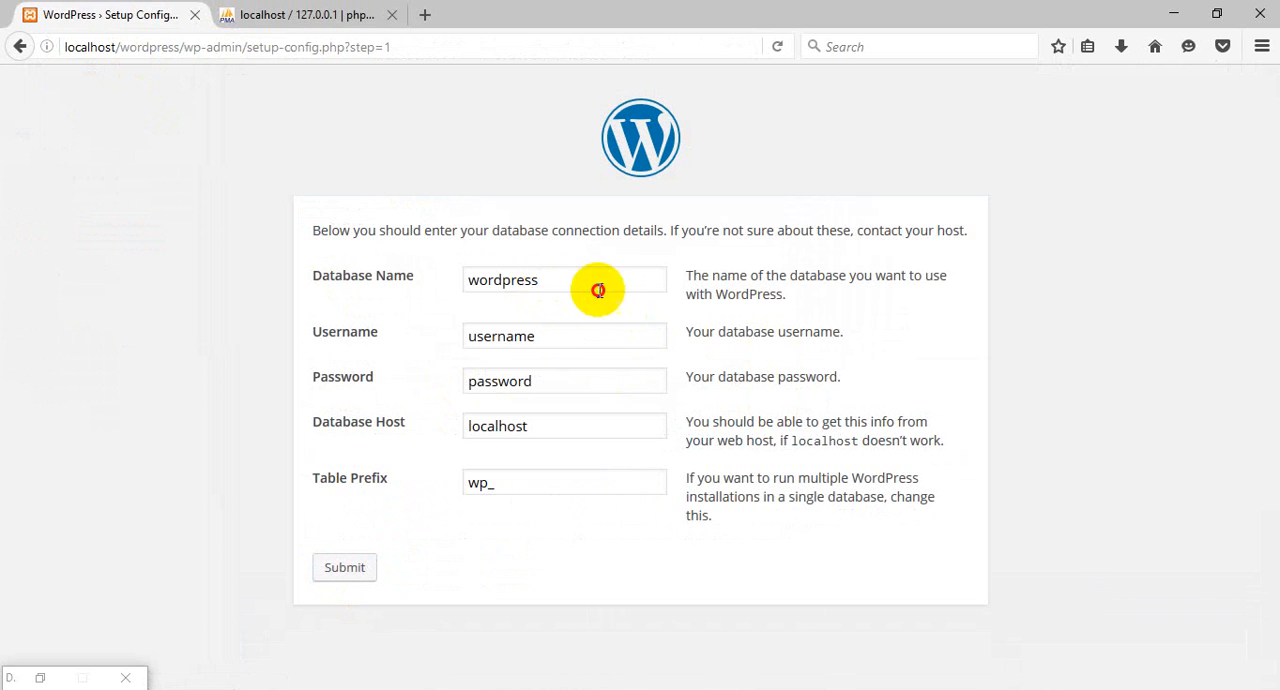
{"action": "left_click_drag", "start_coordinate": [598, 290], "coordinate": [417, 283]}
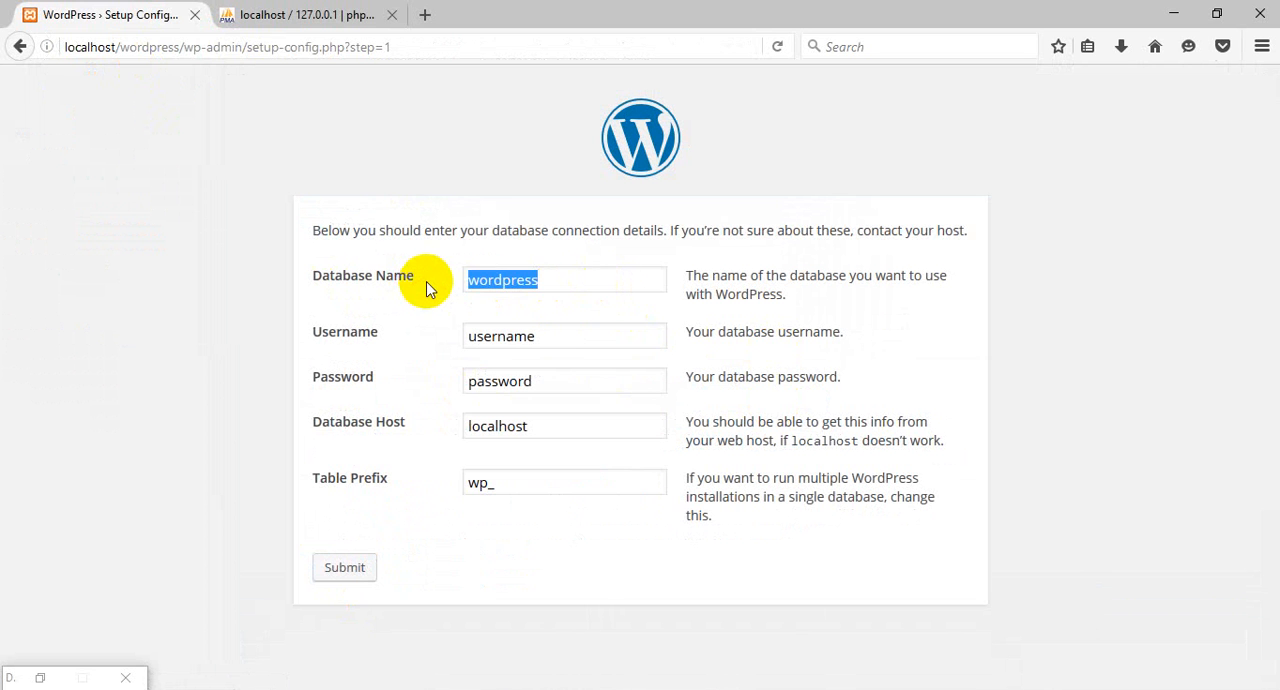
{"action": "key", "text": "BackSpace"}
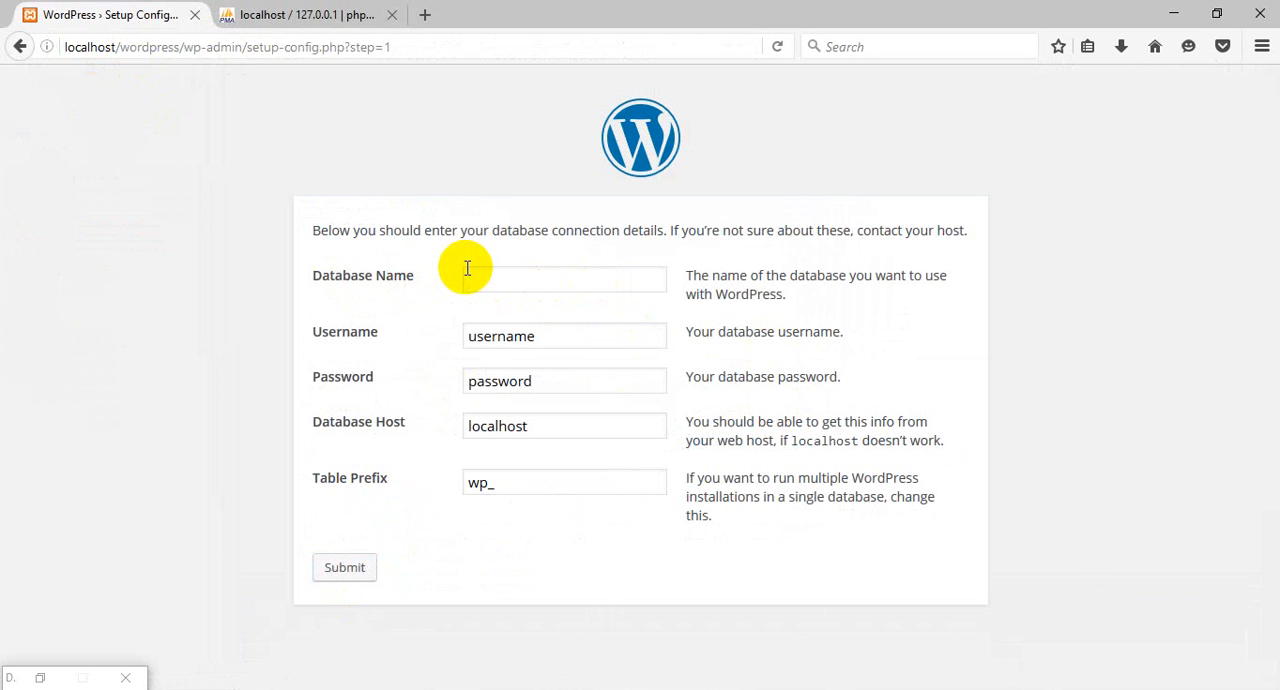
{"action": "type", "text": "wordpressnew"}
Enter the new database user's username and password in the connection details and submit them.
{"action": "left_click_drag", "start_coordinate": [569, 341], "coordinate": [378, 337]}
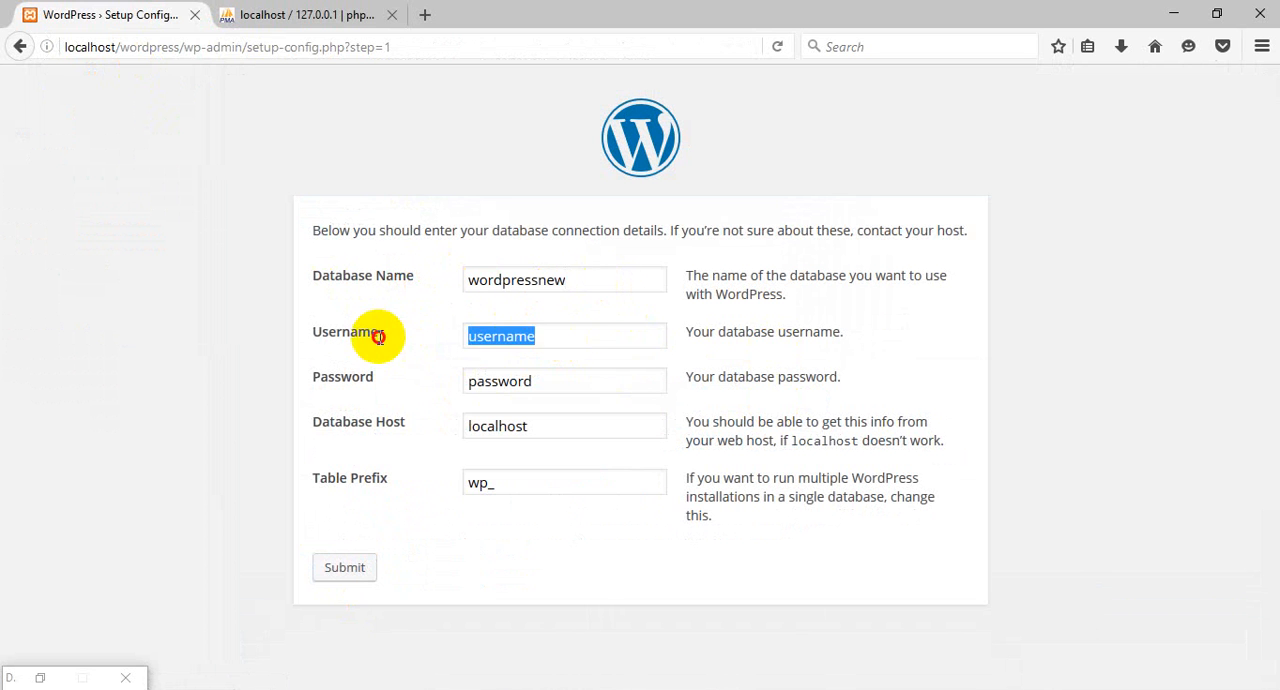
{"action": "key", "text": "BackSpace"}
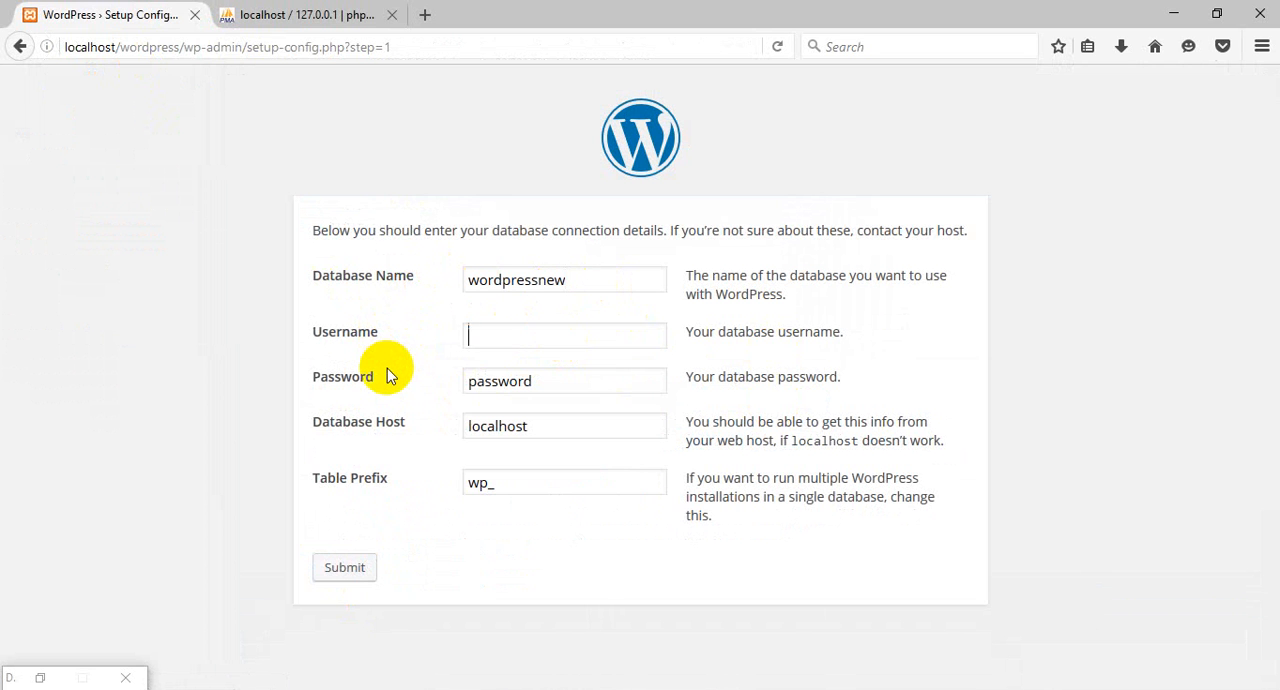
{"action": "type", "text": "mamun"}
{"action": "left_click", "coordinate": [572, 391]}
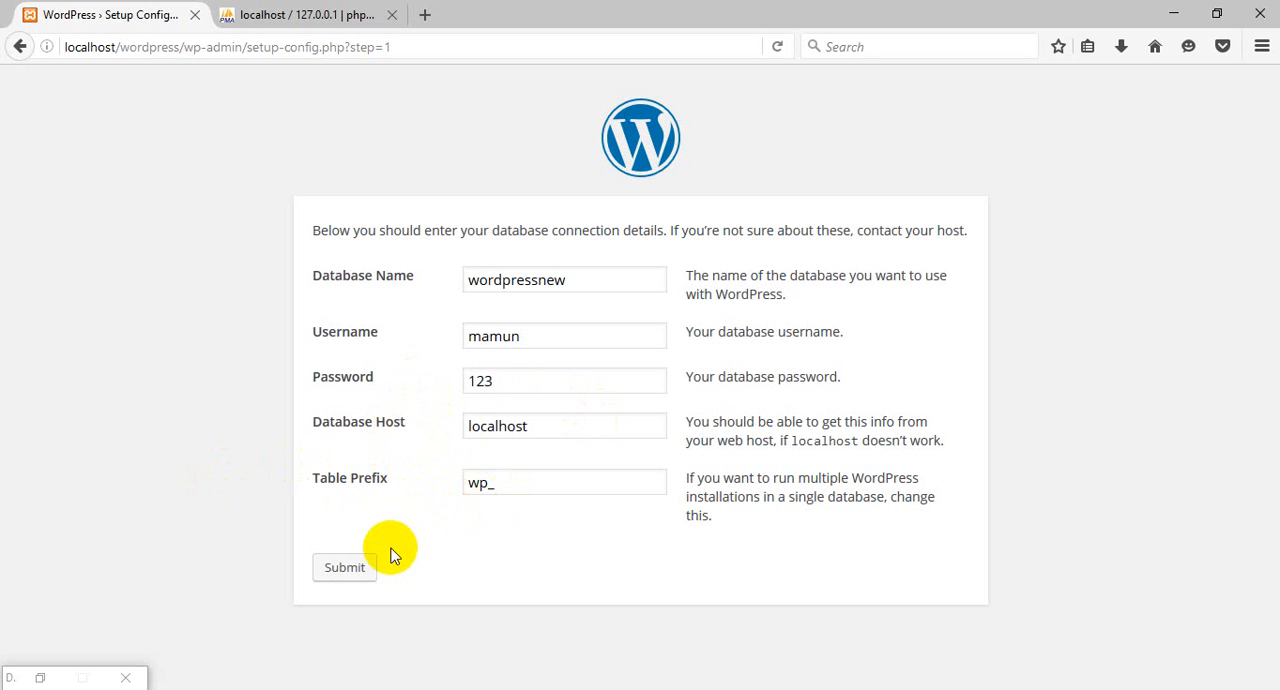
{"action": "left_click", "coordinate": [344, 567]}
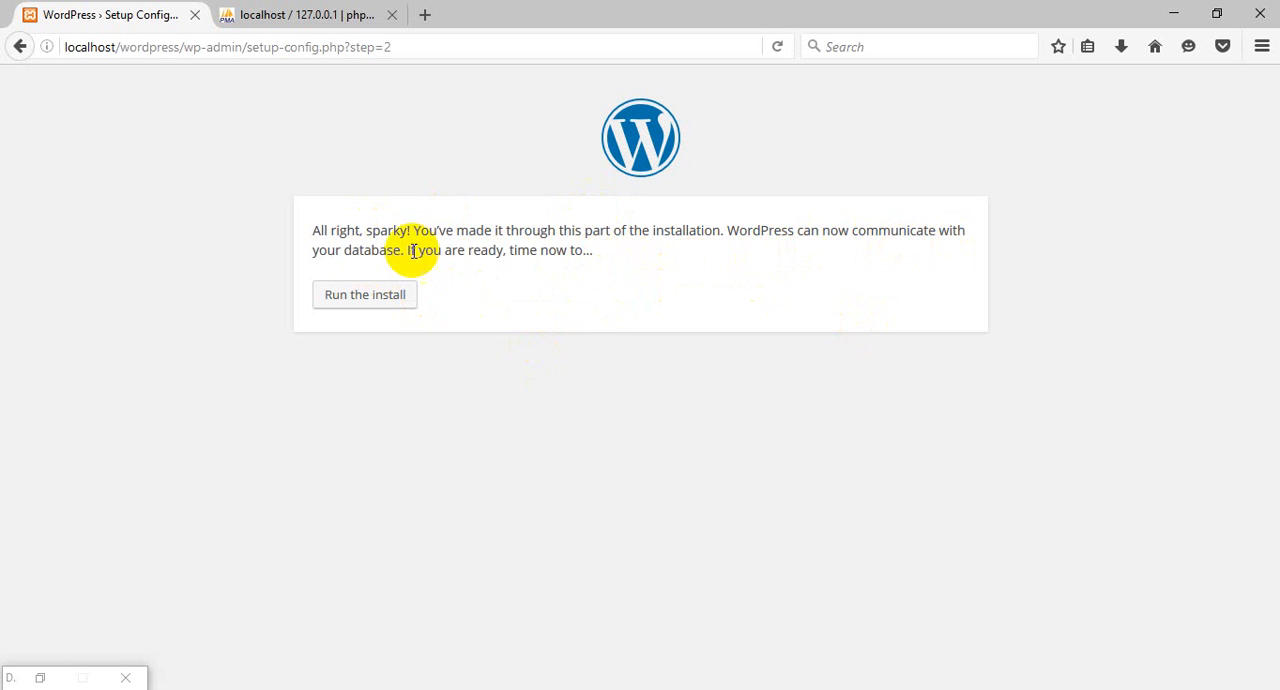
Run the WordPress install once the database connection is accepted.
{"action": "left_click_drag", "start_coordinate": [401, 250], "coordinate": [316, 228]}
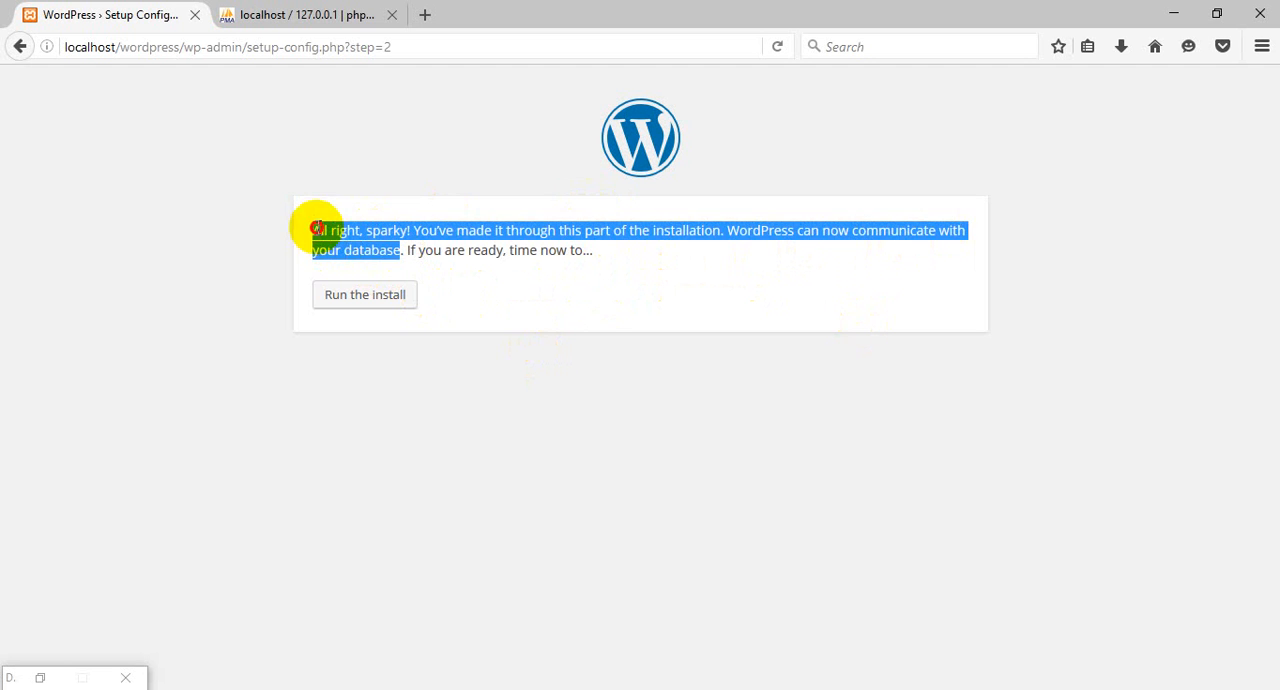
{"action": "left_click", "coordinate": [632, 284]}
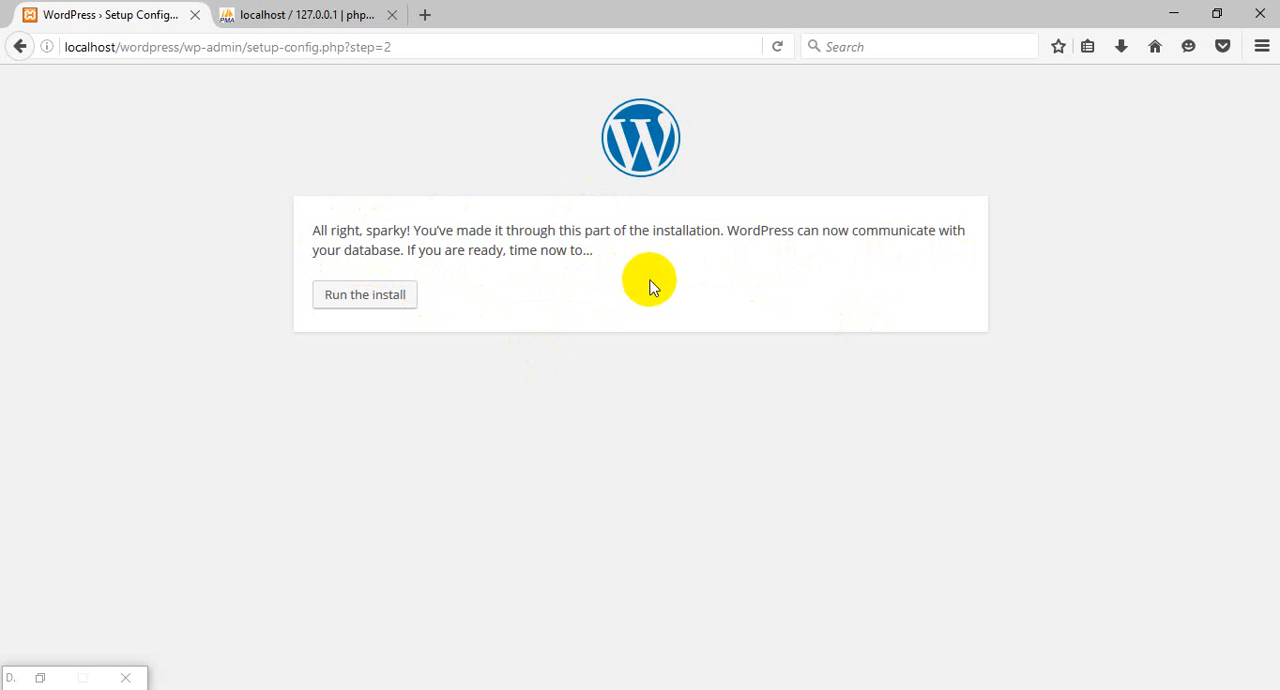
{"action": "left_click", "coordinate": [386, 304]}
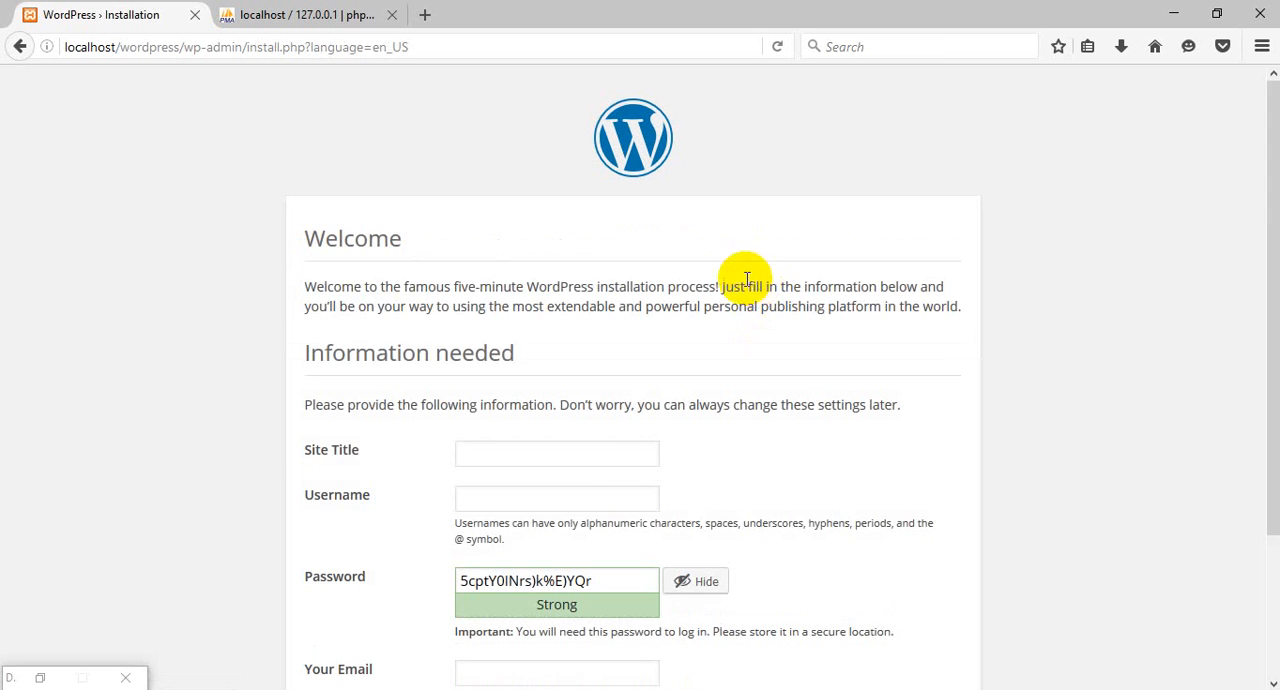
Set the site title to mambd and enter the admin username in the installation form.
{"action": "scroll", "coordinate": [745, 302], "scroll_direction": "down", "scroll_amount": 3}
{"action": "scroll", "coordinate": [740, 303], "scroll_direction": "up", "scroll_amount": 3}
{"action": "scroll", "coordinate": [729, 251], "scroll_direction": "down", "scroll_amount": 2}
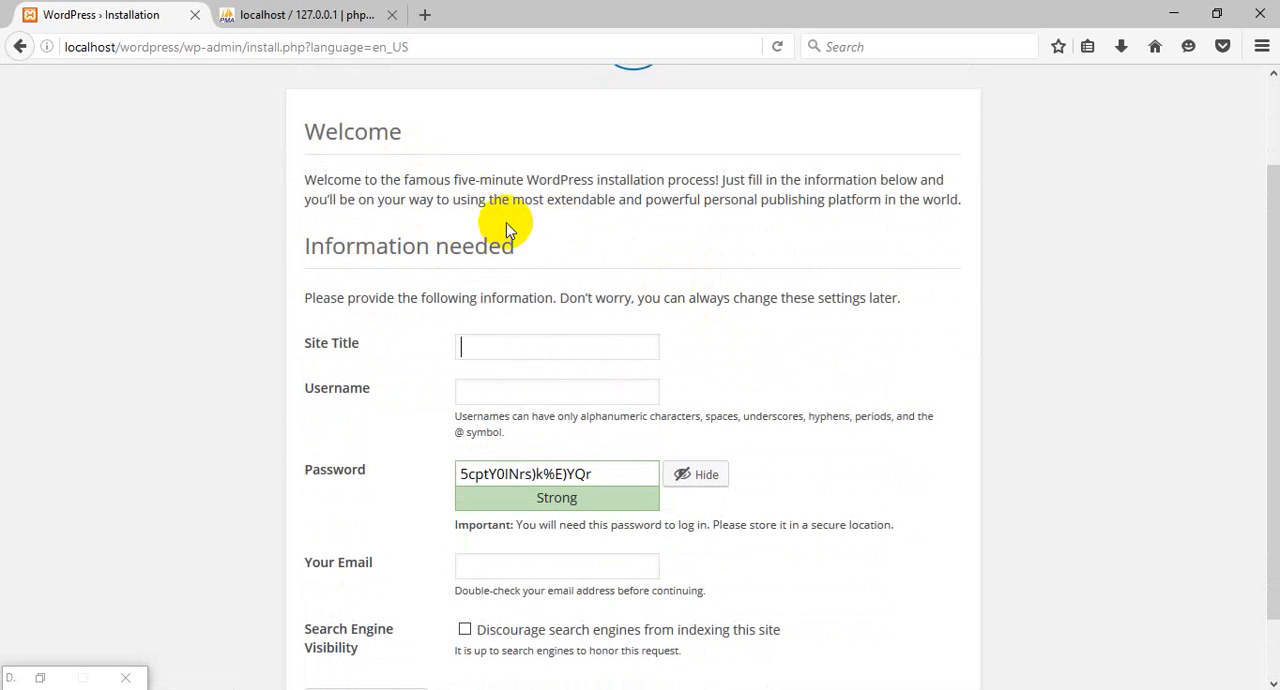
{"action": "scroll", "coordinate": [506, 222], "scroll_direction": "down", "scroll_amount": 1}
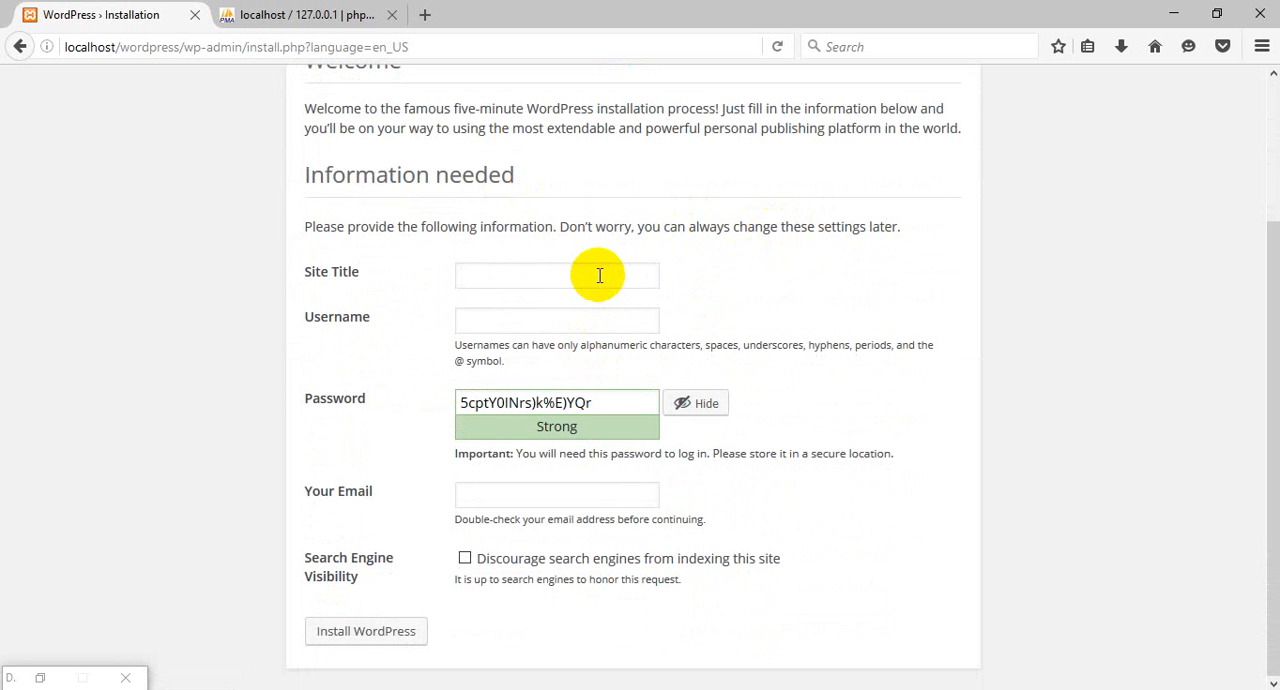
{"action": "type", "text": "mbd"}
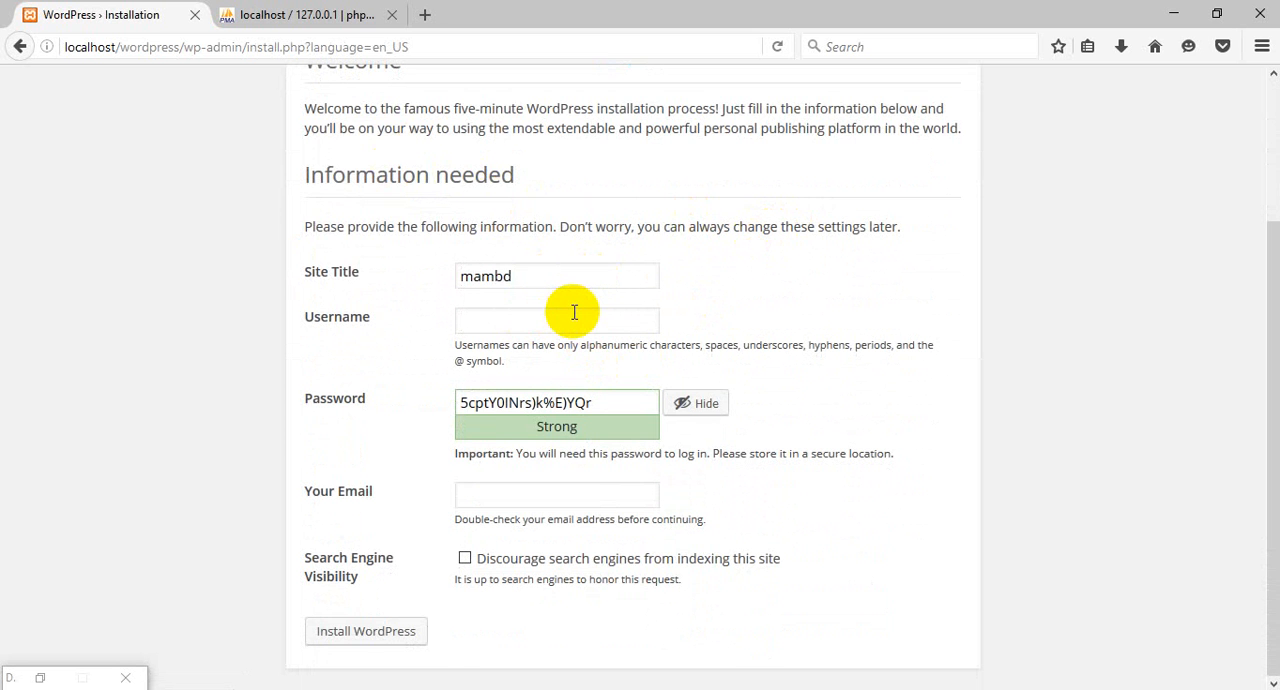
{"action": "left_click", "coordinate": [575, 312]}
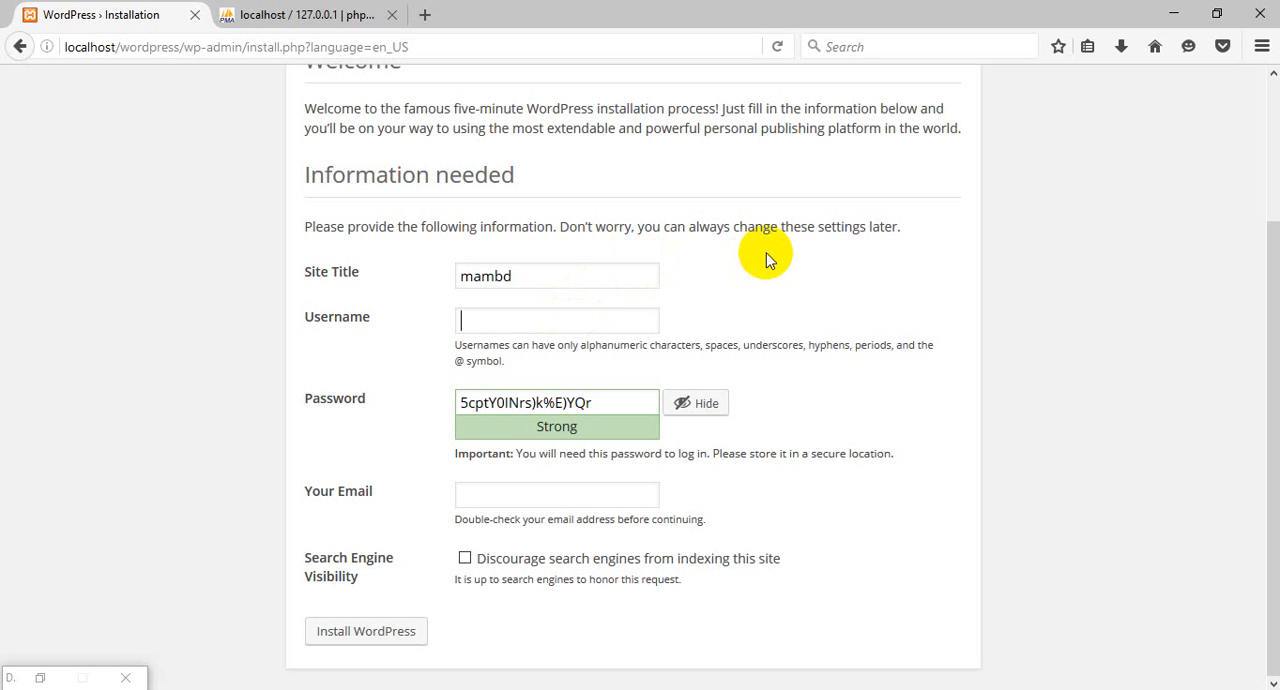
{"action": "type", "text": "mamun"}
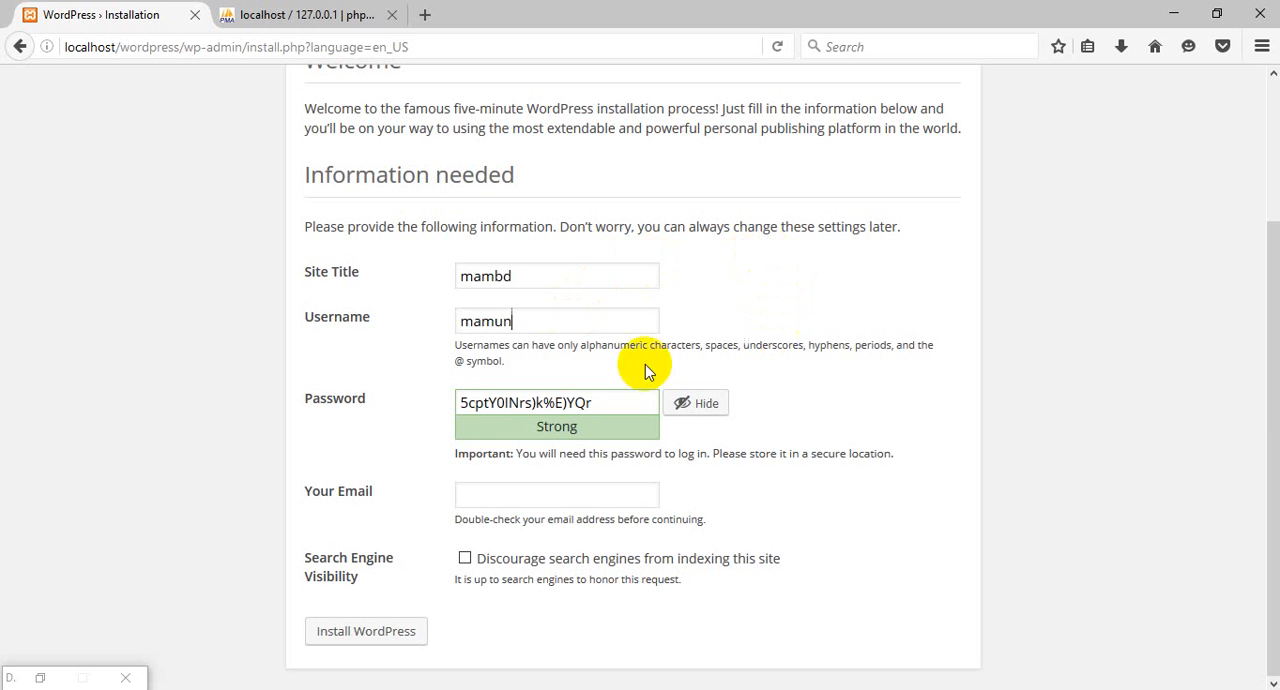
Replace the generated password with the chosen admin password and confirm the use of a weak password.
{"action": "left_click", "coordinate": [615, 410]}
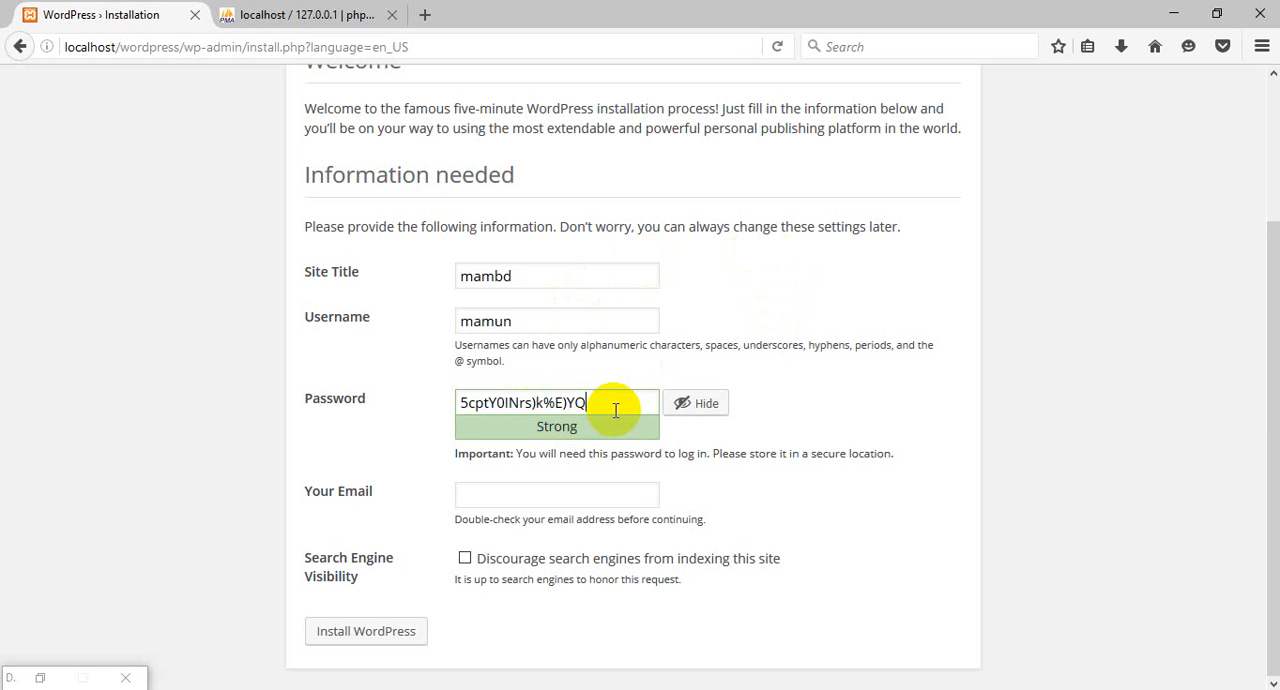
{"action": "key", "text": "BackSpace"}
{"action": "key", "text": "BackSpace"}
{"action": "key", "text": "BackSpace"}
{"action": "key", "text": "BackSpace"}
{"action": "key", "text": "BackSpace"}
{"action": "key", "text": "BackSpace"}
{"action": "key", "text": "BackSpace"}
{"action": "key", "text": "BackSpace"}
{"action": "key", "text": "BackSpace"}
{"action": "key", "text": "BackSpace"}
{"action": "key", "text": "BackSpace"}
{"action": "key", "text": "BackSpace"}
{"action": "key", "text": "BackSpace"}
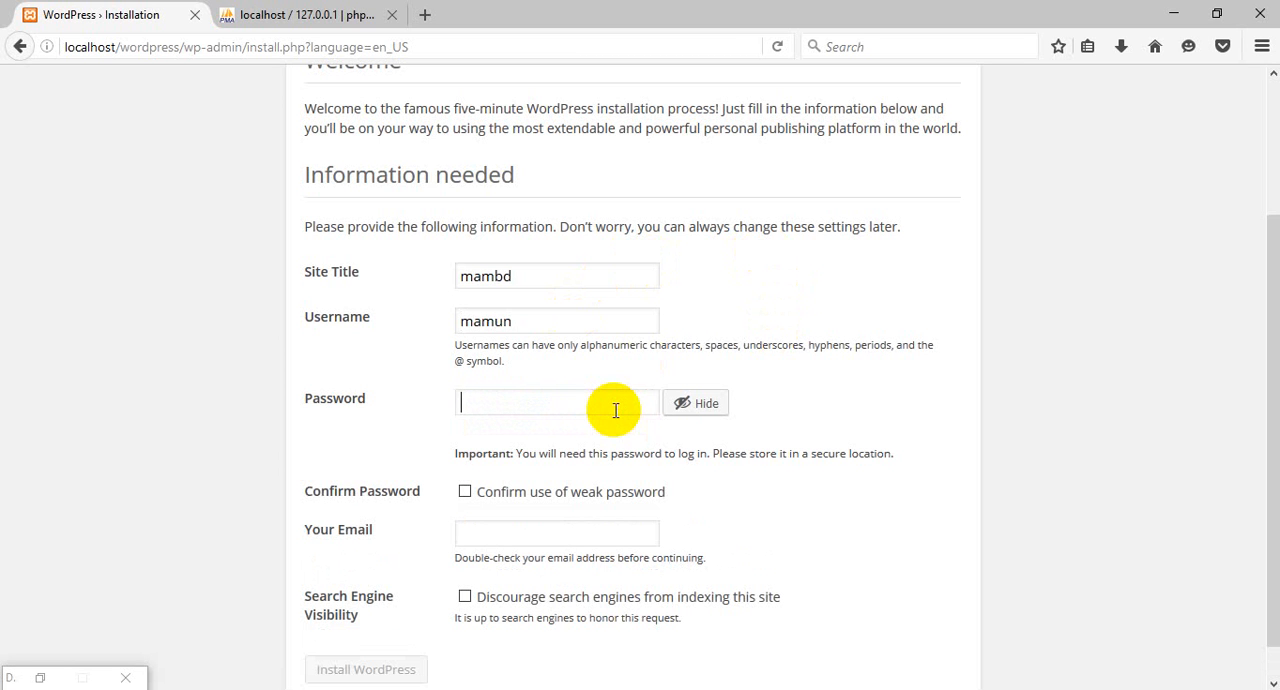
{"action": "type", "text": "123"}
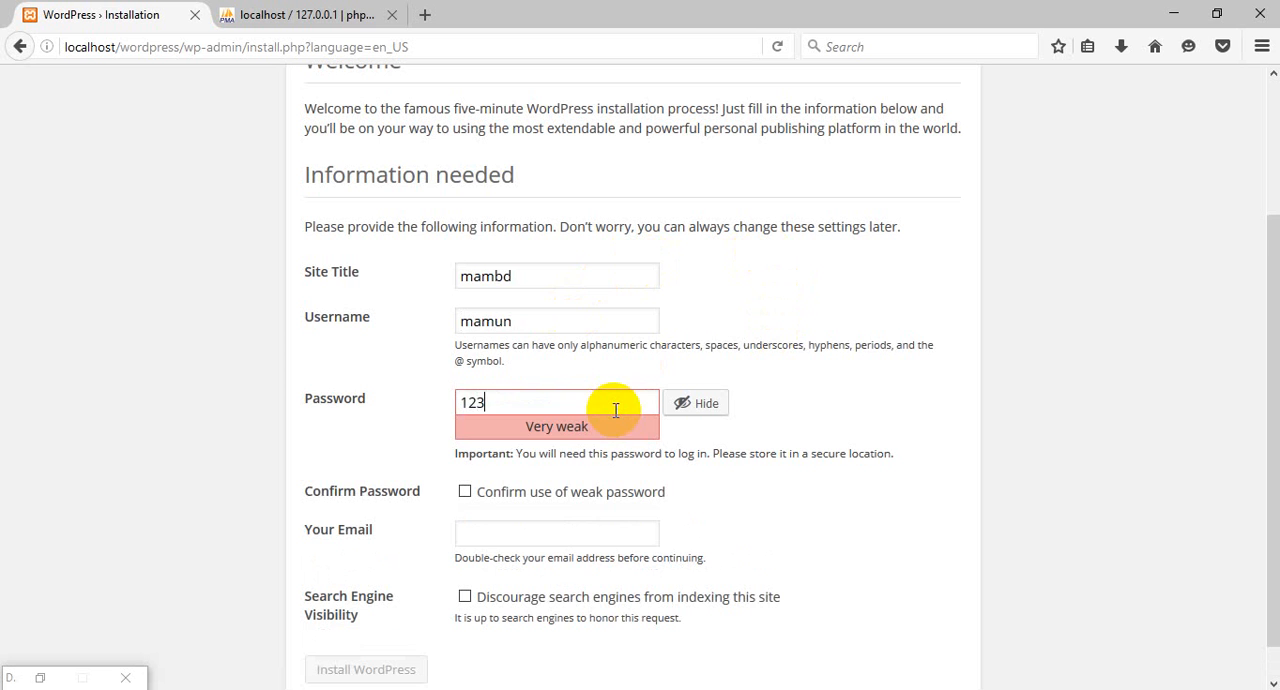
{"action": "scroll", "coordinate": [600, 495], "scroll_direction": "down", "scroll_amount": 1}
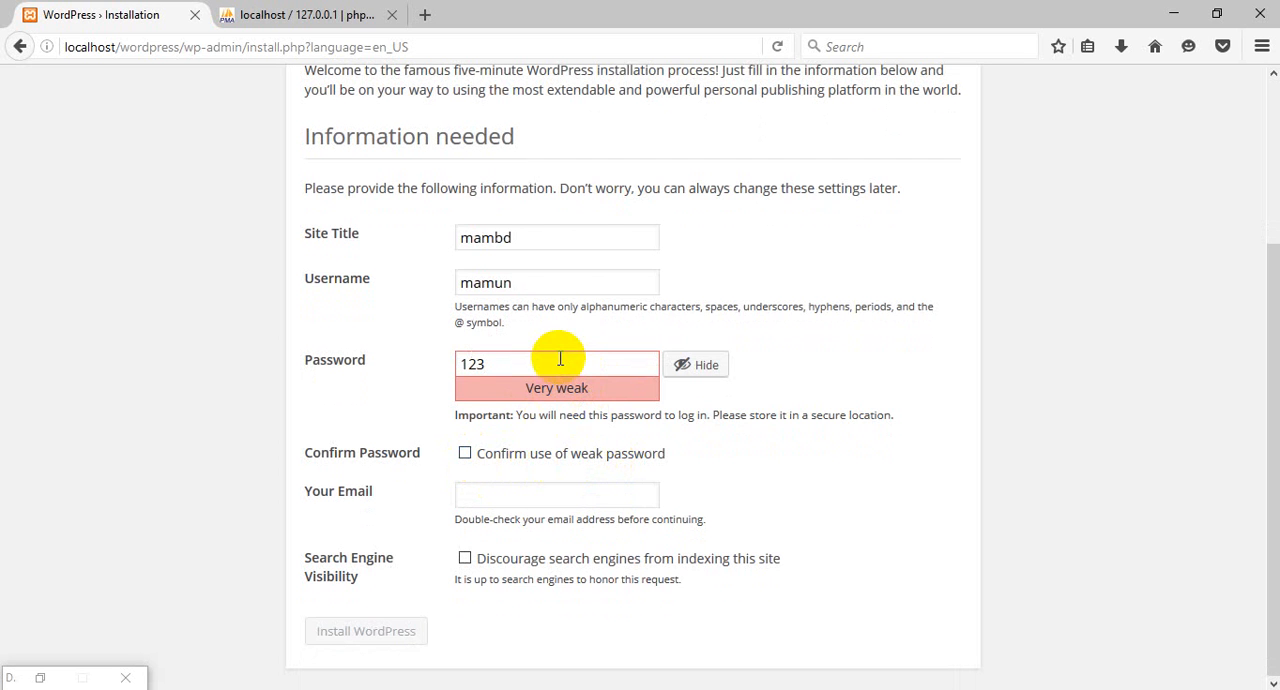
{"action": "left_click", "coordinate": [470, 455]}
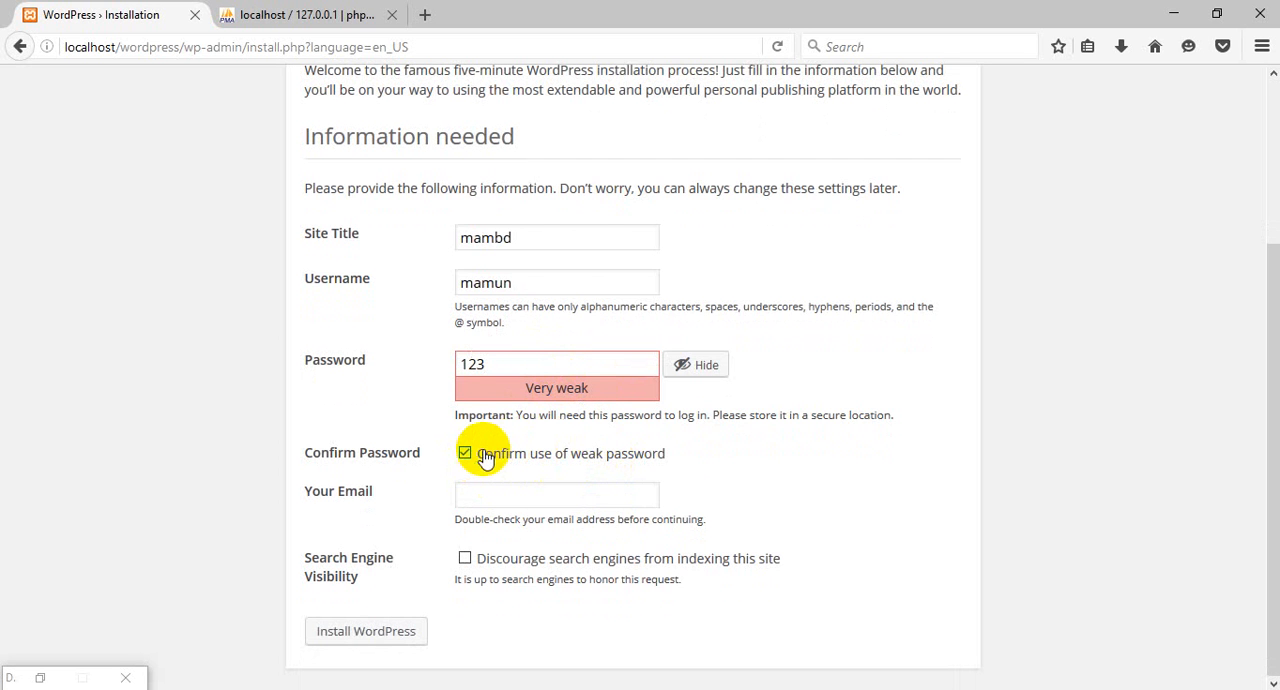
Enter the admin's e-mail address and install WordPress, without letting Firefox remember the login.
{"action": "left_click", "coordinate": [497, 503]}
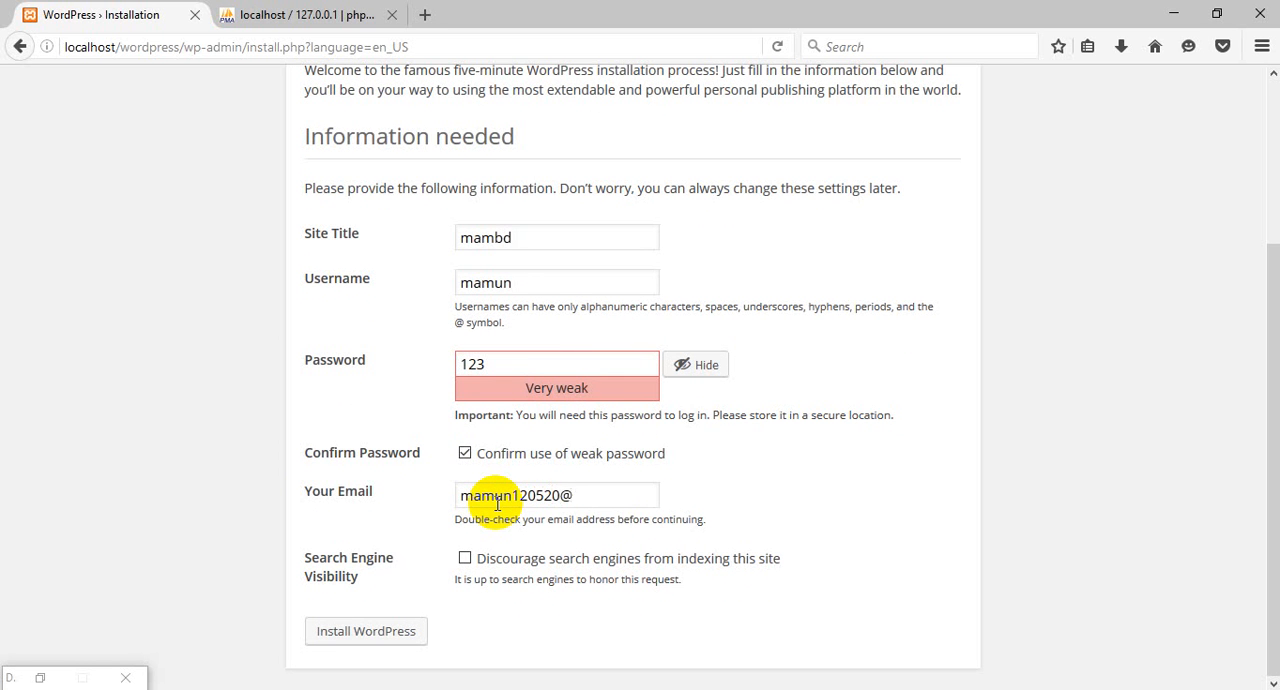
{"action": "type", "text": "gmail.com"}
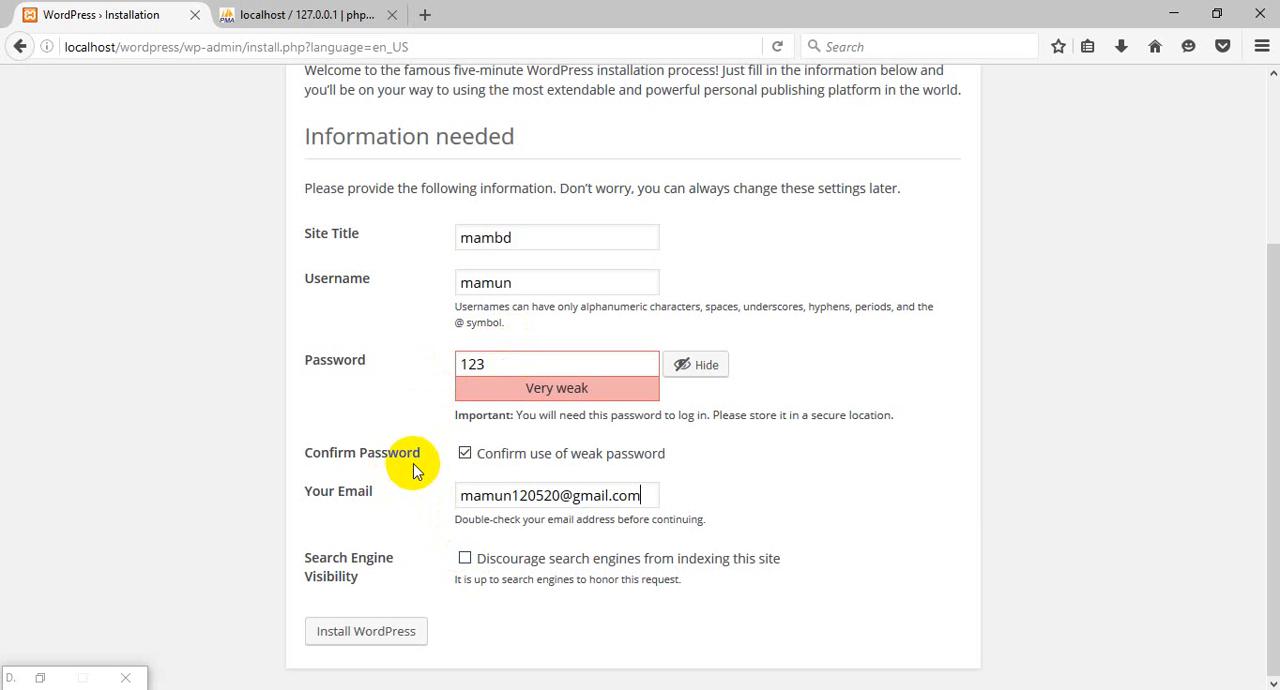
{"action": "left_click", "coordinate": [363, 634]}
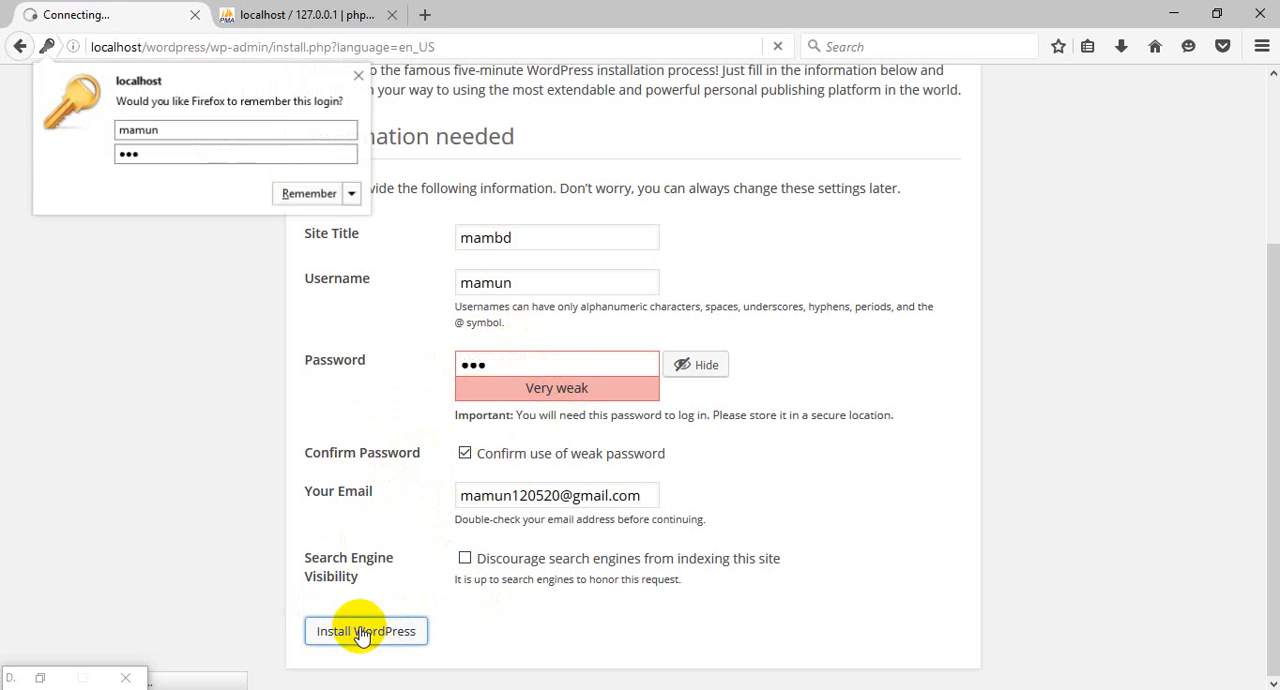
{"action": "left_click", "coordinate": [359, 76]}
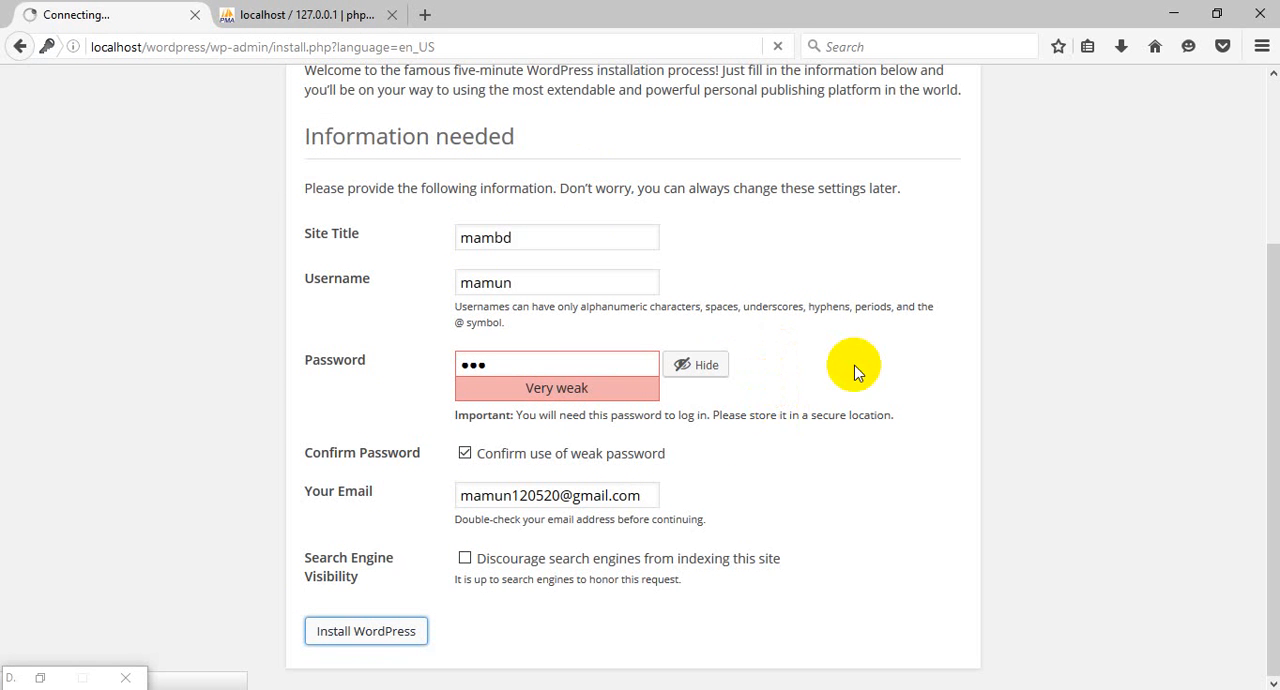
{"action": "scroll", "coordinate": [856, 353], "scroll_direction": "up", "scroll_amount": 1}
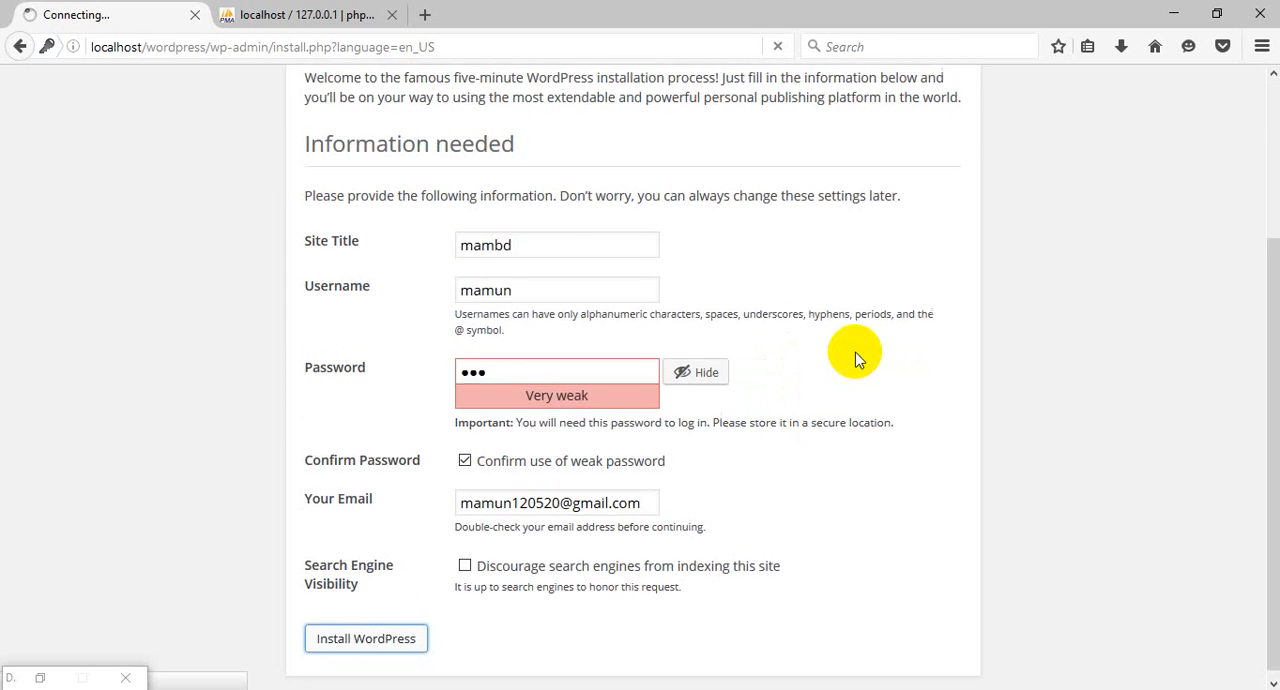
{"action": "scroll", "coordinate": [783, 343], "scroll_direction": "up", "scroll_amount": 3}
{"action": "scroll", "coordinate": [777, 323], "scroll_direction": "down", "scroll_amount": 3}
{"action": "scroll", "coordinate": [781, 334], "scroll_direction": "up", "scroll_amount": 3}
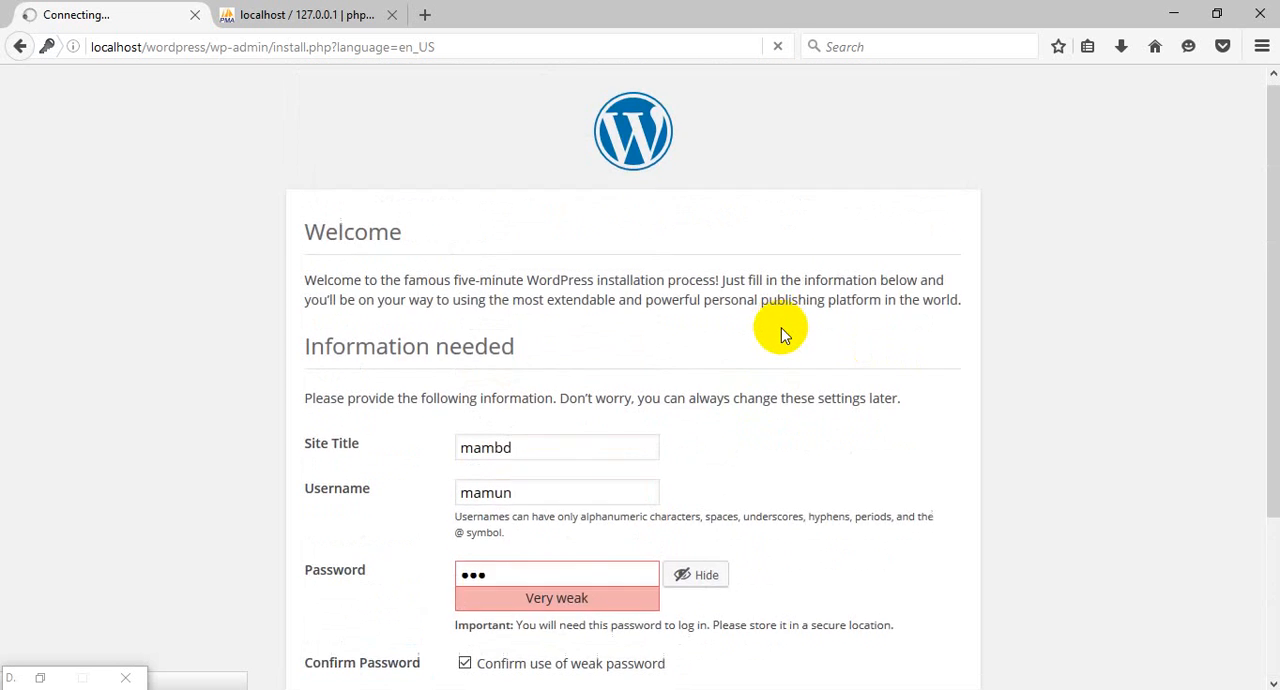
{"action": "scroll", "coordinate": [781, 333], "scroll_direction": "down", "scroll_amount": 3}
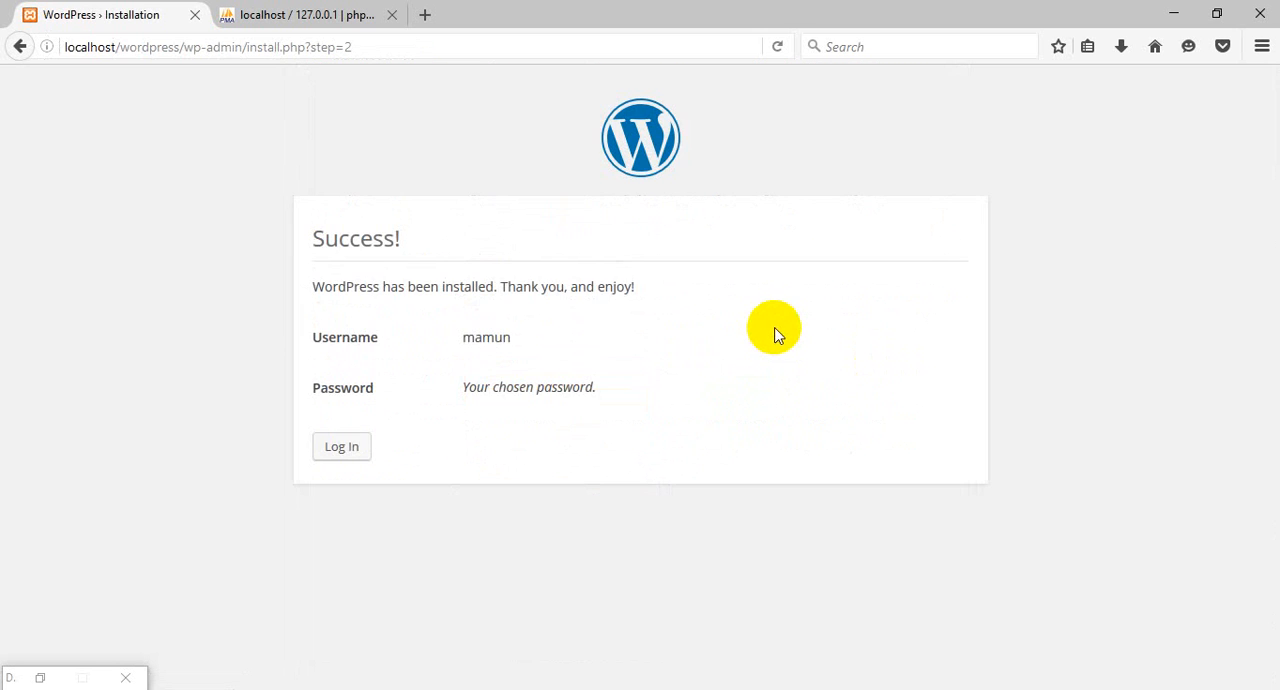
{"action": "left_click_drag", "start_coordinate": [412, 238], "coordinate": [314, 234]}
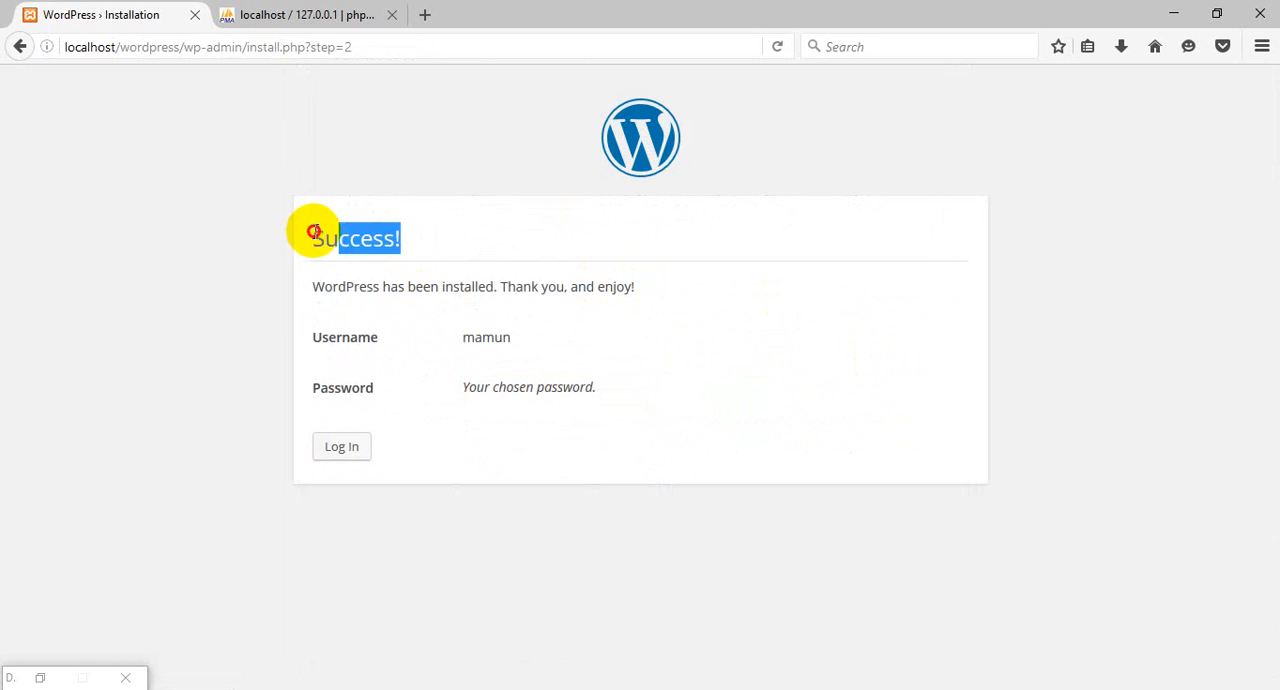
{"action": "left_click", "coordinate": [436, 234]}
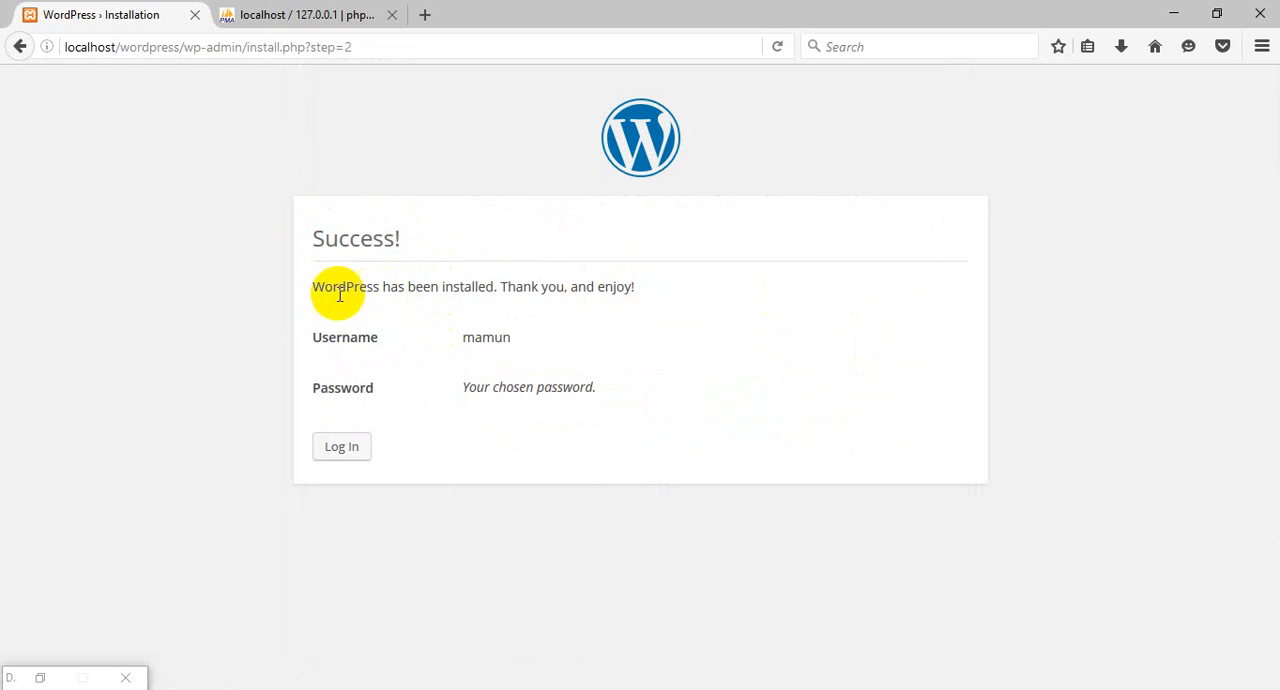
{"action": "left_click_drag", "start_coordinate": [330, 287], "coordinate": [686, 277]}
{"action": "left_click", "coordinate": [690, 272]}
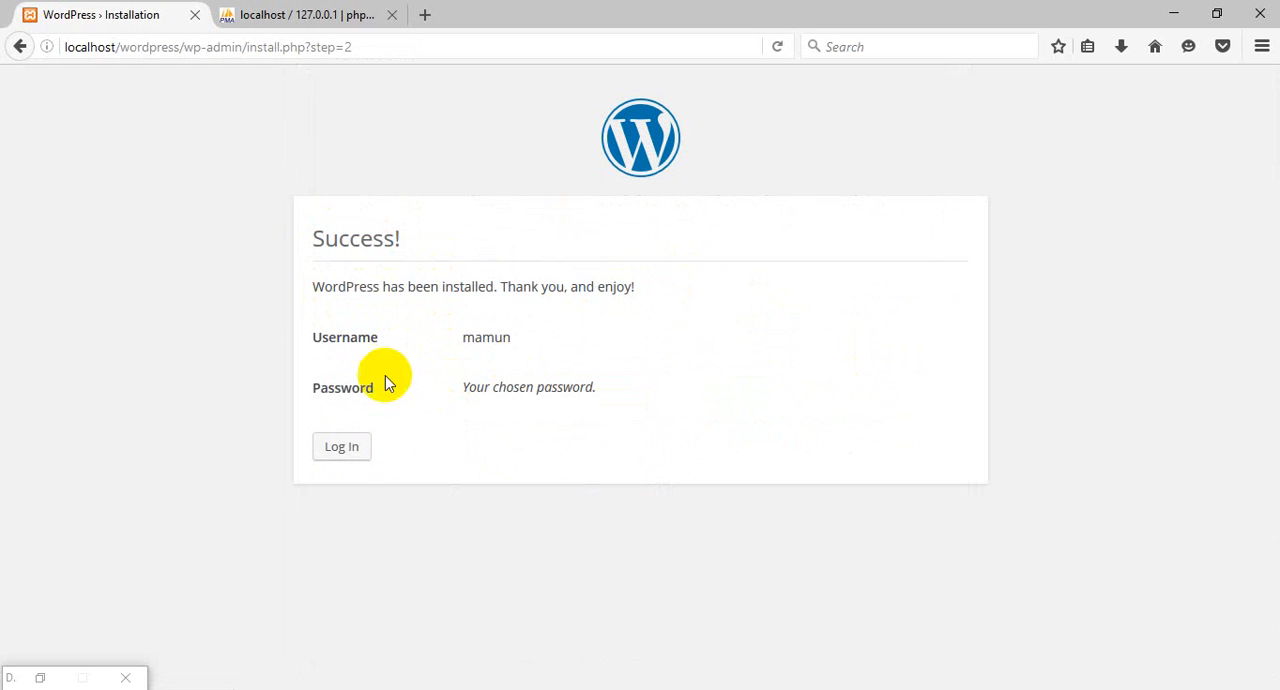
Log in to the new WordPress site with the admin username and the account password.
{"action": "left_click", "coordinate": [344, 452]}
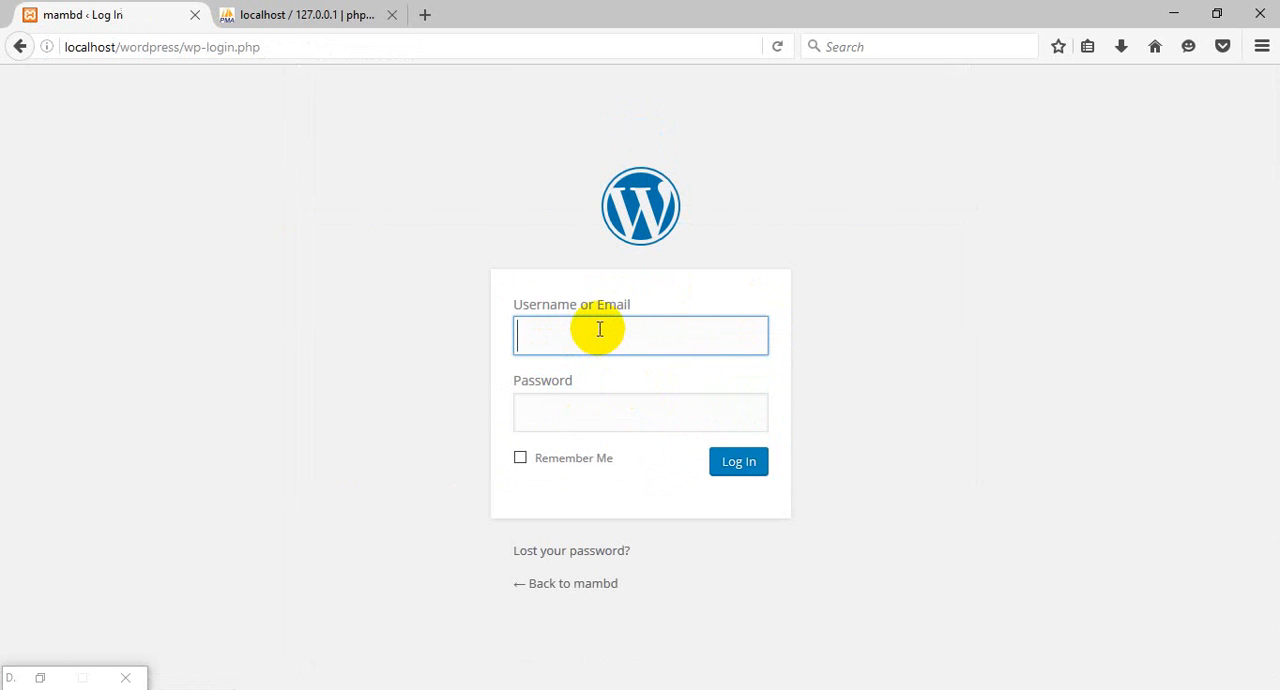
{"action": "type", "text": "mamun"}
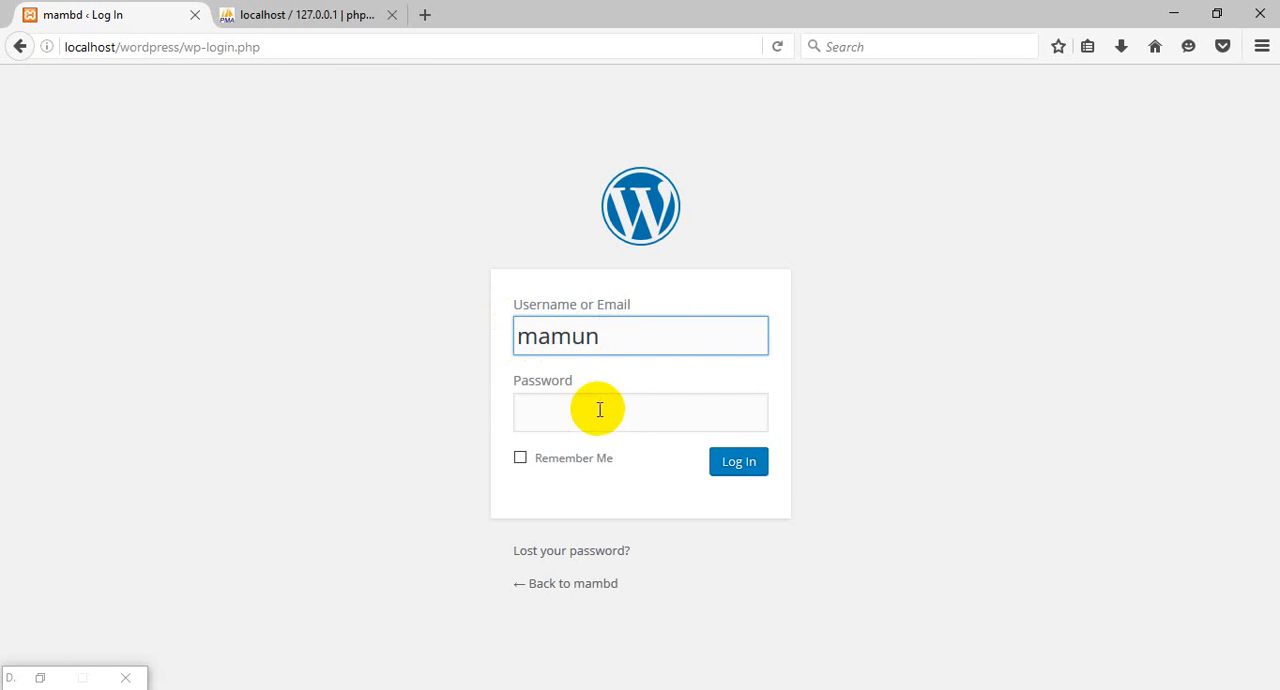
{"action": "left_click", "coordinate": [599, 412]}
{"action": "type", "text": "123"}
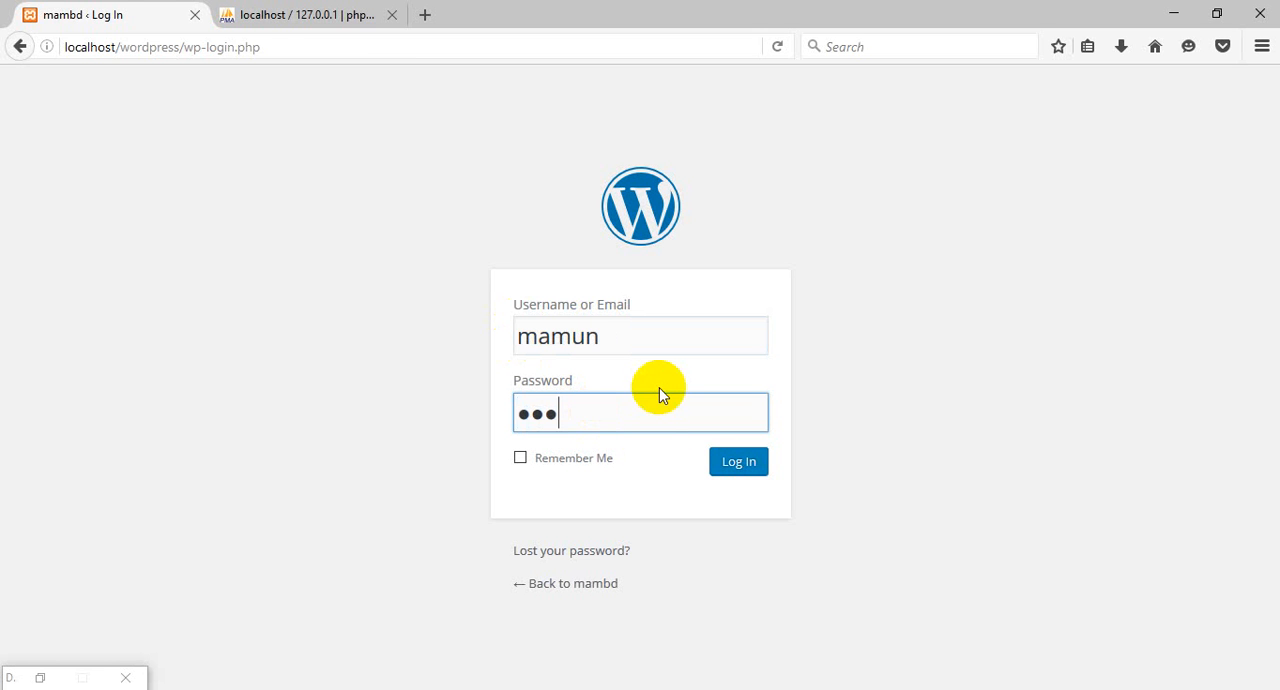
{"action": "left_click", "coordinate": [740, 464]}
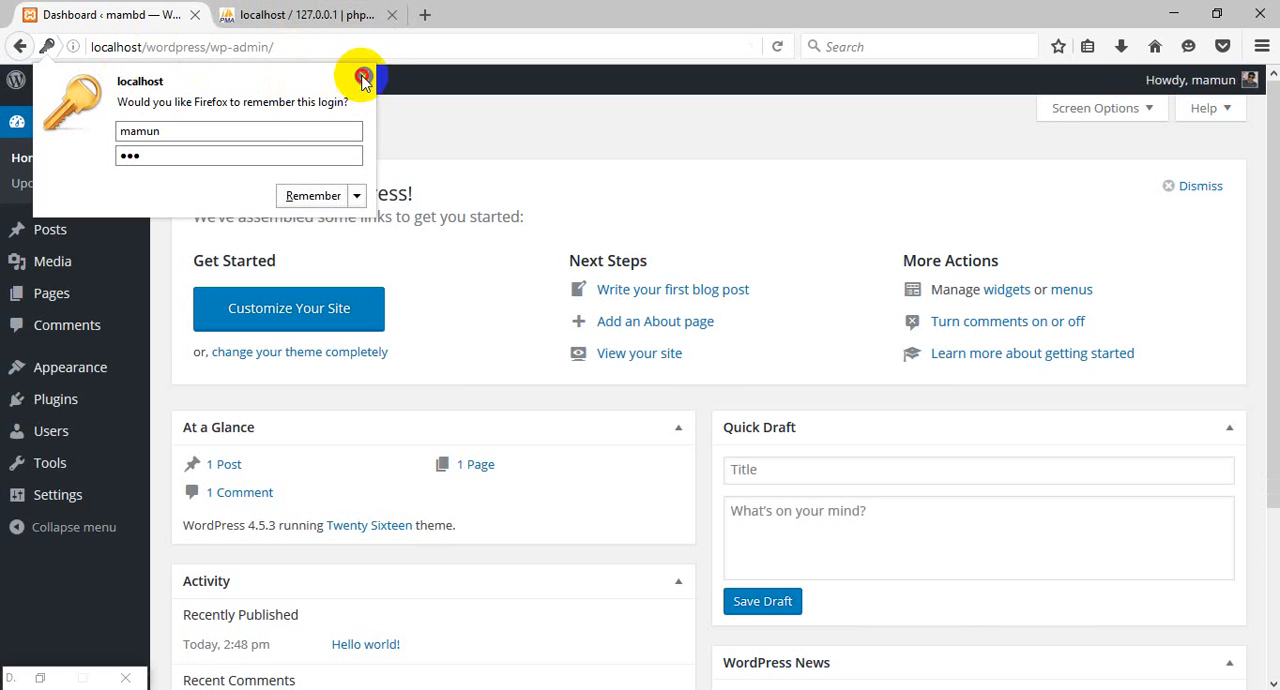
Dismiss Firefox's offer to remember the login and close the phpMyAdmin page, keeping the WordPress dashboard open.
{"action": "left_click", "coordinate": [362, 77]}
{"action": "left_click", "coordinate": [365, 15]}
{"action": "left_click", "coordinate": [392, 15]}
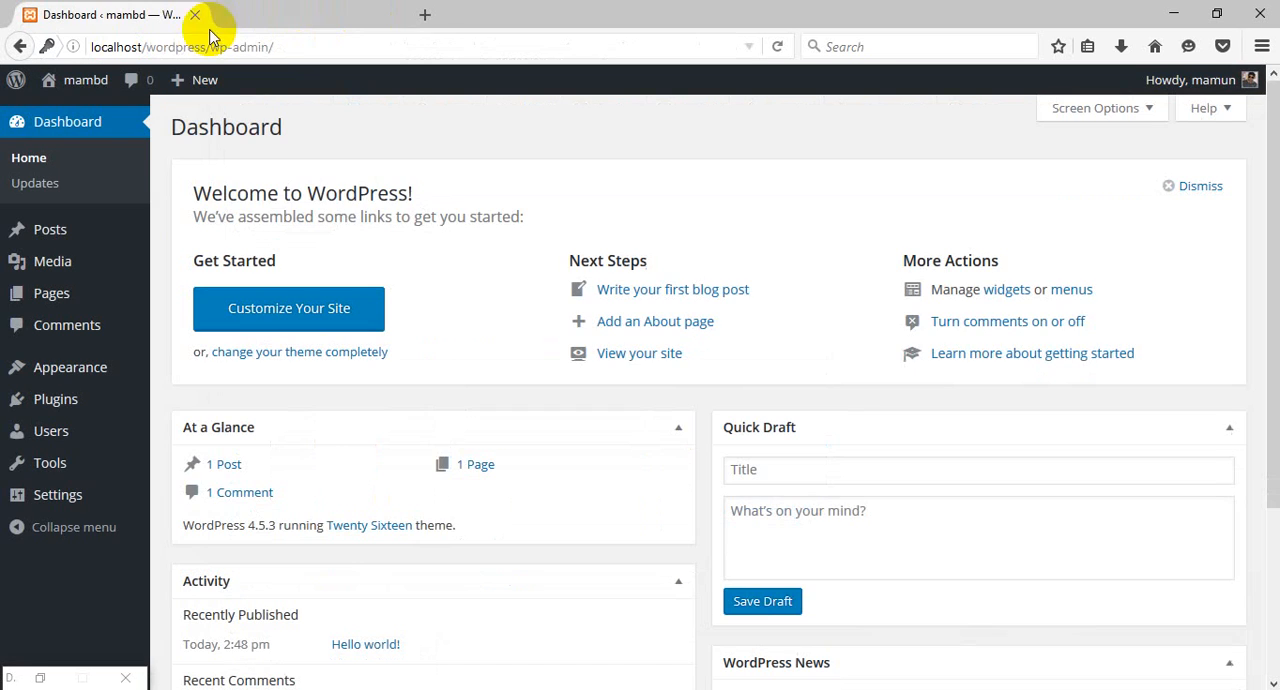
Open the new site's public front page in a separate browser tab and look over its default content.
{"action": "scroll", "coordinate": [605, 412], "scroll_direction": "down", "scroll_amount": 2}
{"action": "scroll", "coordinate": [574, 349], "scroll_direction": "up", "scroll_amount": 2}
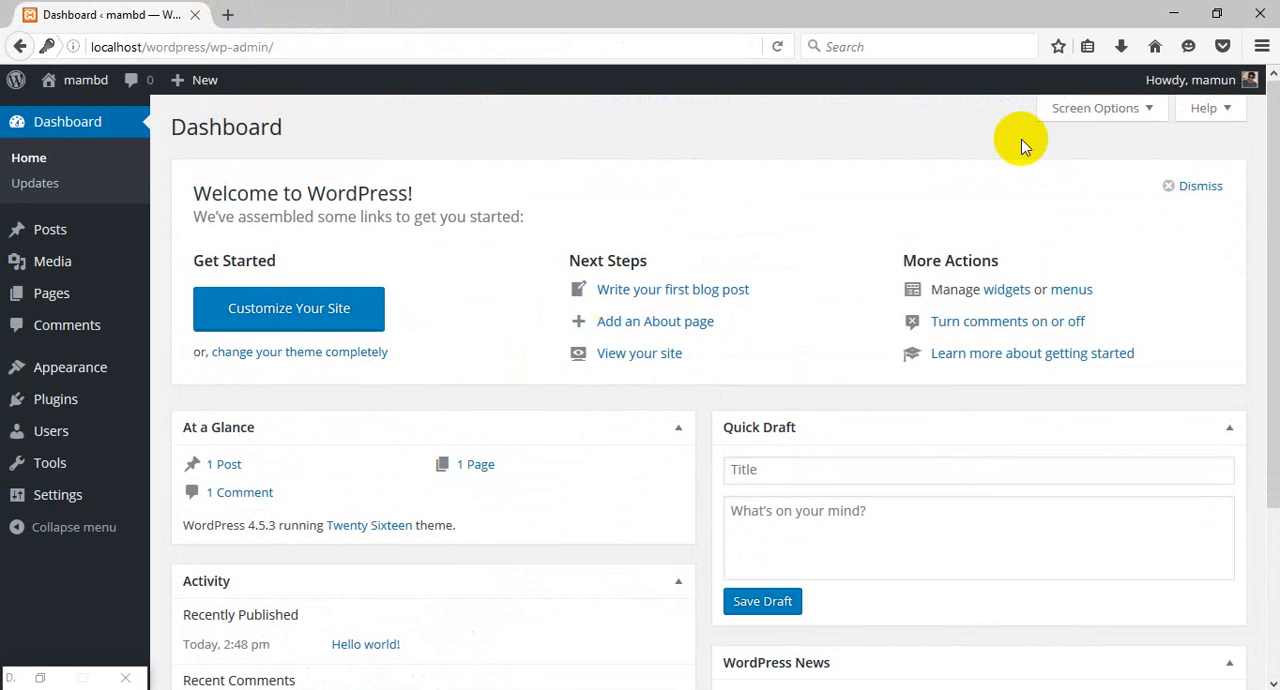
{"action": "mouse_move", "coordinate": [86, 90]}
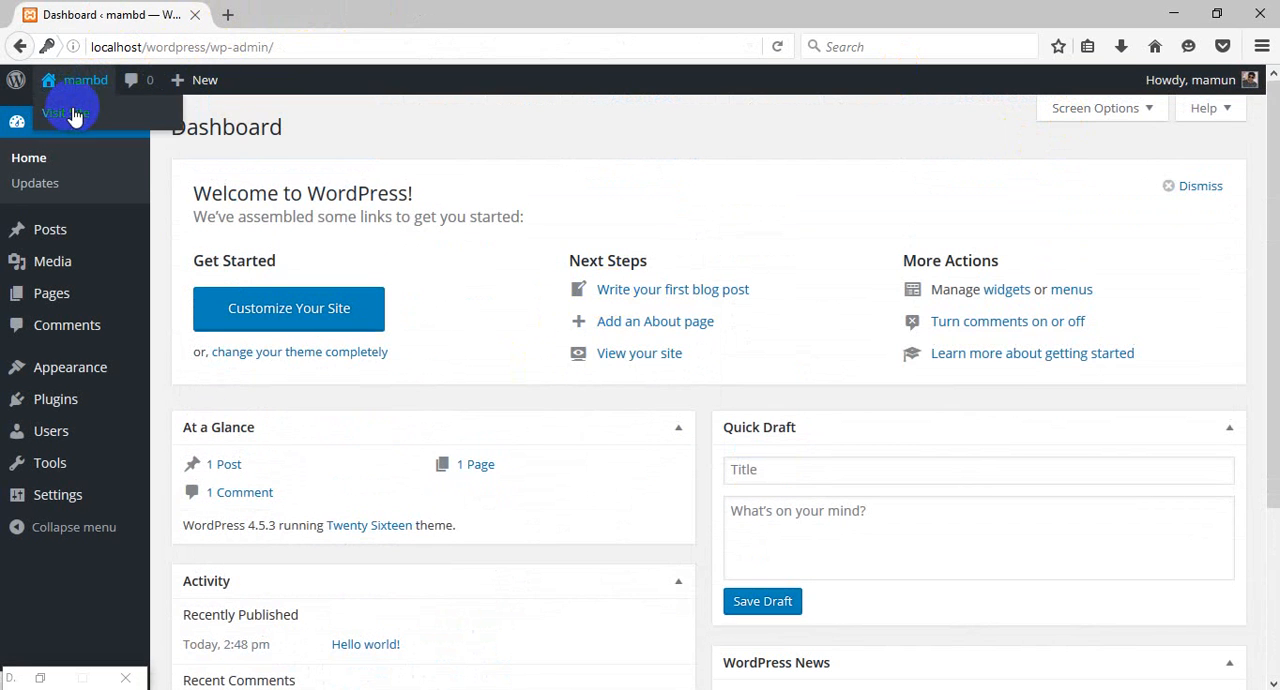
{"action": "middle_click", "coordinate": [75, 114]}
{"action": "left_click", "coordinate": [255, 14]}
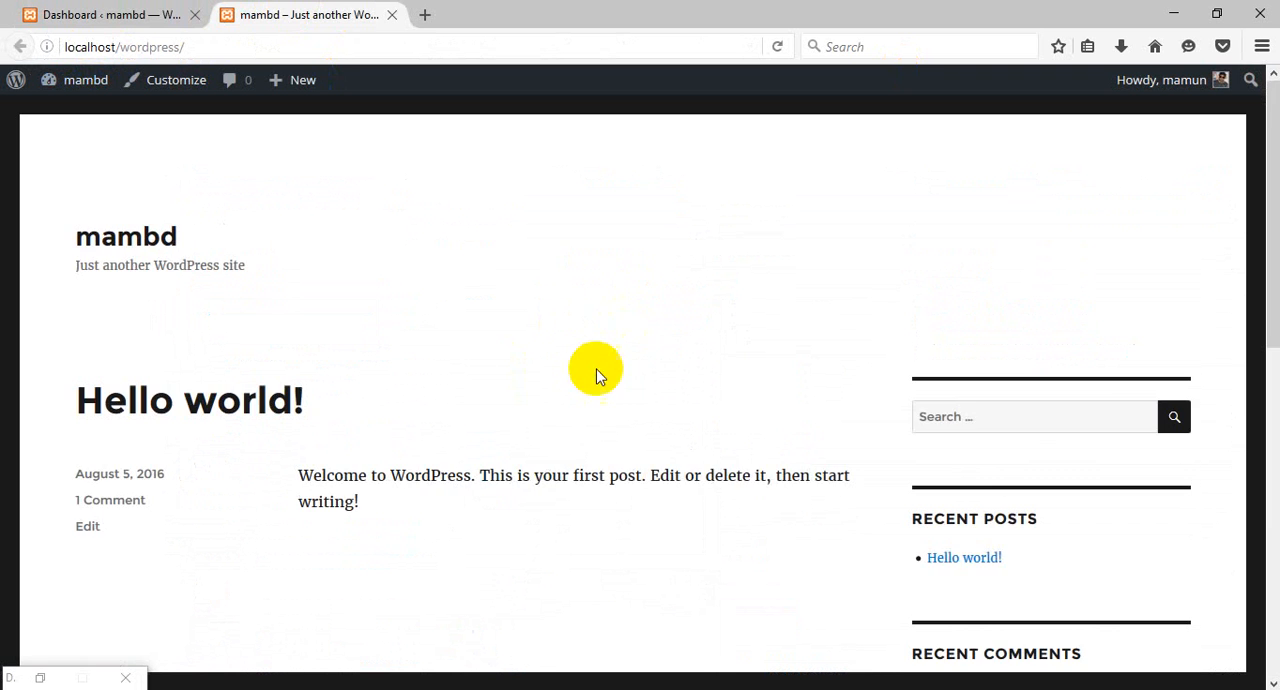
{"action": "scroll", "coordinate": [600, 360], "scroll_direction": "down", "scroll_amount": 6}
{"action": "scroll", "coordinate": [614, 321], "scroll_direction": "up", "scroll_amount": 6}
Return to the WordPress dashboard and look through its overview boxes.
{"action": "left_click", "coordinate": [147, 14]}
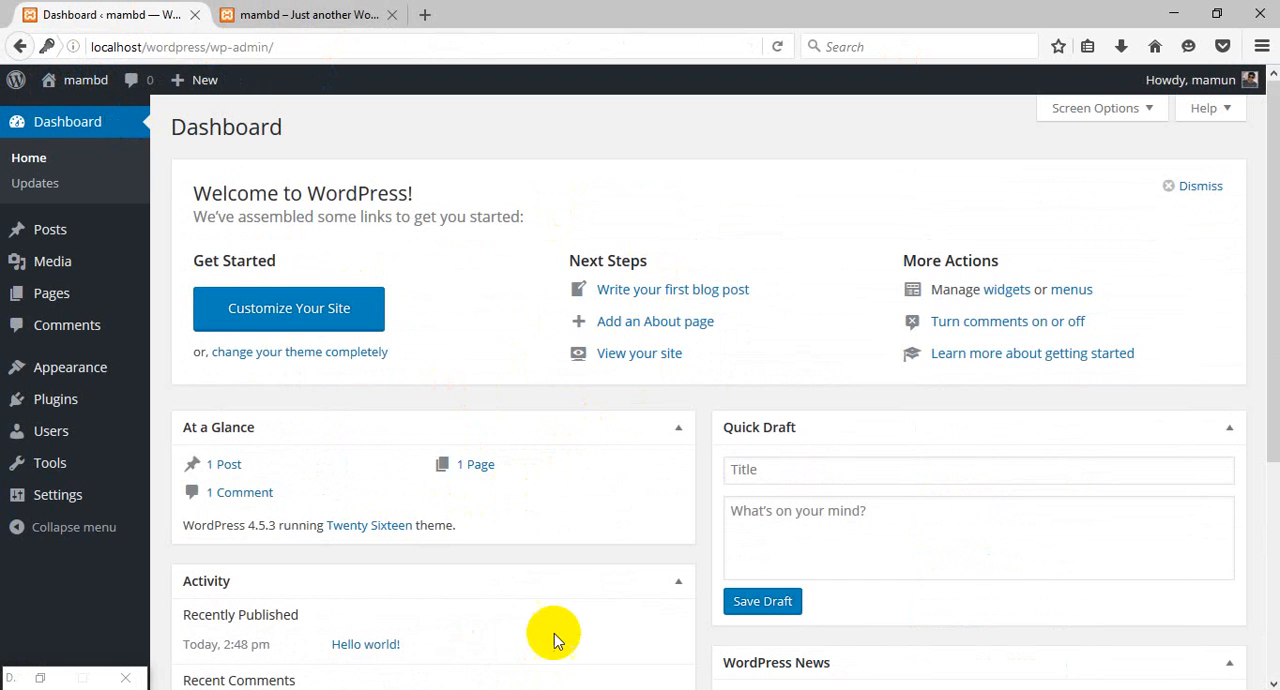
{"action": "scroll", "coordinate": [549, 300], "scroll_direction": "down", "scroll_amount": 4}
{"action": "scroll", "coordinate": [558, 318], "scroll_direction": "up", "scroll_amount": 4}
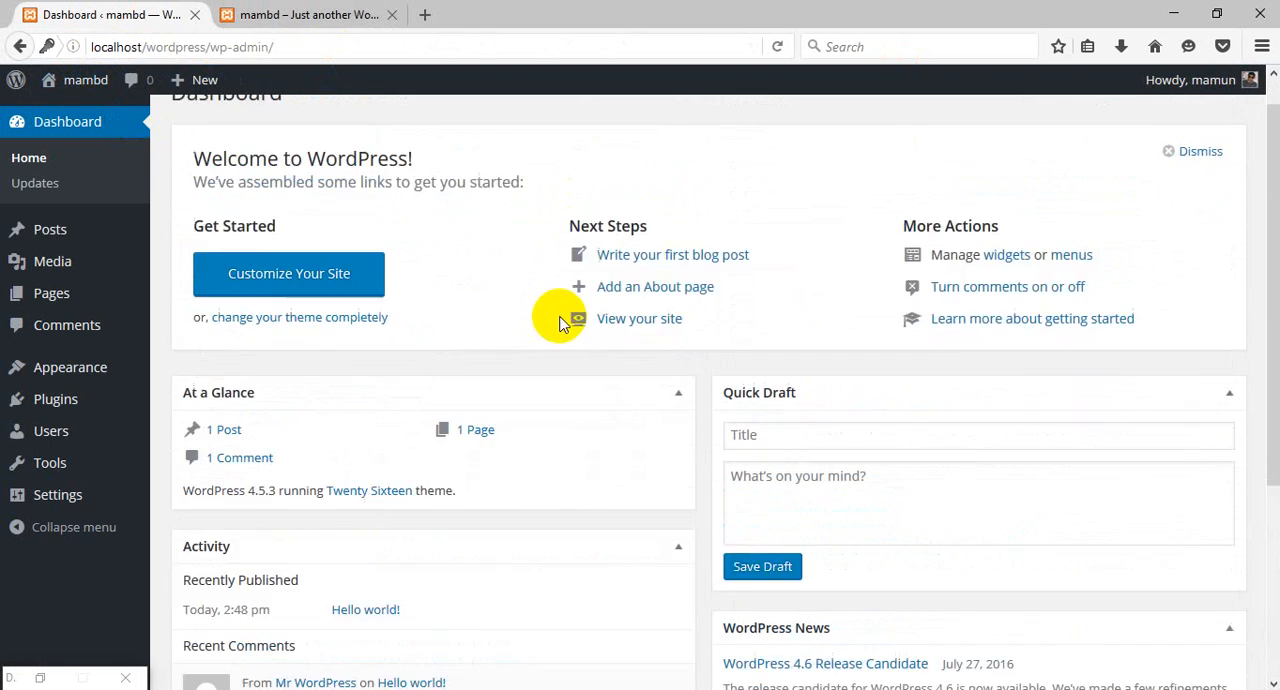
{"action": "scroll", "coordinate": [560, 325], "scroll_direction": "up", "scroll_amount": 1}
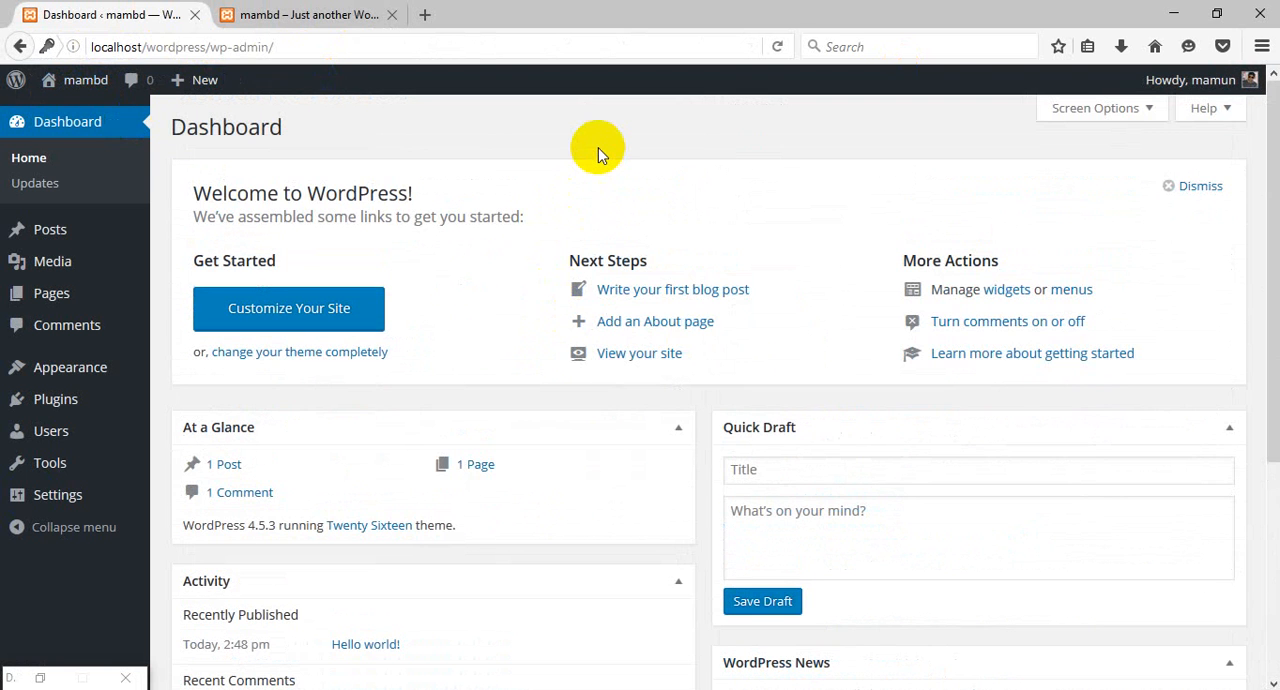